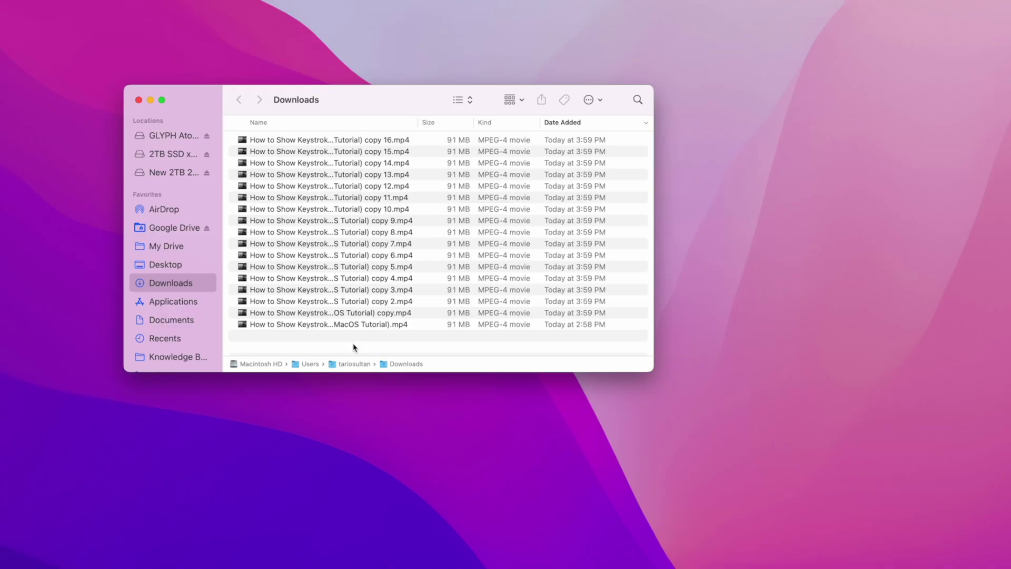
Step: Select every file in the Downloads folder and bring up their context menu
key("super+a")
right_click(323, 219)
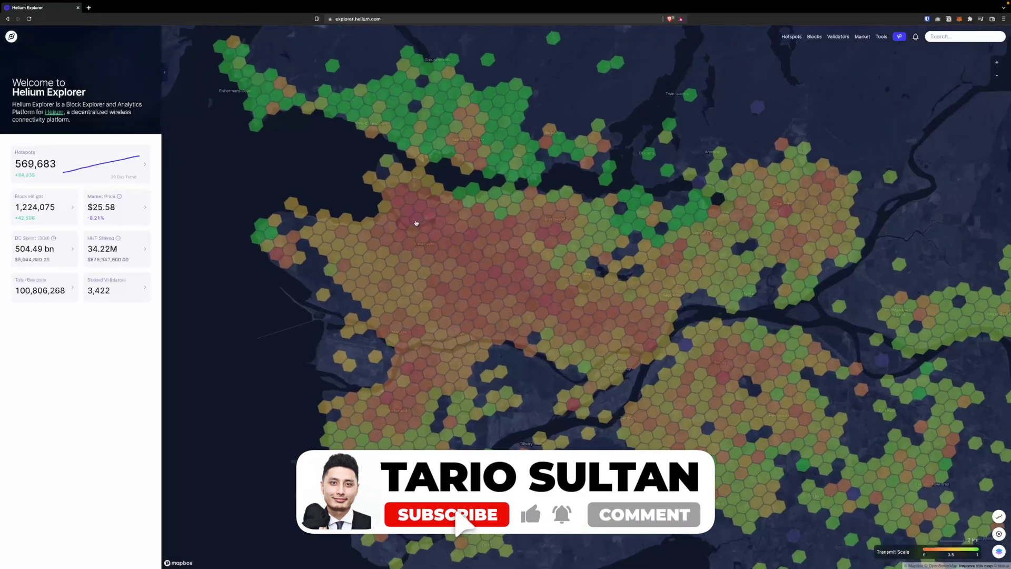
scroll(416, 223, "up", 5)
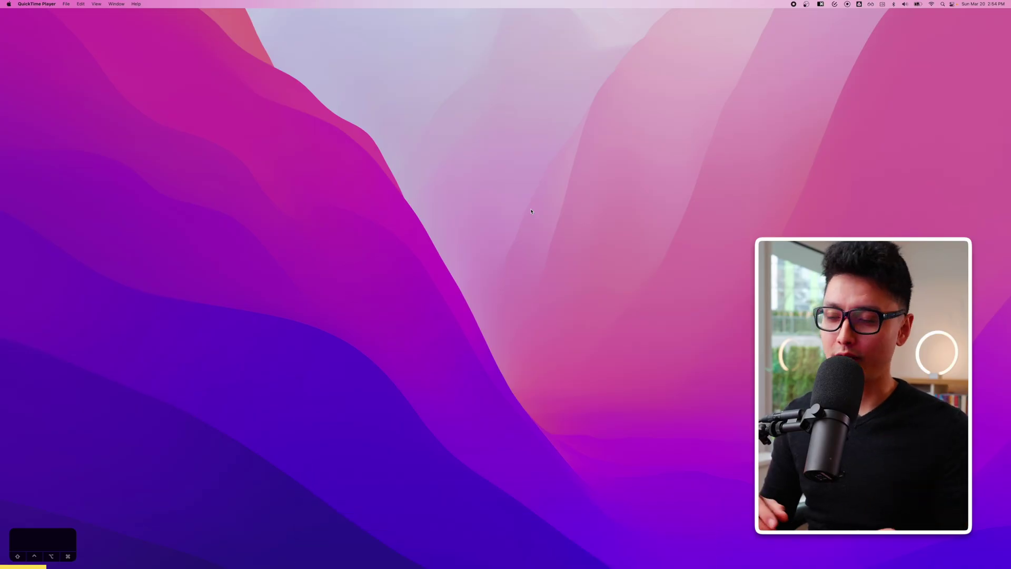
Step: Search Spotlight for 'downloads', then replace the calculation with 200
key("super+space")
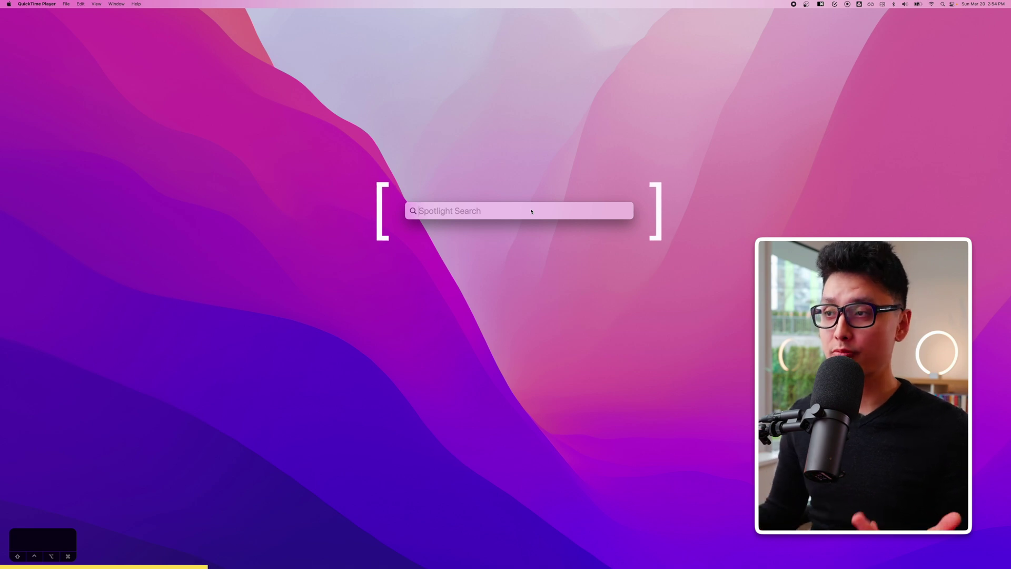
type("downloads")
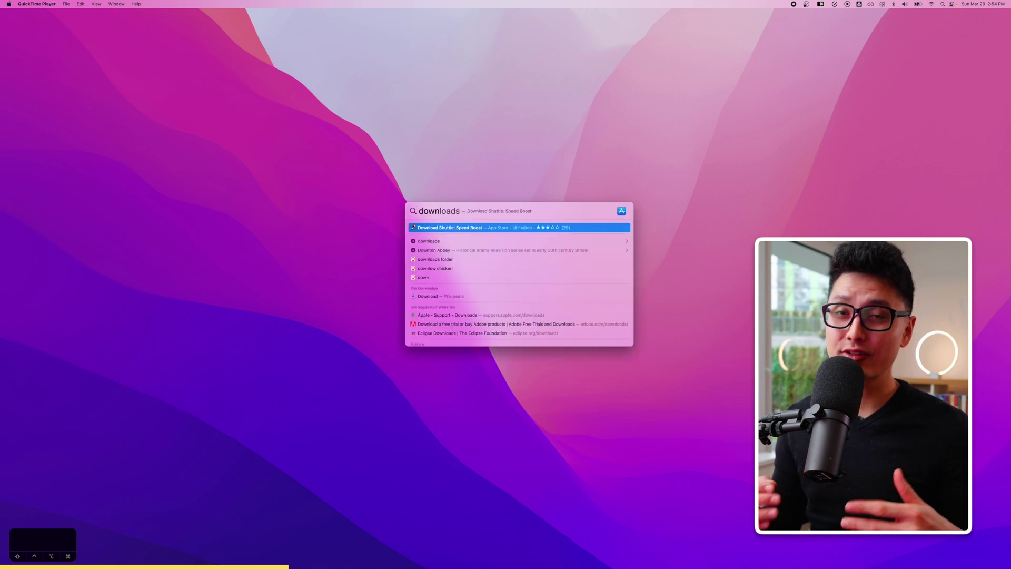
key("Escape")
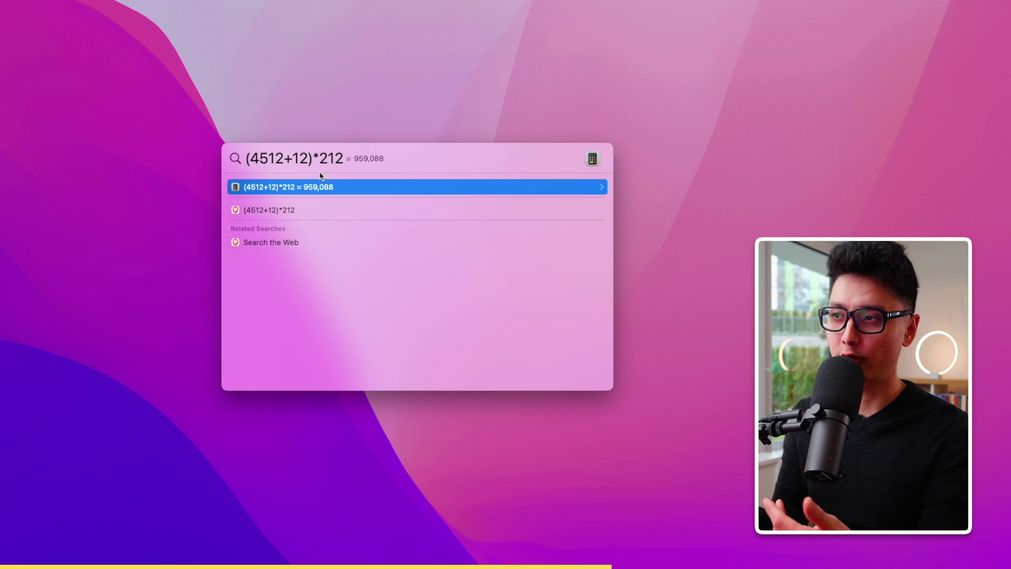
key("super+a")
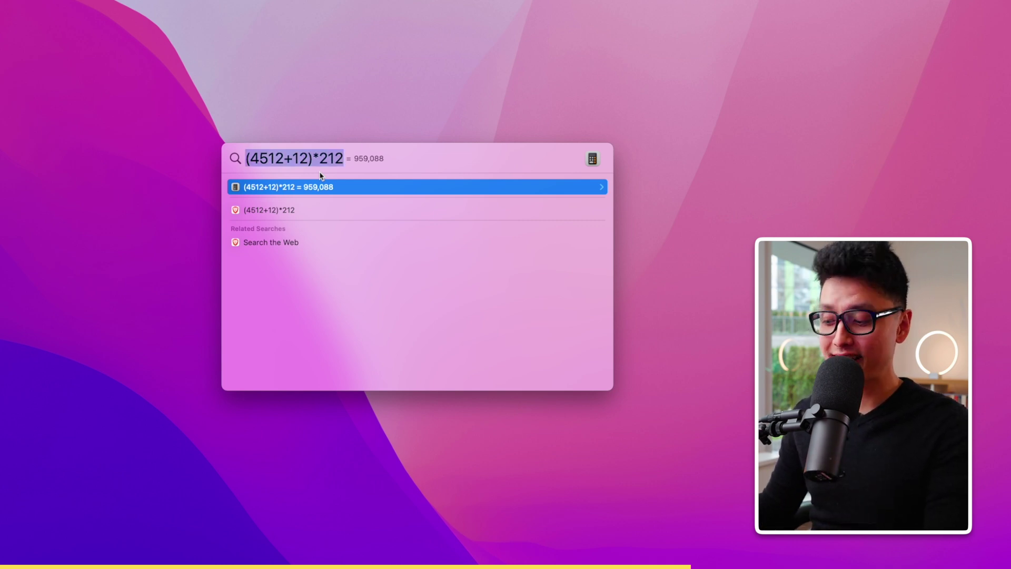
key("BackSpace")
type("200")
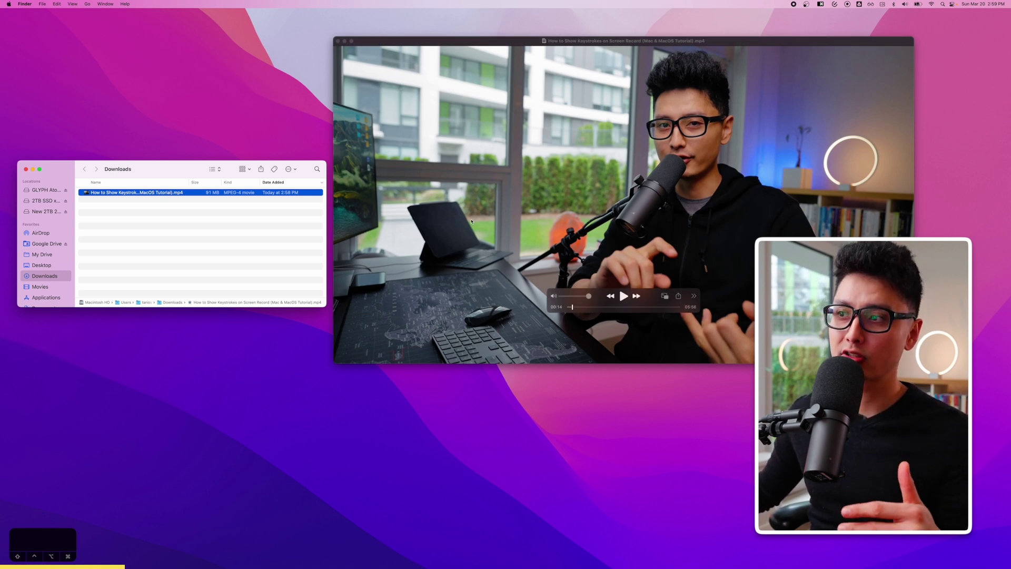
Step: Trim the keystrokes tutorial video down to a shorter clip
left_click(395, 196)
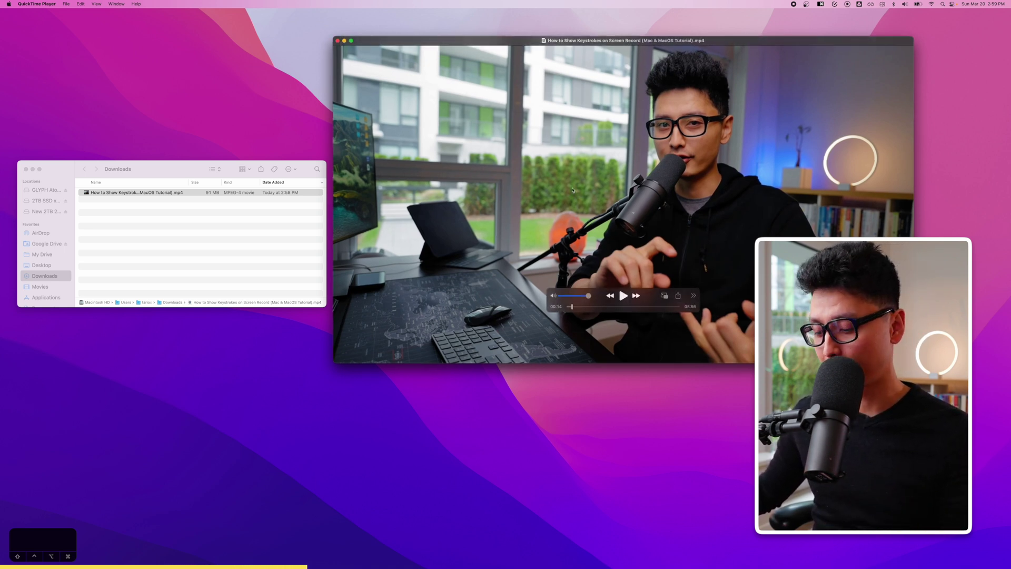
key("super+t")
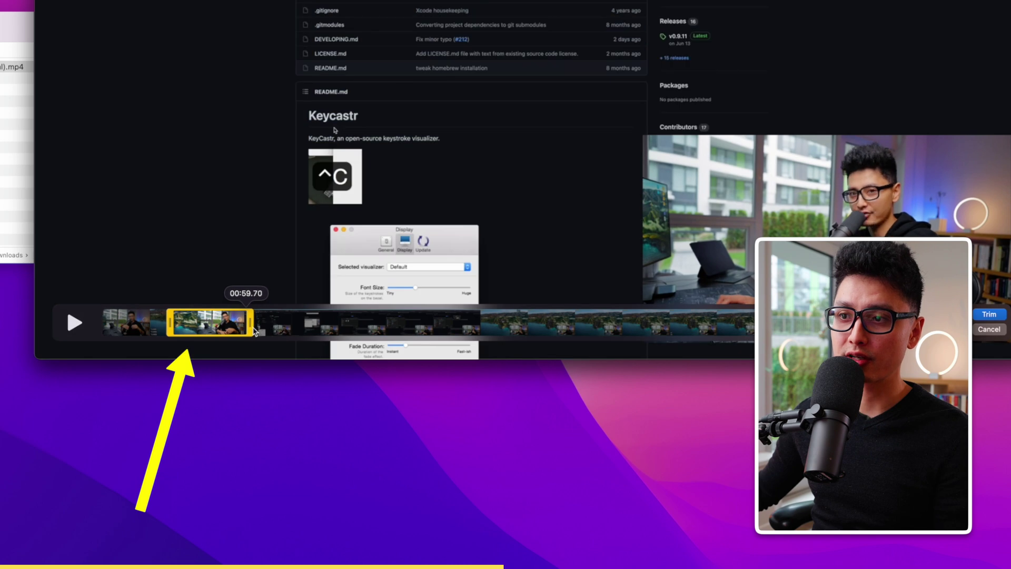
left_click_drag(245, 326, 270, 326)
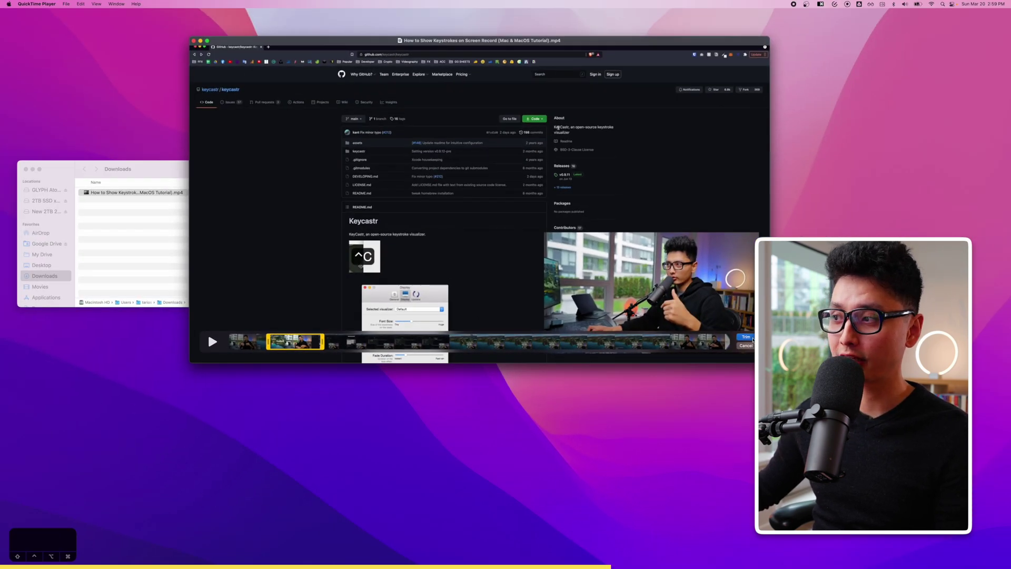
left_click(752, 338)
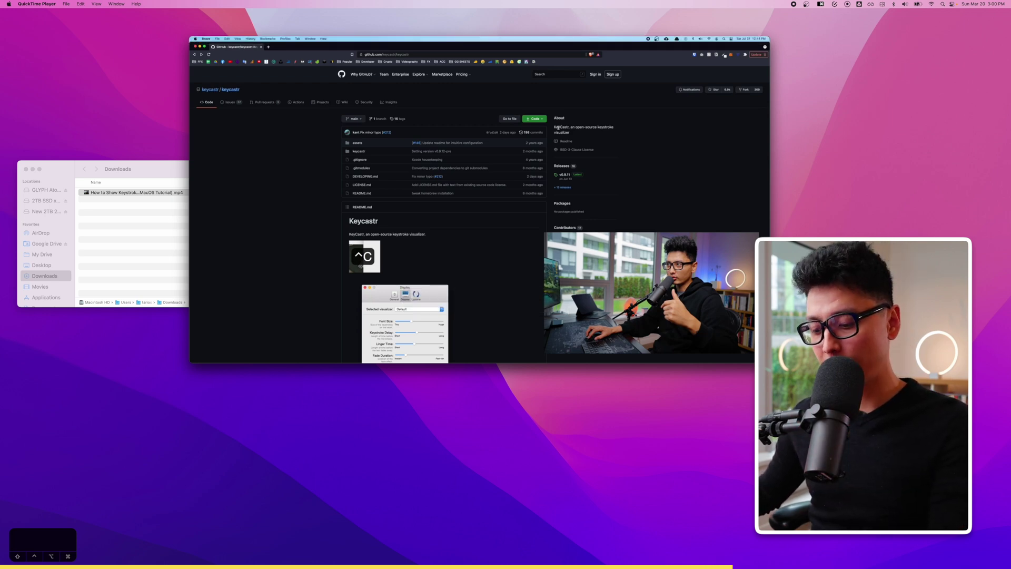
Step: Close the edited video and save it as 'test file 01'
key("super+w")
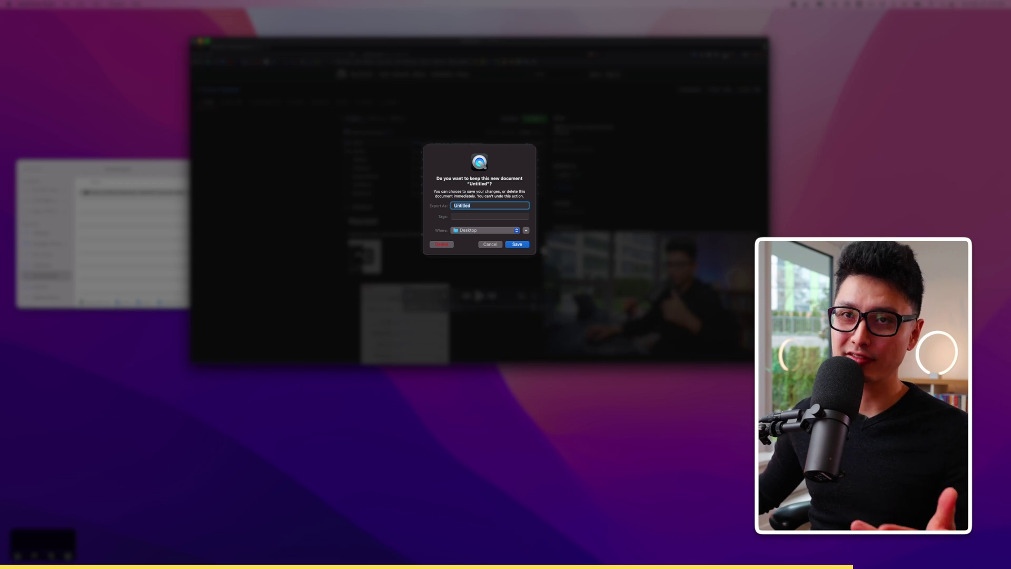
type("test file 01")
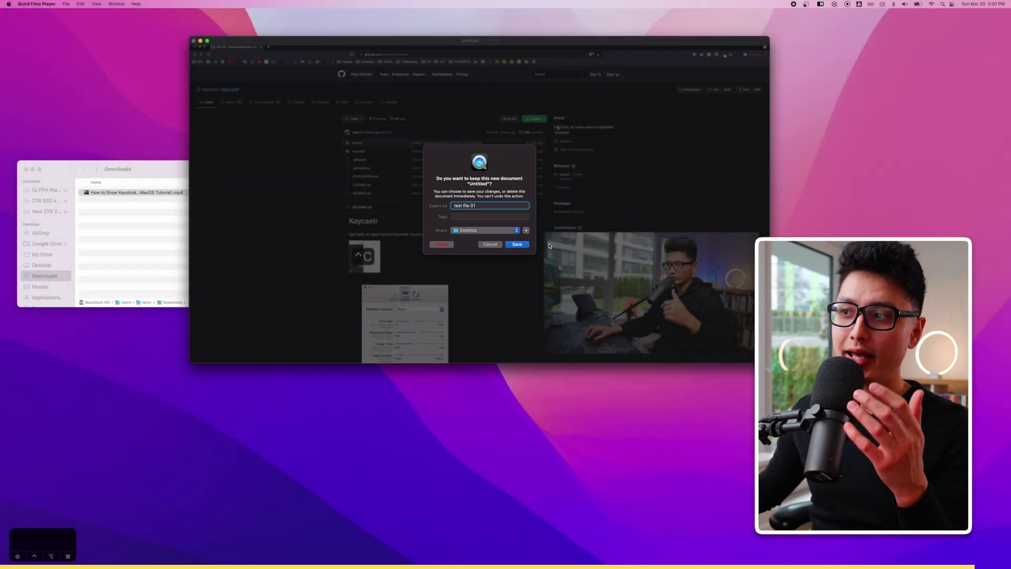
left_click(519, 246)
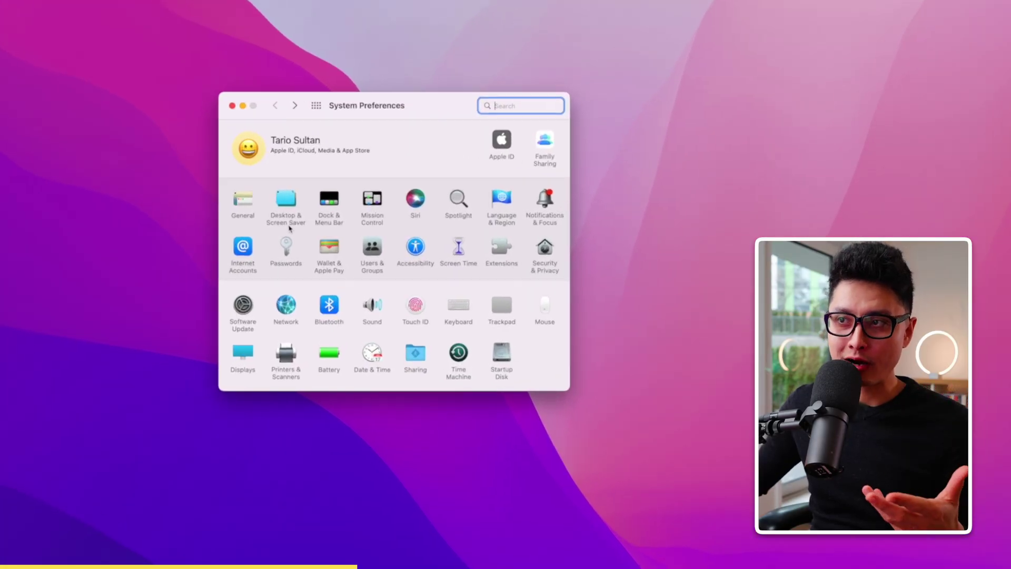
Step: Open the Displays preferences and their Universal Control settings
left_click(229, 363)
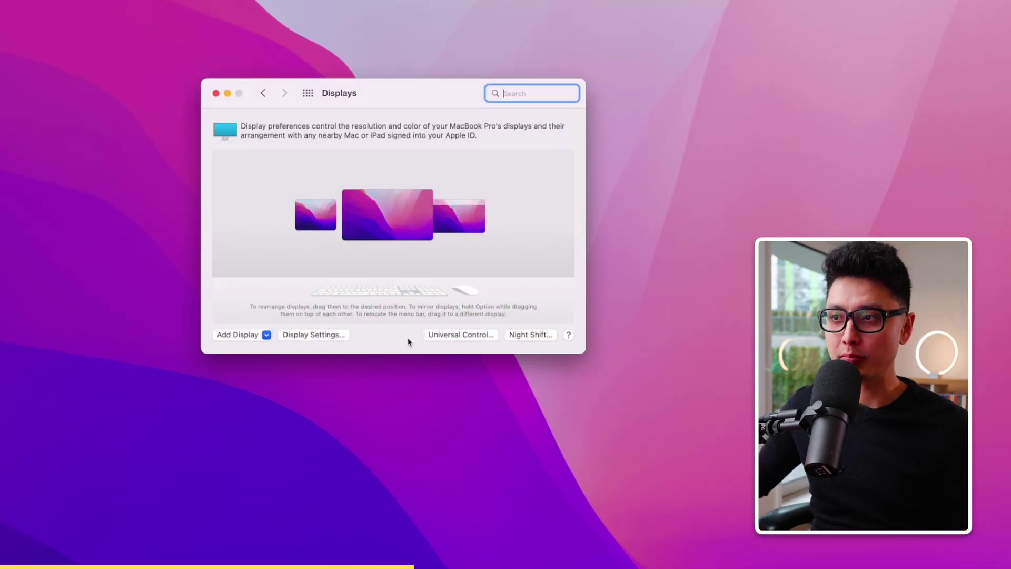
left_click(455, 336)
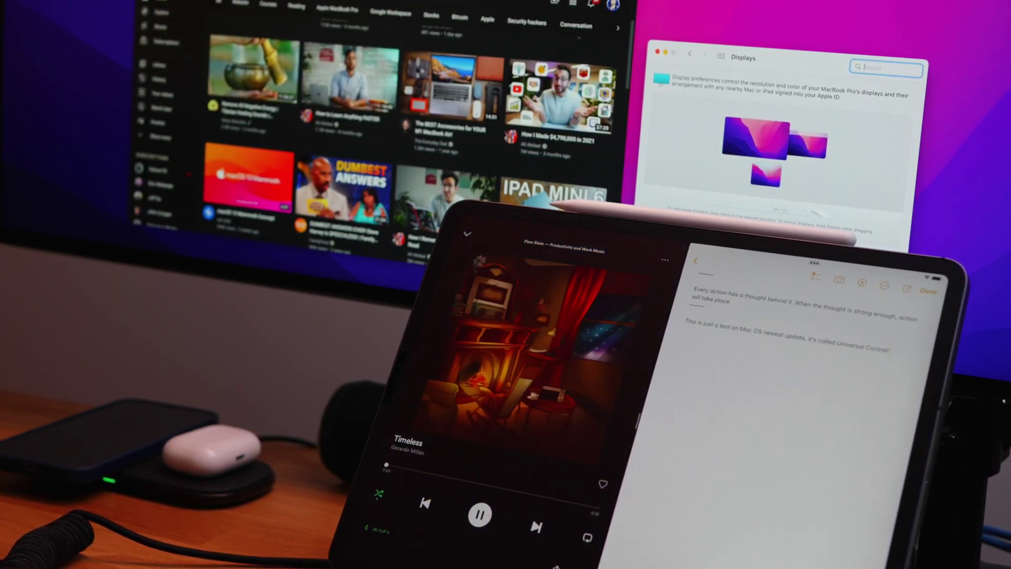
mouse_move(279, 285)
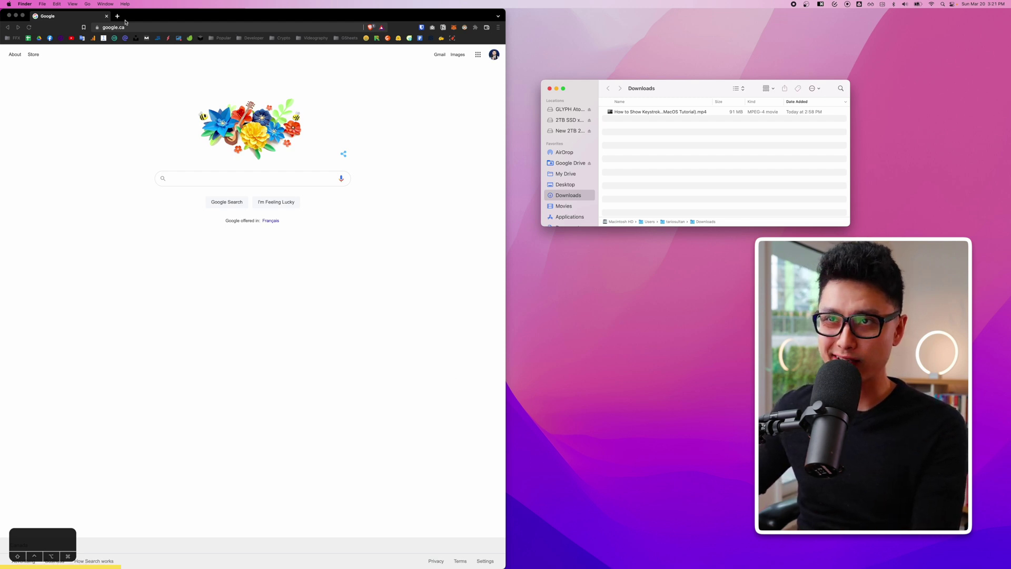
Step: Close the Google window in Brave, reopen it with Cmd+Shift+T, and add a new tab
left_click(107, 16)
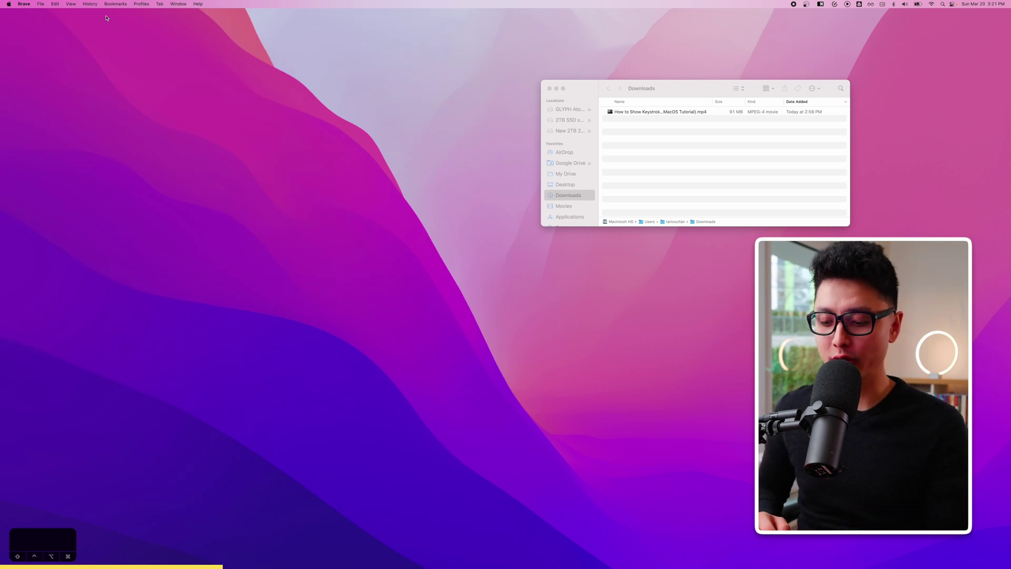
key("super+shift+t")
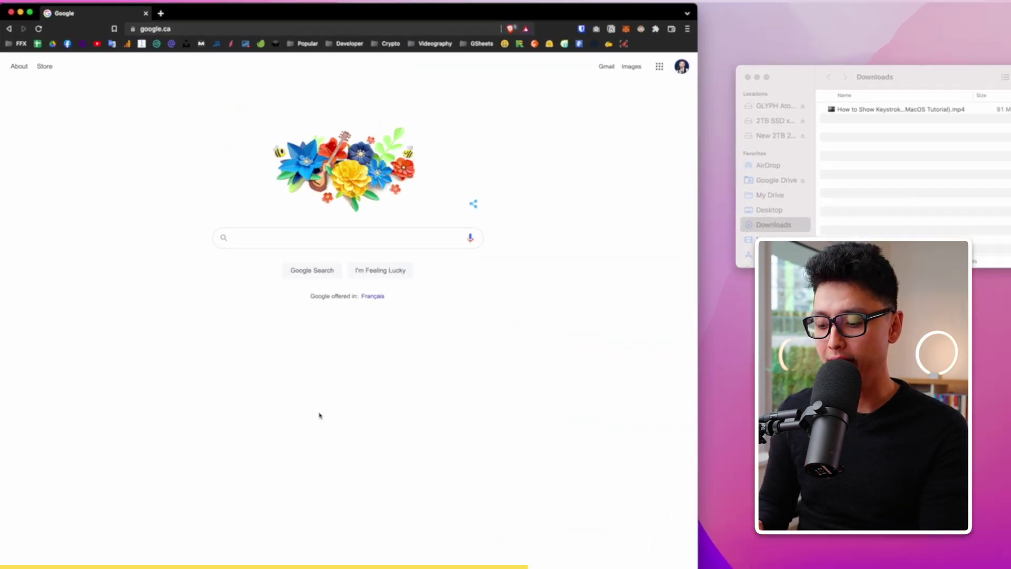
key("super+t")
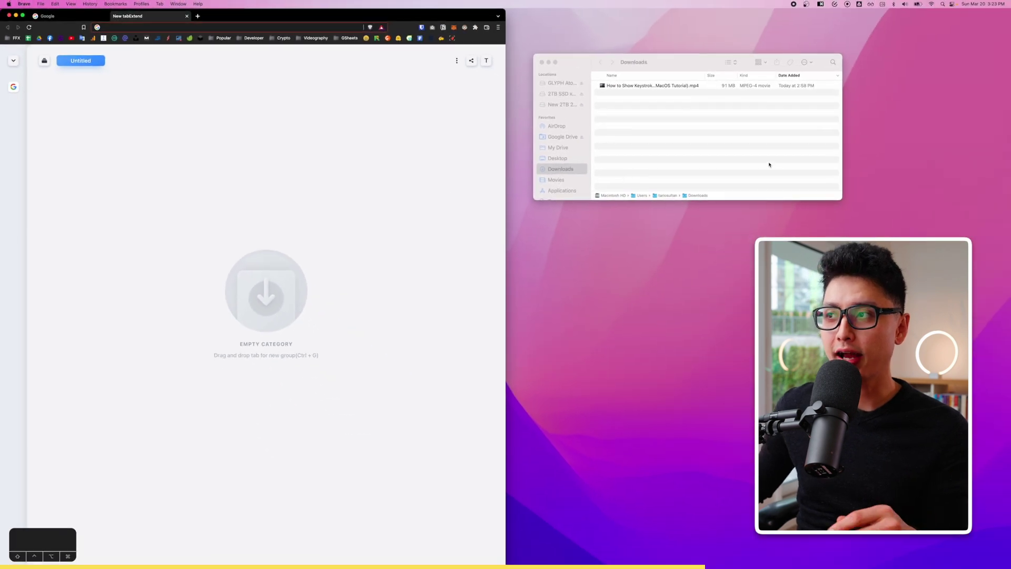
left_click(738, 158)
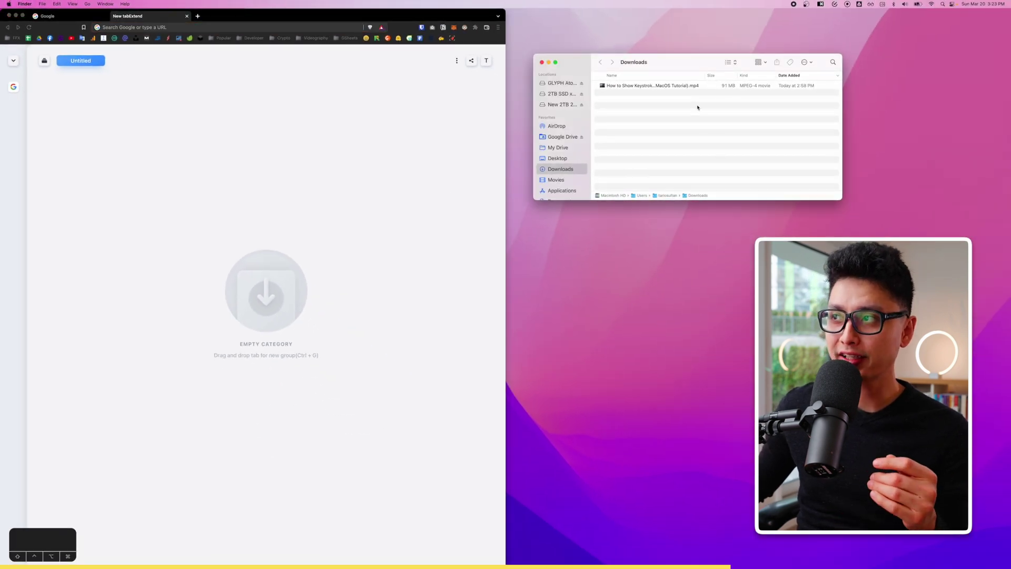
Step: Move the Downloads window, add two more Downloads tabs, and open a new Finder window
left_click_drag(683, 66, 665, 47)
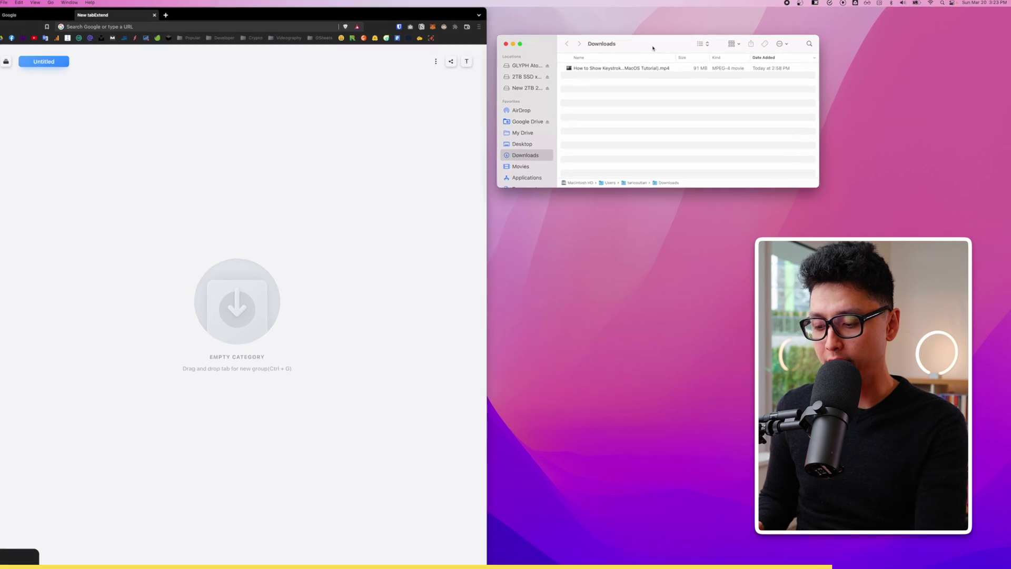
key("super+t")
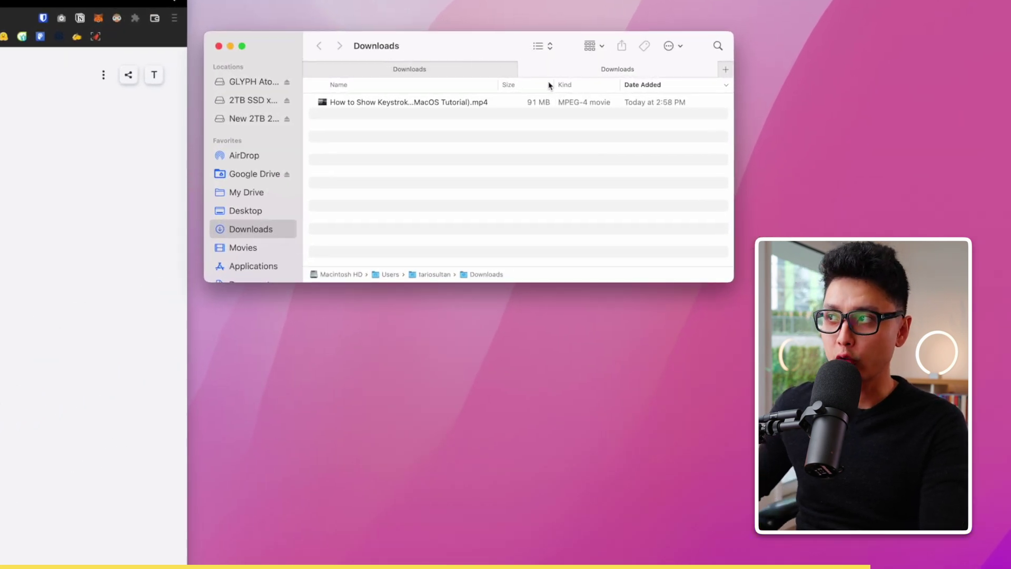
key("super+t")
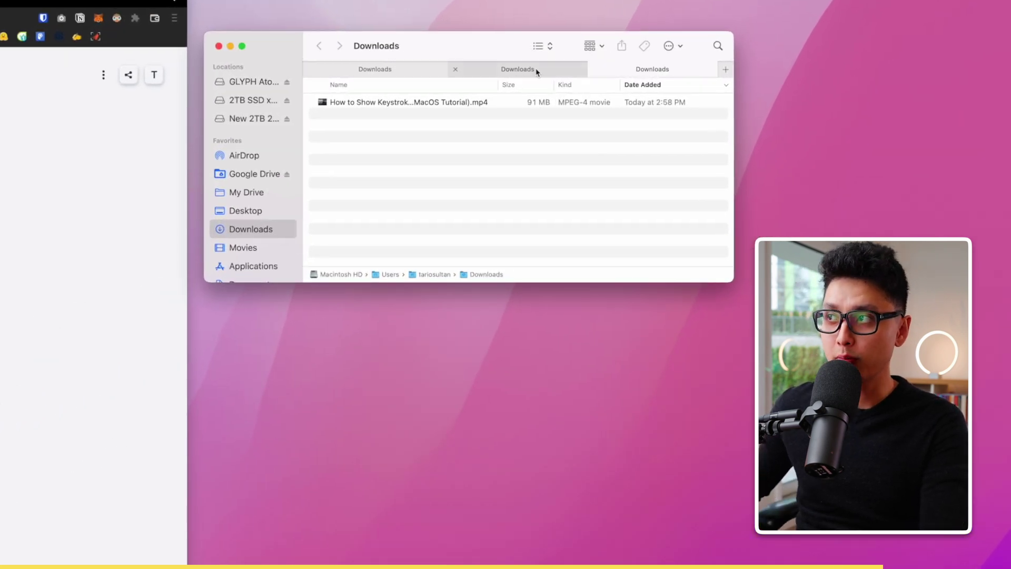
key("super+t")
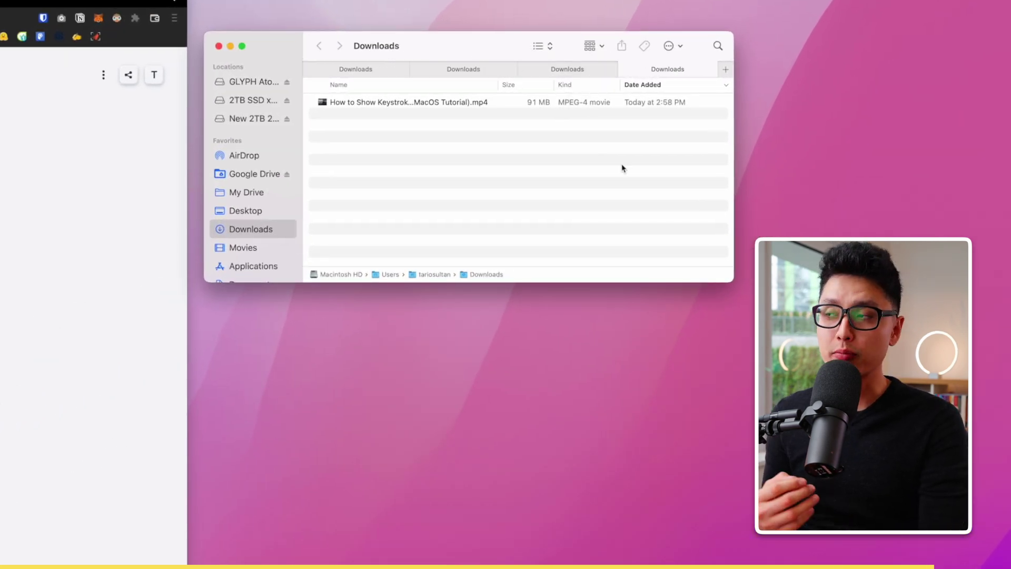
key("super+n")
key("super+n")
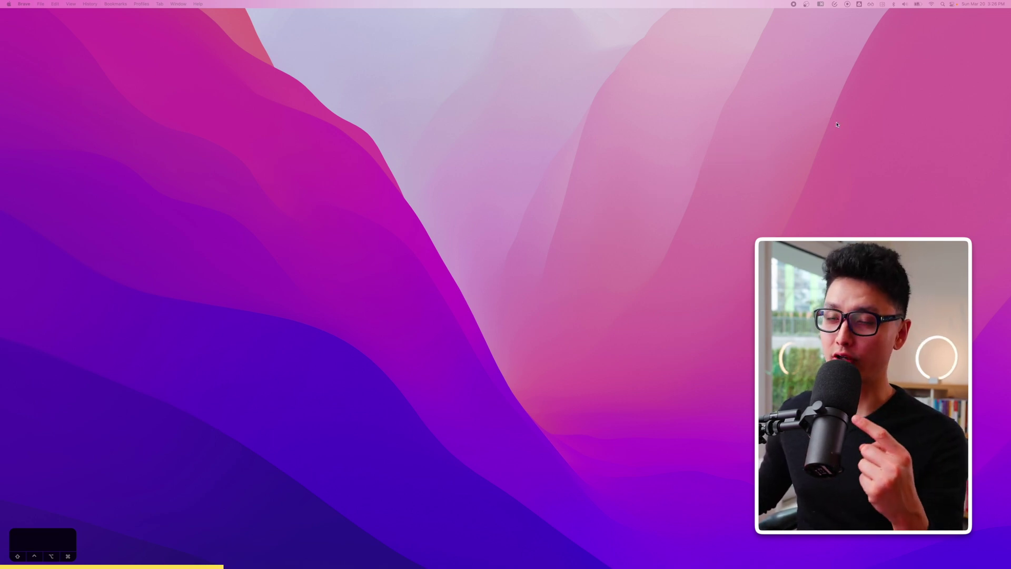
Step: Open the Mouse pane in System Preferences, then summon Spotlight to launch Terminal
left_click(412, 551)
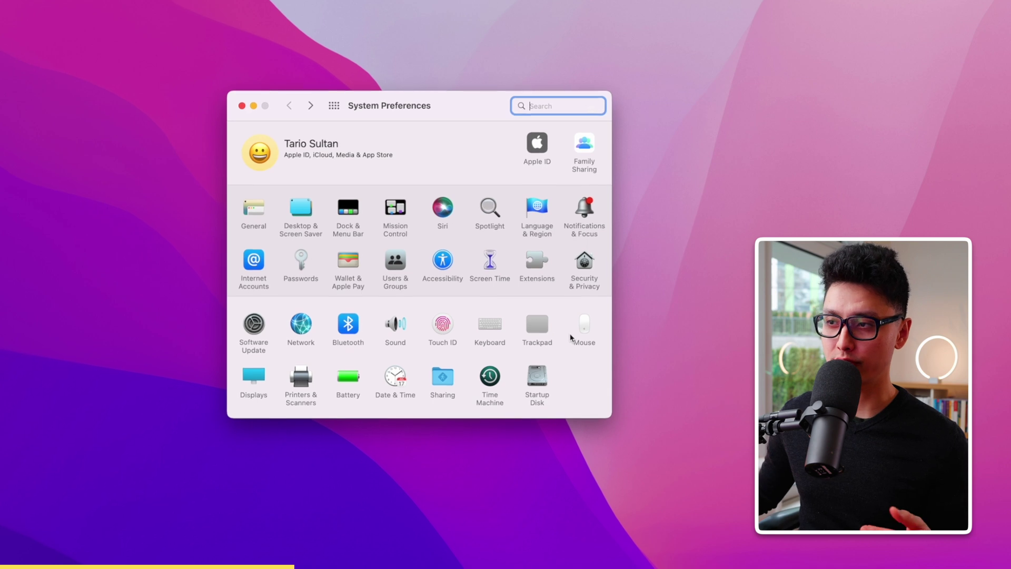
left_click(585, 330)
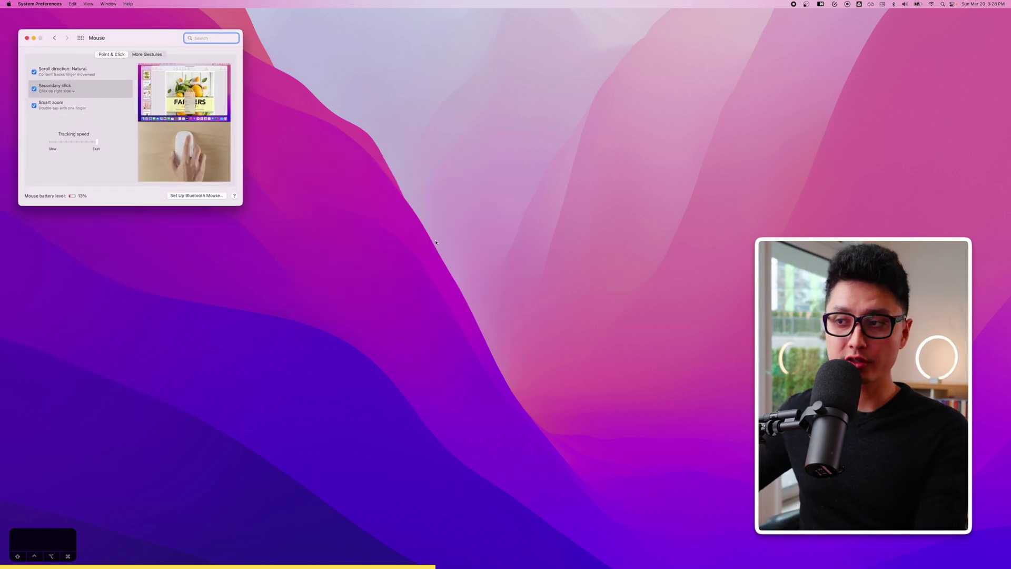
key("super+space")
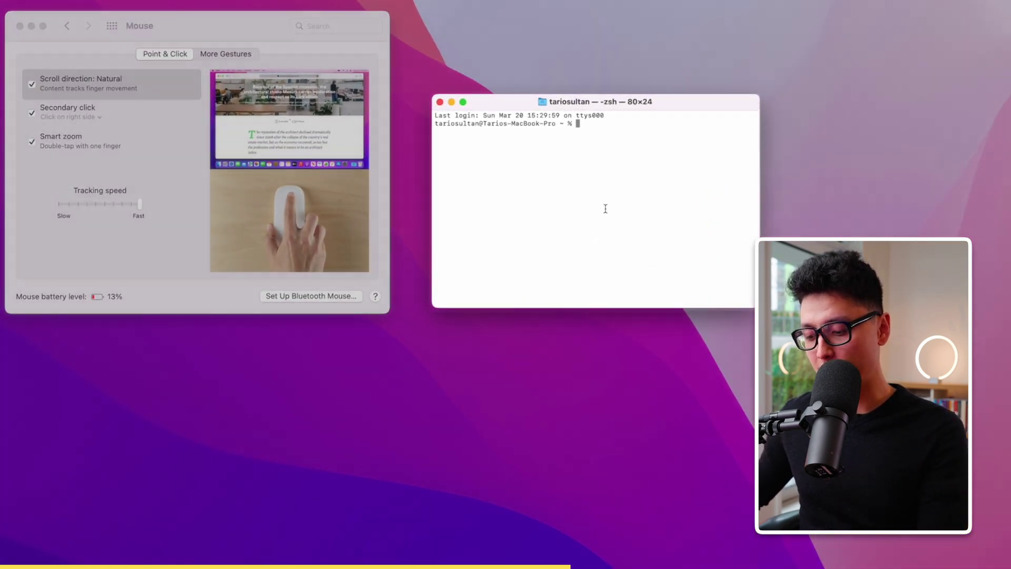
Step: Read the global mouse scaling (3), write it as 10.0, and read it back to confirm
type("defaults read -g com.apple.mouse.scaling")
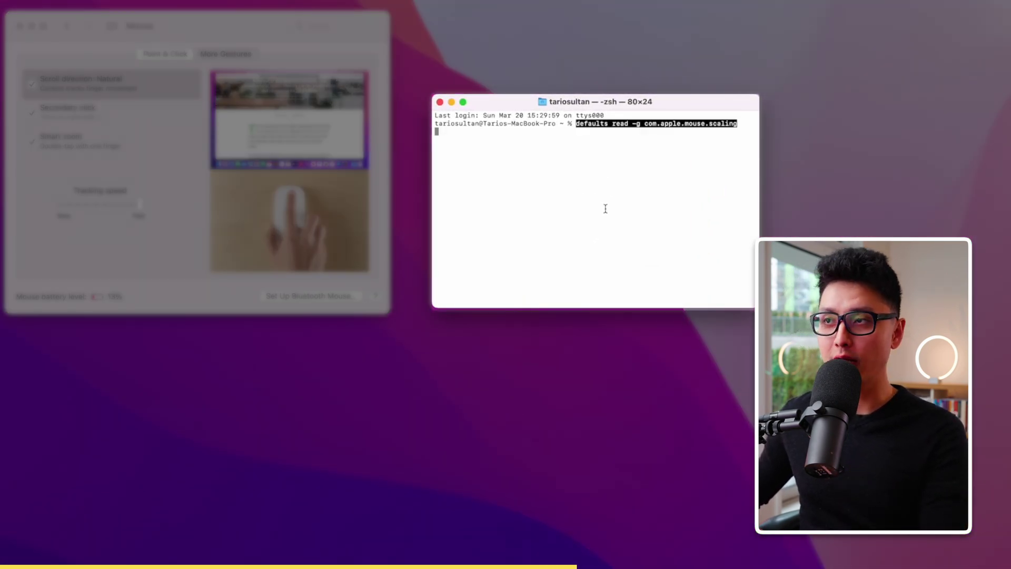
key("Return")
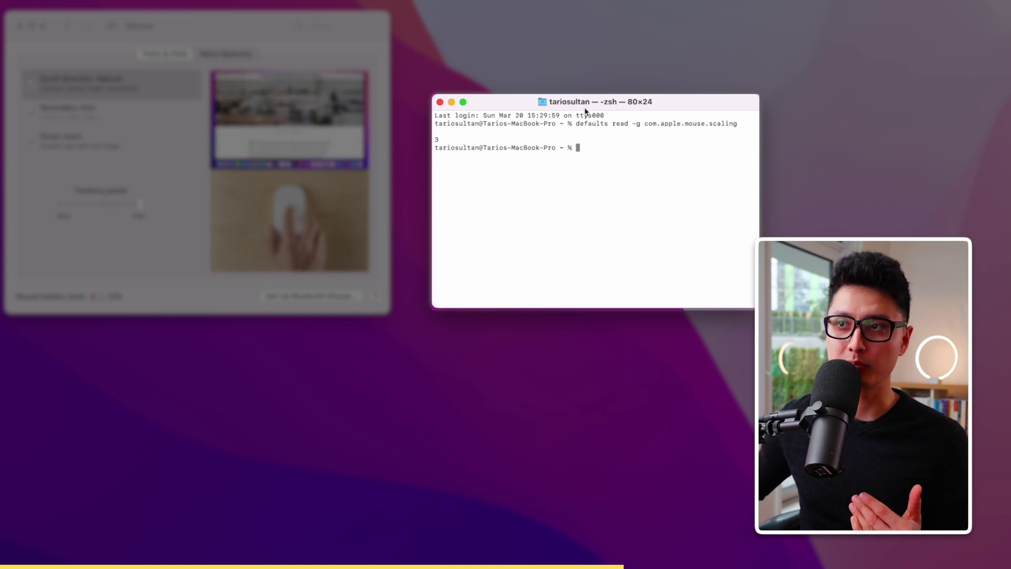
type("defaults write -g com.apple.mouse.scaling  5.0")
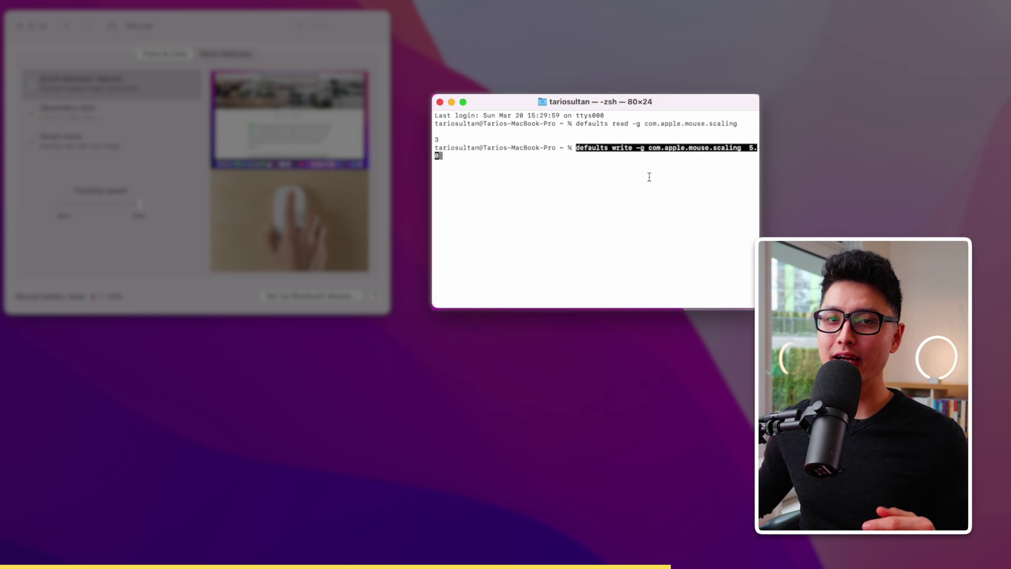
key("Left")
key("Left")
key("BackSpace")
type("10")
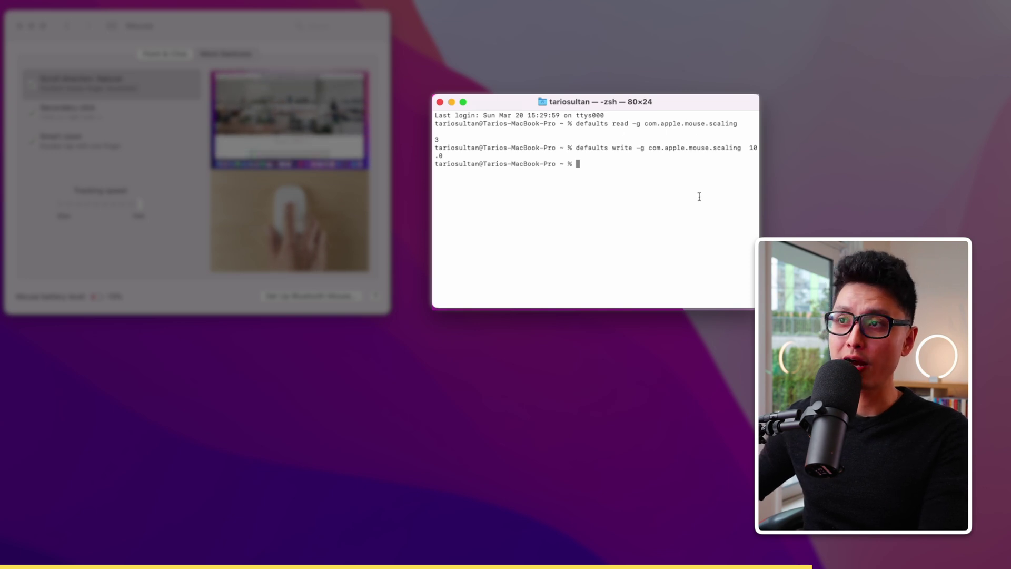
type("defaults read -g com.apple.mouse.scaling")
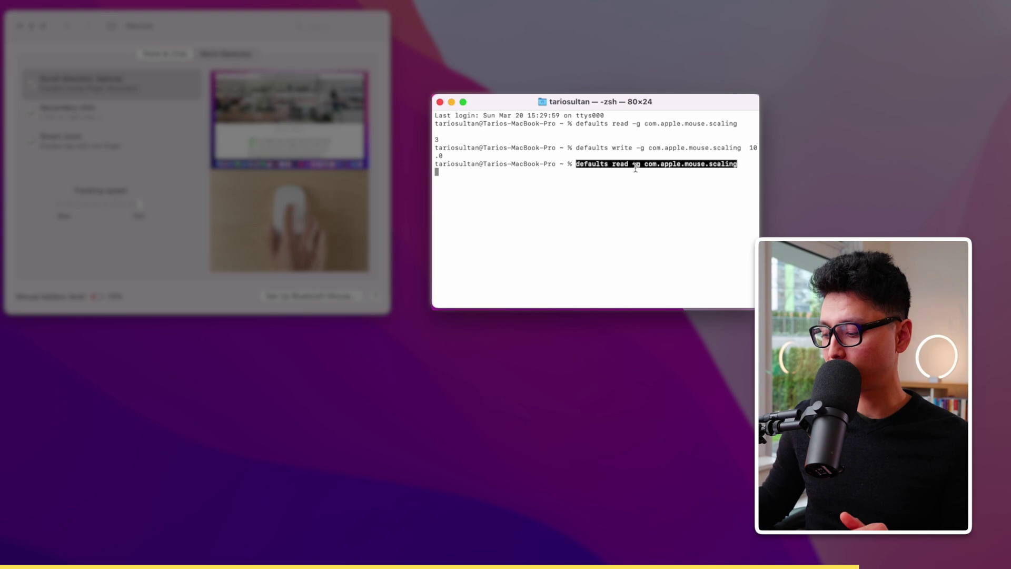
key("Return")
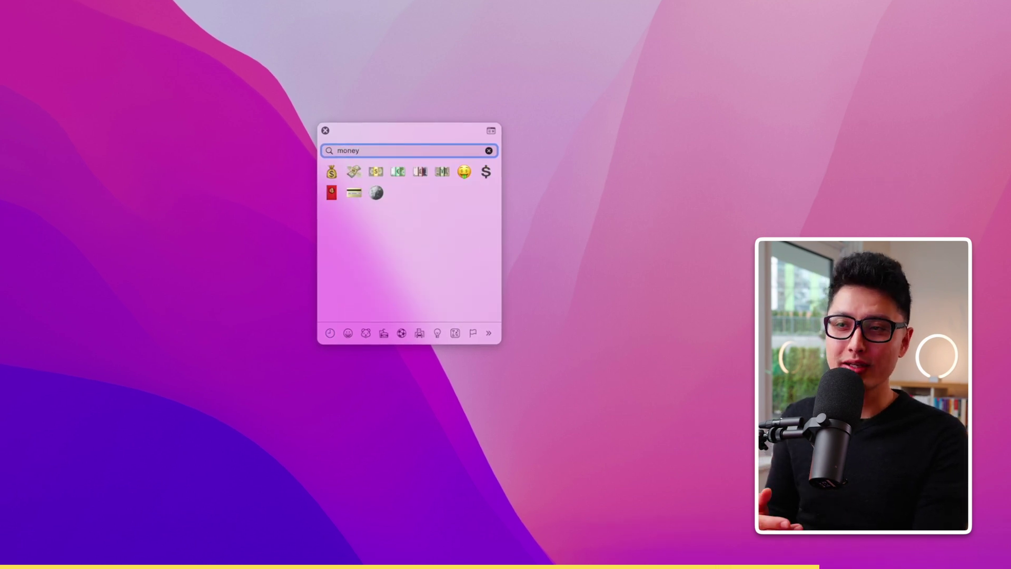
Step: Clear the 'money' search in the emoji picker
key("BackSpace")
key("BackSpace")
key("BackSpace")
key("BackSpace")
key("BackSpace")
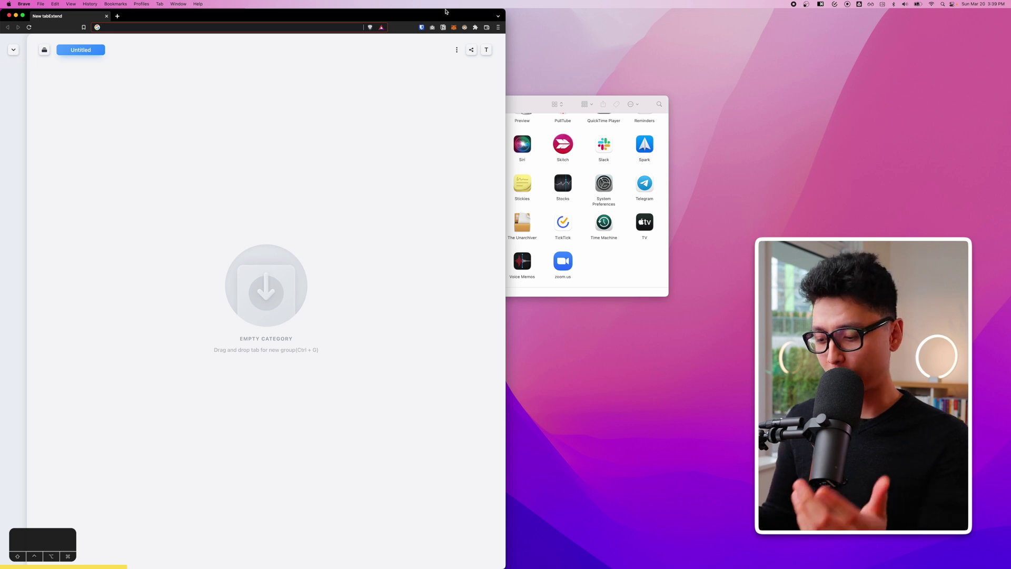
Step: Snap Brave windows to the right half and bottom-right and top-right quarters, then the top half
key("alt+super+Right")
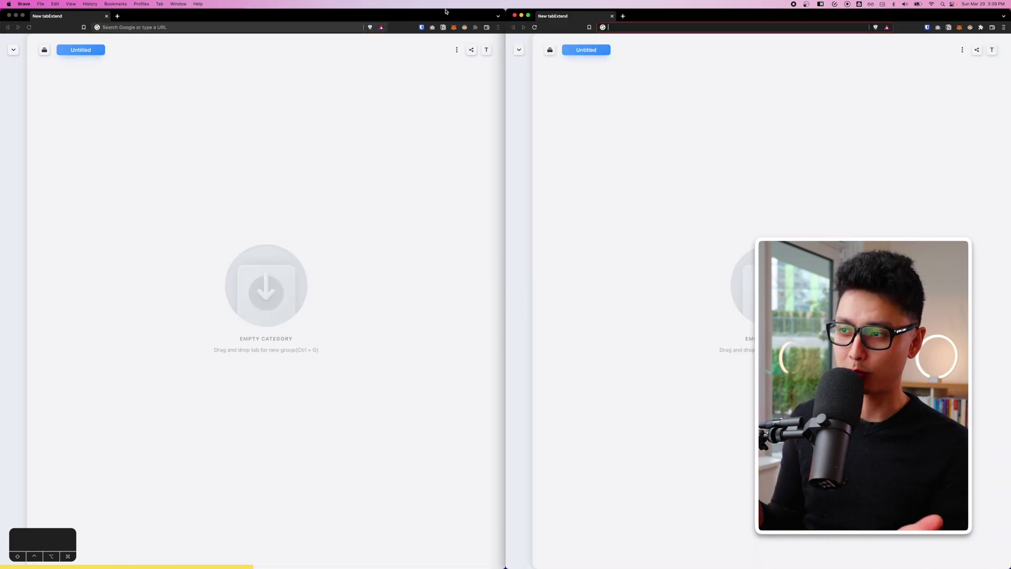
key("ctrl+shift+super+Right")
key("super+n")
key("ctrl+super+Right")
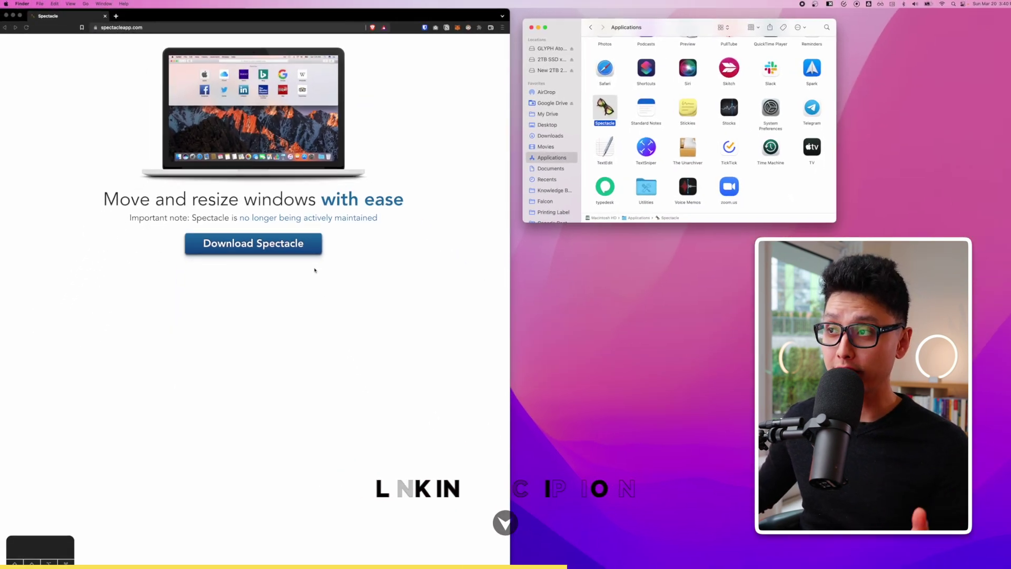
key("cmd+o")
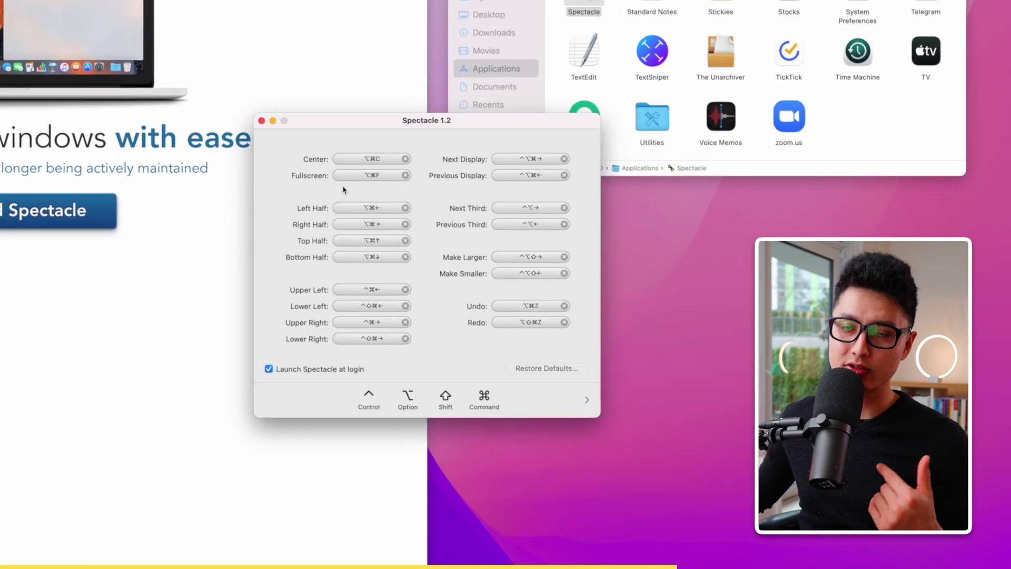
key("alt+super+Up")
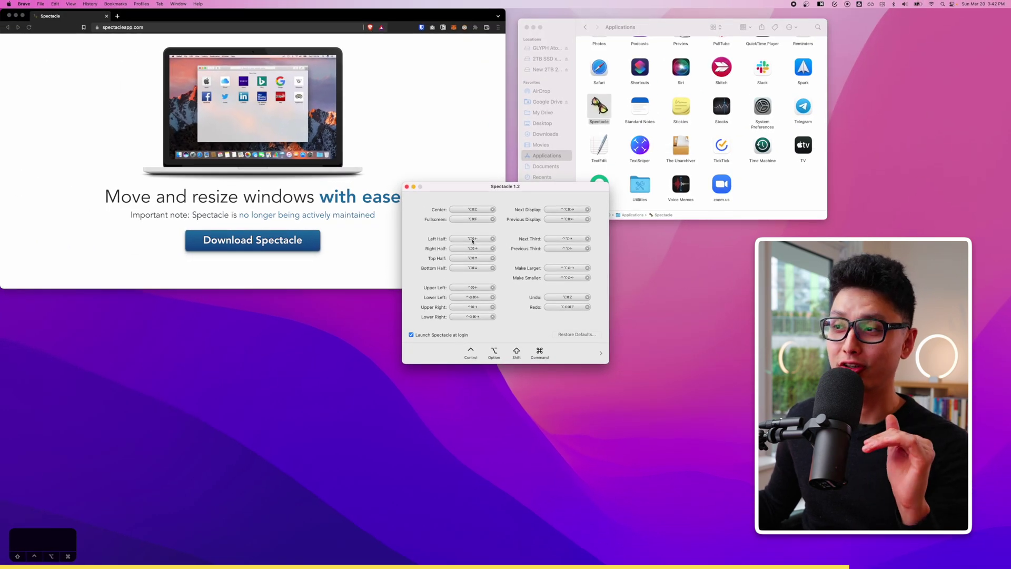
Step: Snap the Spectacle site and a new window to left and right halves, right one to lower-right quarter
left_click(378, 263)
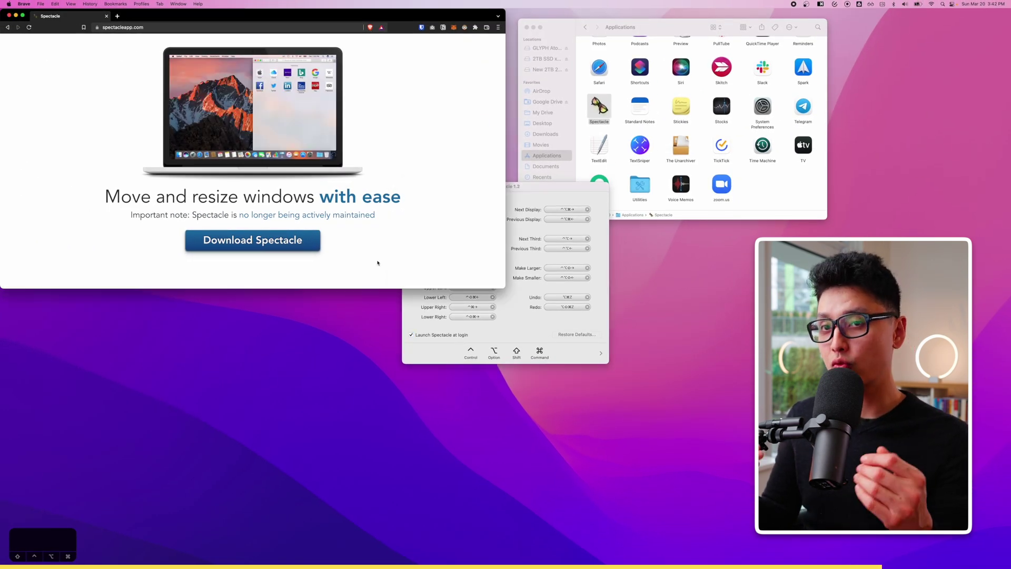
key("super+n")
key("alt+super+Left")
key("alt+super+Right")
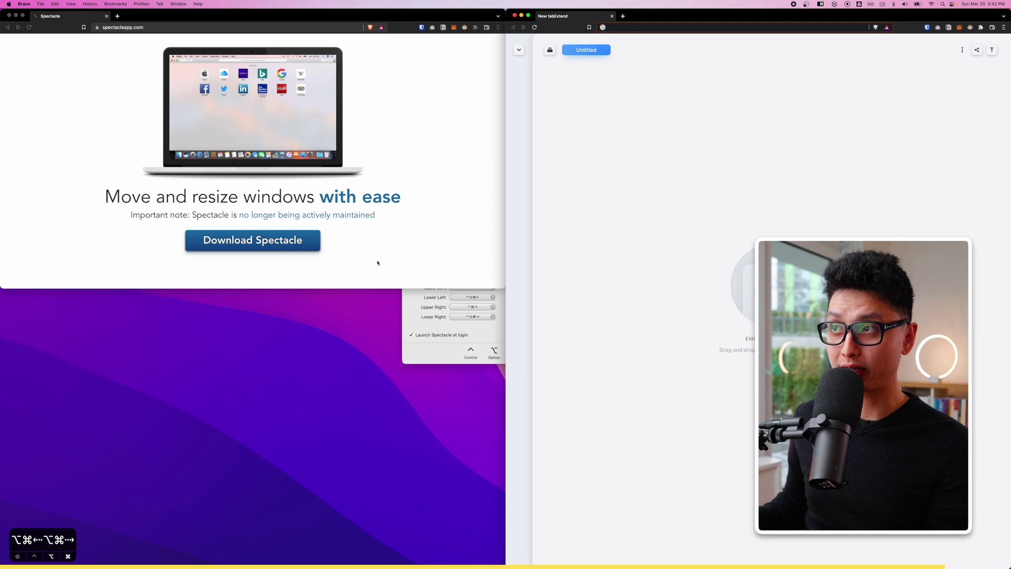
key("ctrl+shift+super+Right")
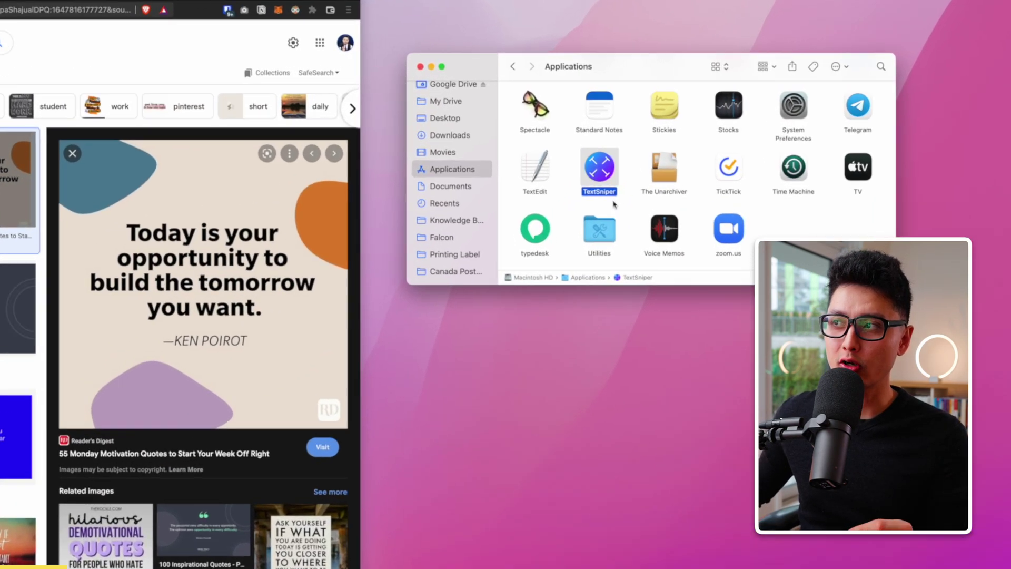
Step: Launch TextSniper from the Applications folder to capture the quote's text
left_click(671, 154)
left_click(599, 205)
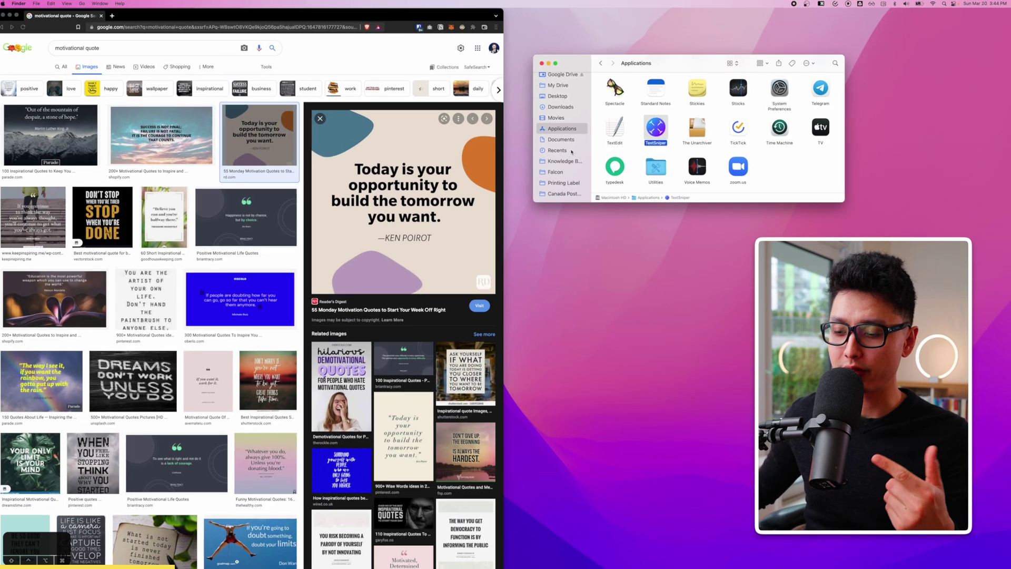
scroll(386, 261, "down", 5)
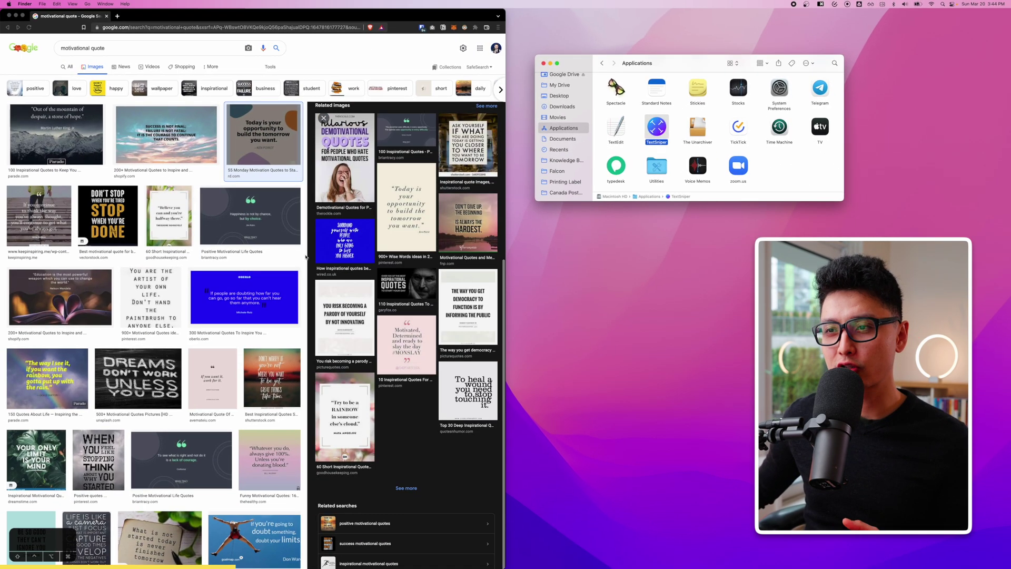
scroll(415, 261, "up", 5)
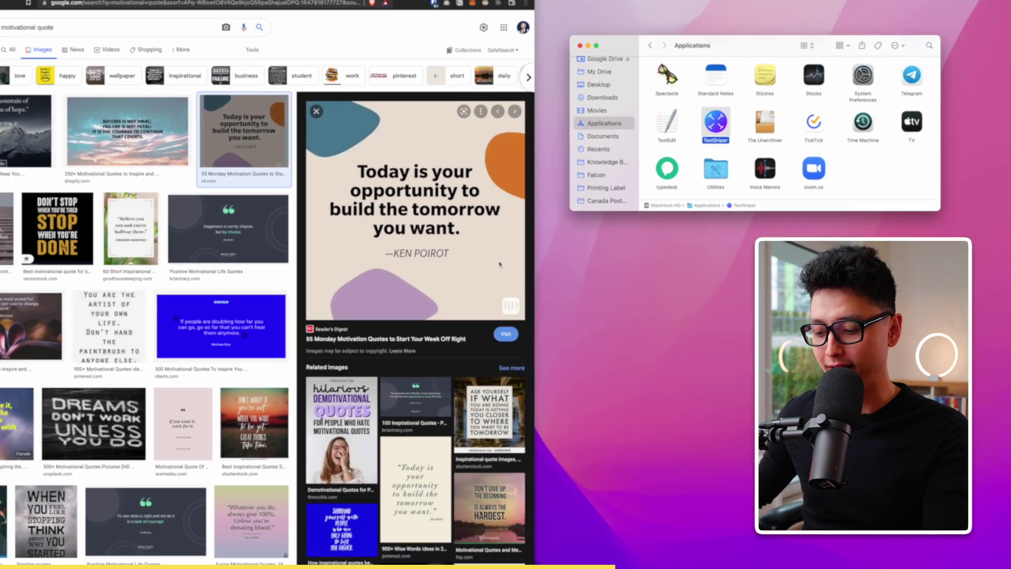
Step: Paste the quote into a new sticky note and join 'you want.' onto the previous line
key("super+space")
key("super+v")
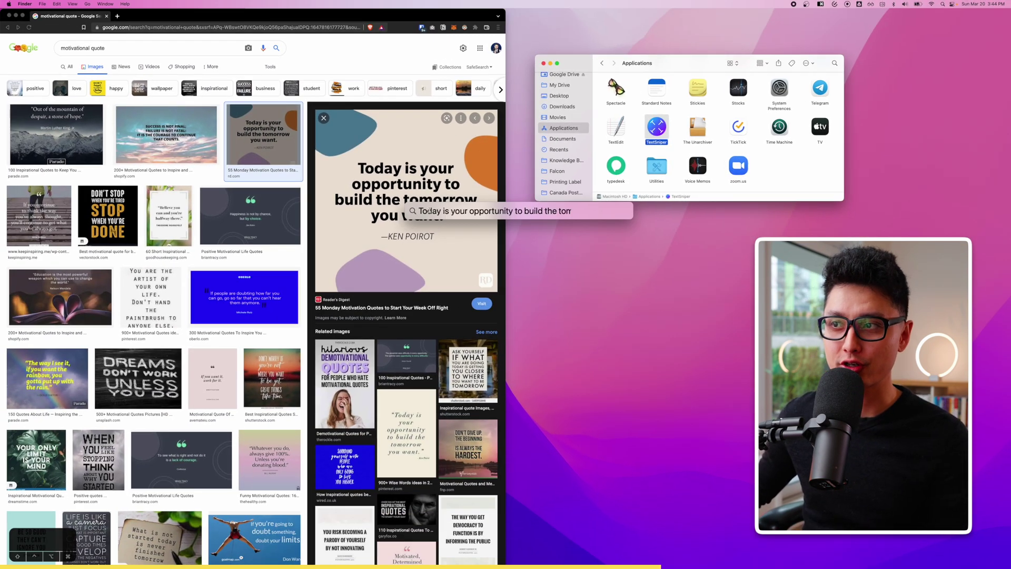
key("super+shift+y")
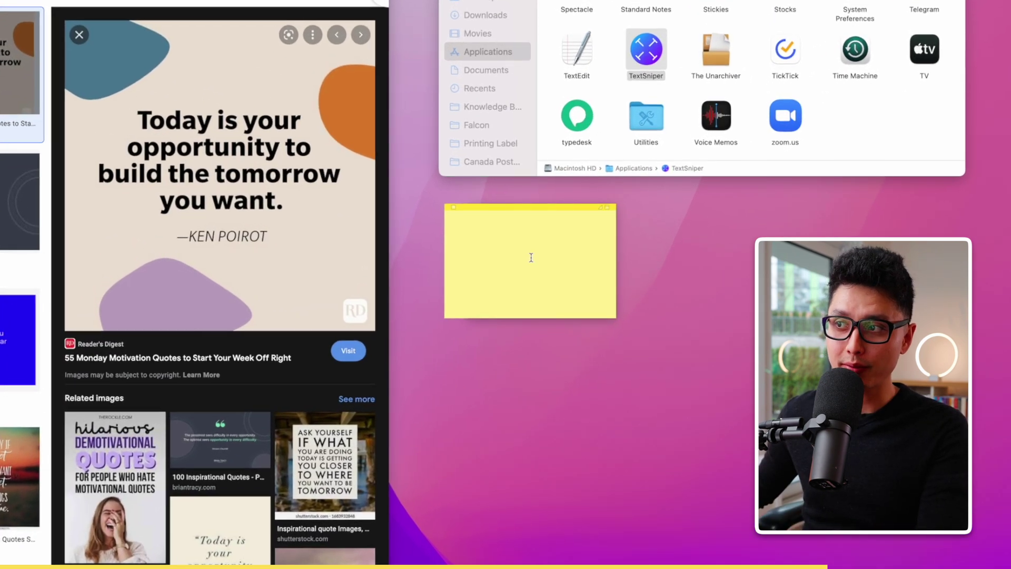
type("Today is your opportunity to build the tomorrow you want. -KEN POIROT")
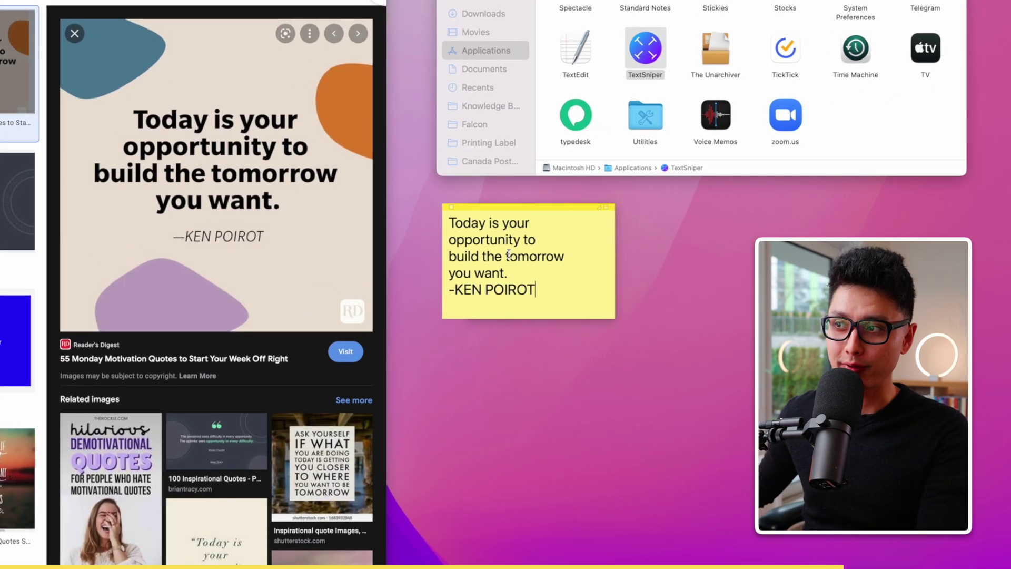
left_click_drag(610, 291, 449, 219)
left_click(472, 288)
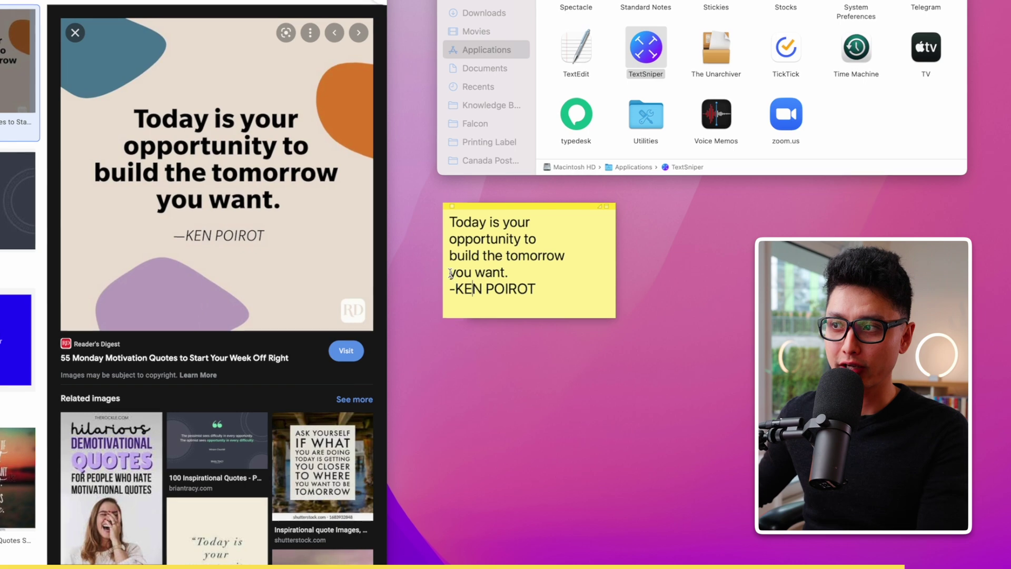
left_click(451, 273)
key("BackSpace")
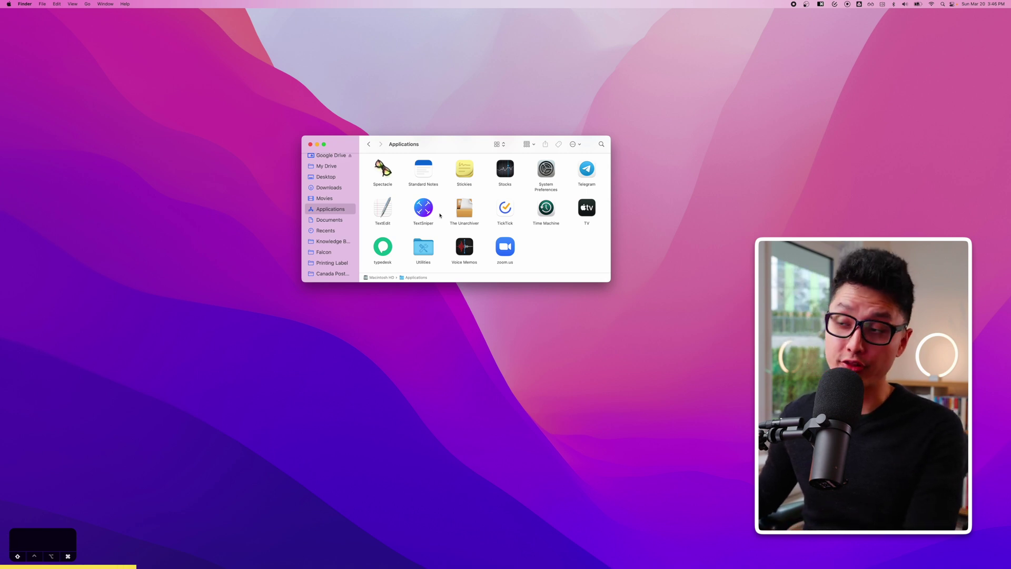
Step: Capture the Finder Applications window as a window screenshot
key("shift+super+3")
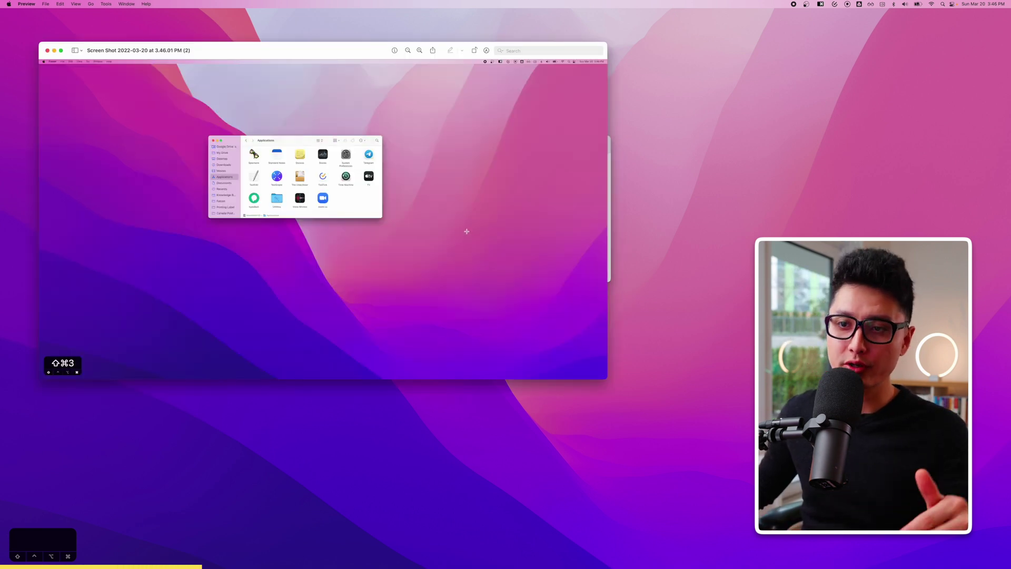
key("super+w")
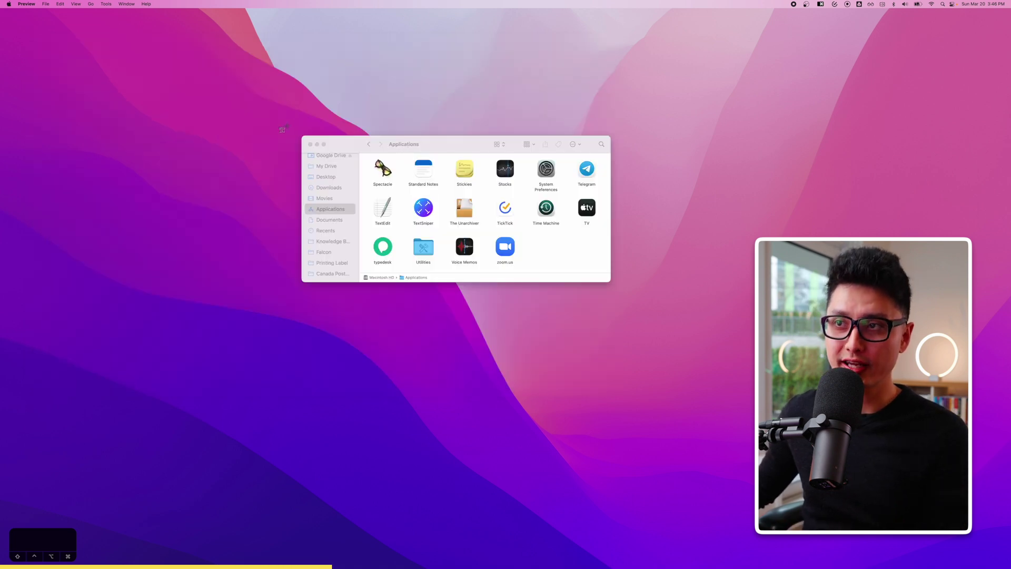
left_click_drag(272, 111, 646, 315)
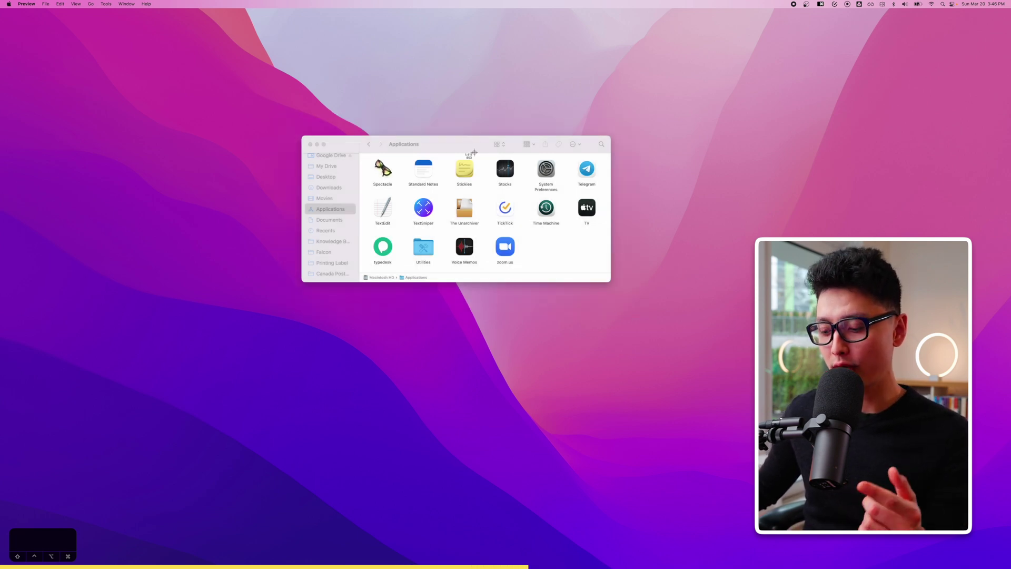
key("space")
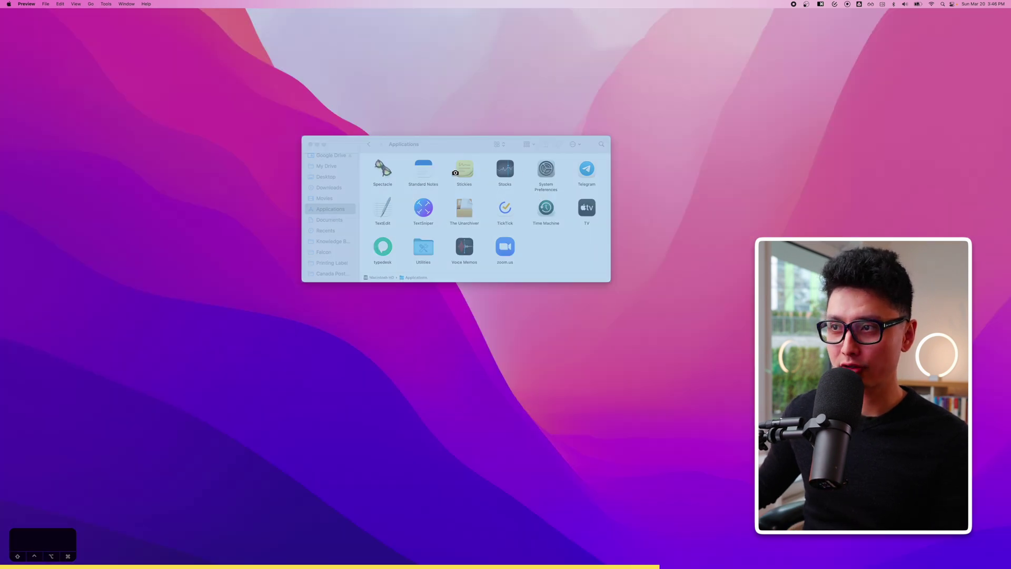
left_click(477, 207)
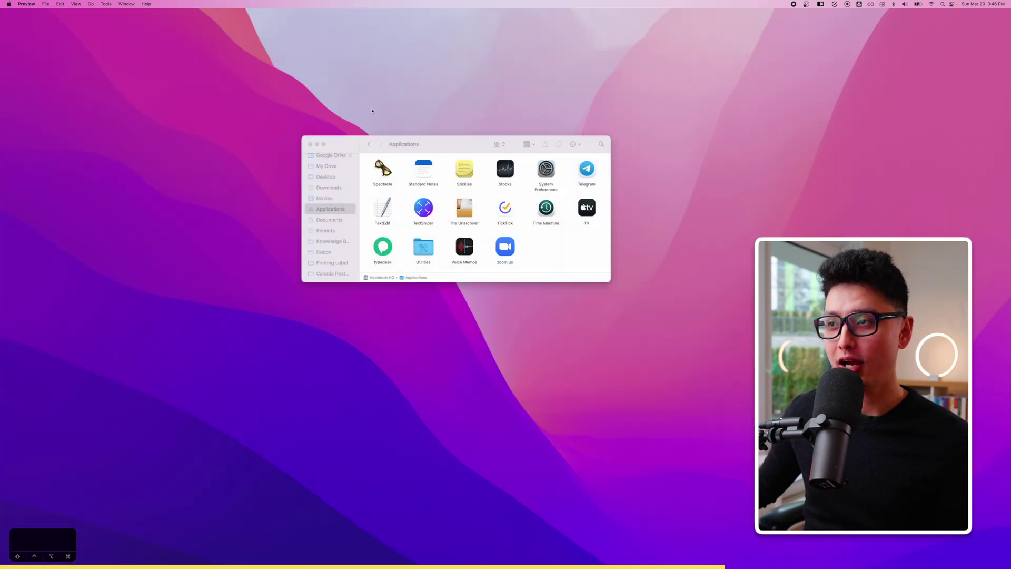
Step: Quick Look the new screenshot, moving the preview off the Finder window and enlarging it
key("space")
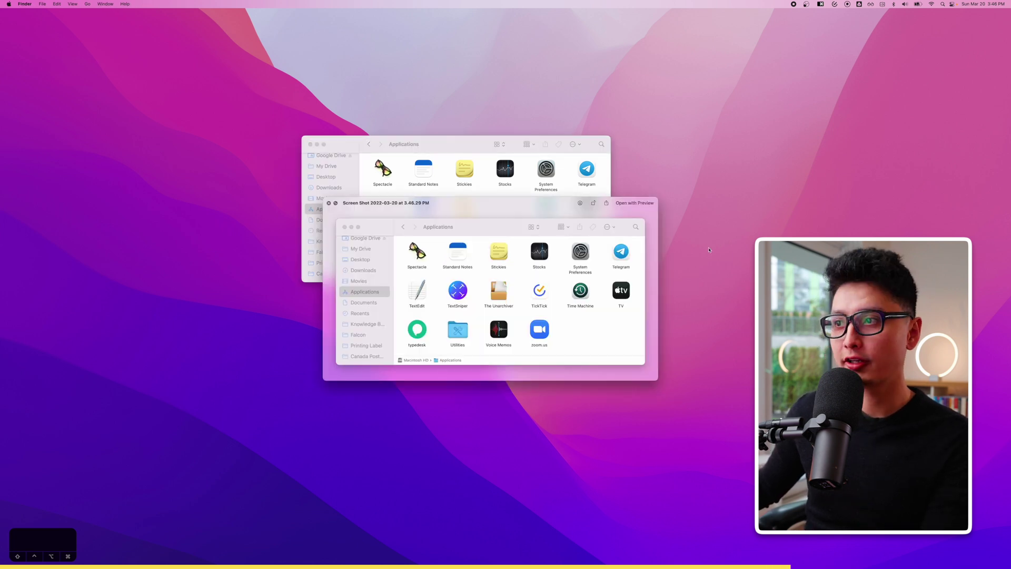
left_click_drag(593, 203, 565, 332)
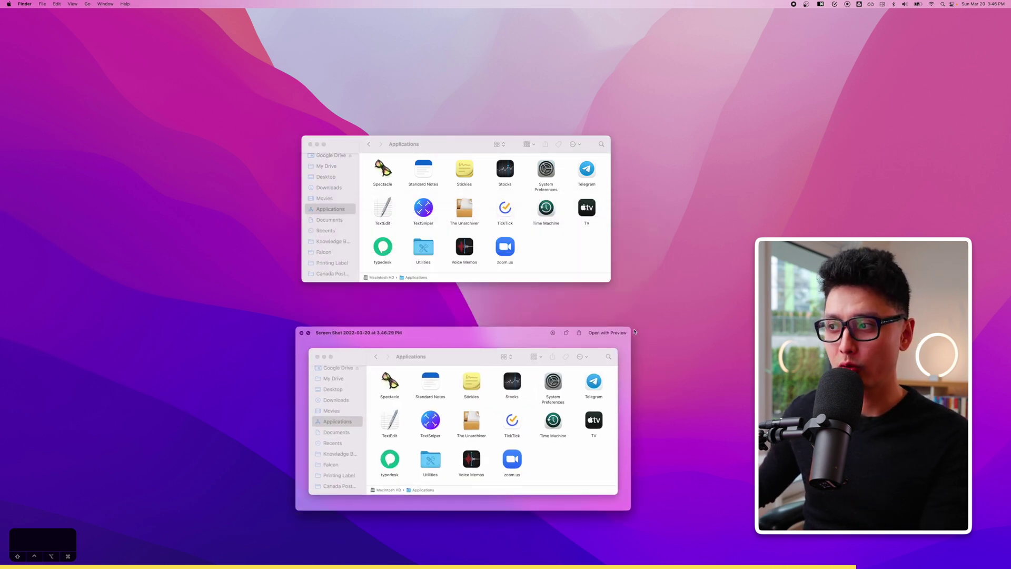
left_click_drag(628, 329, 711, 233)
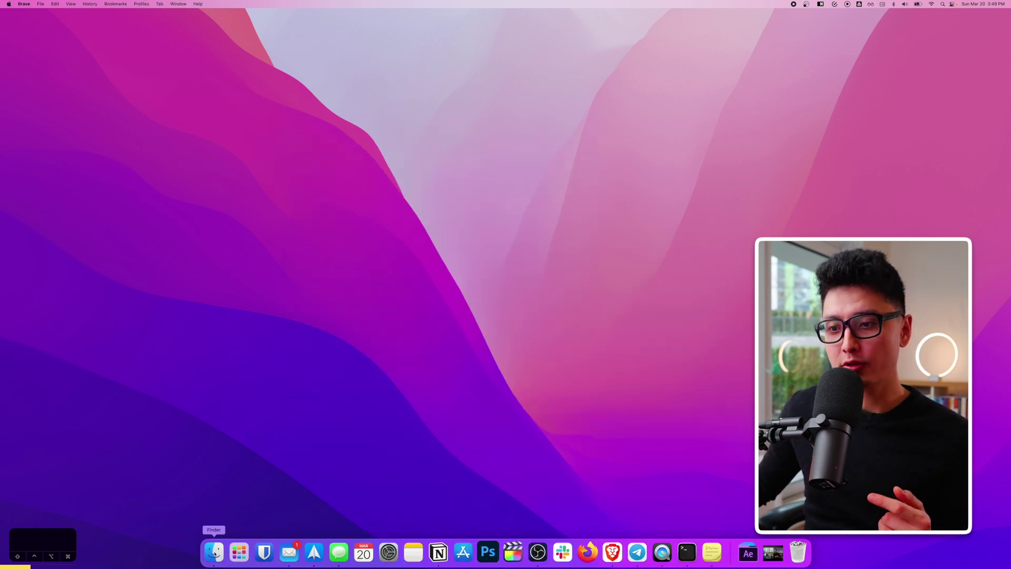
left_click(214, 549)
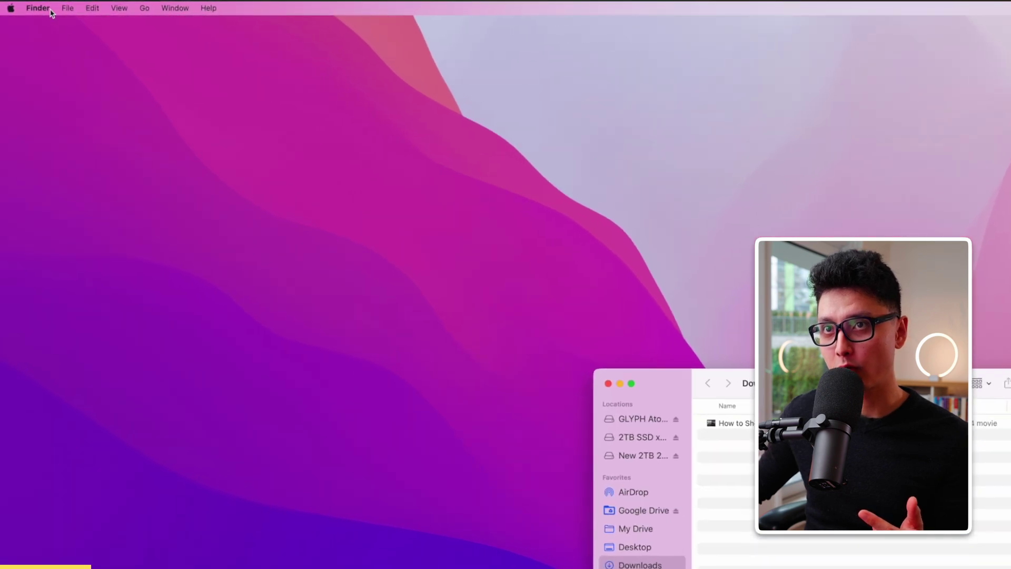
left_click(25, 4)
left_click(49, 44)
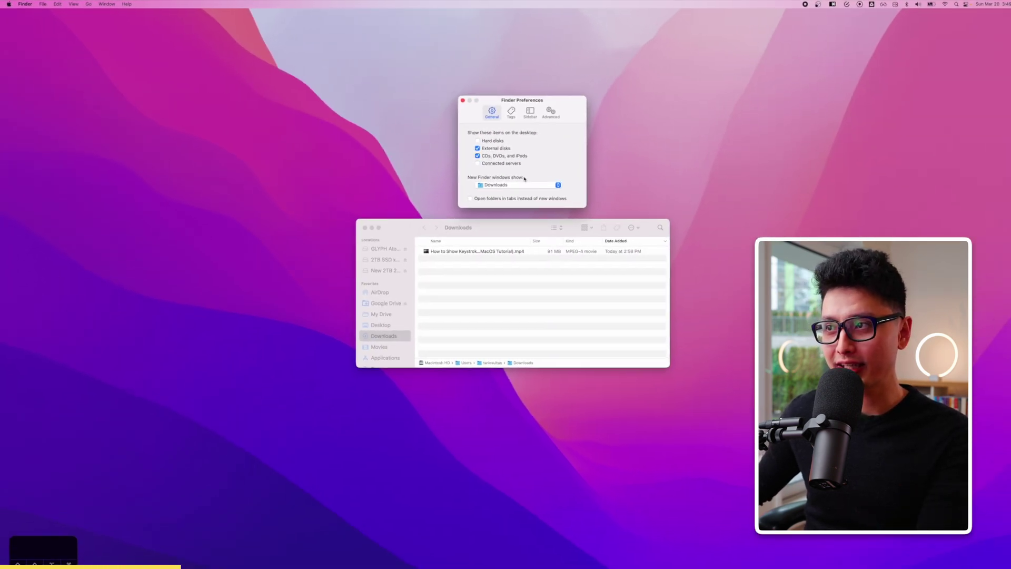
key("super+w")
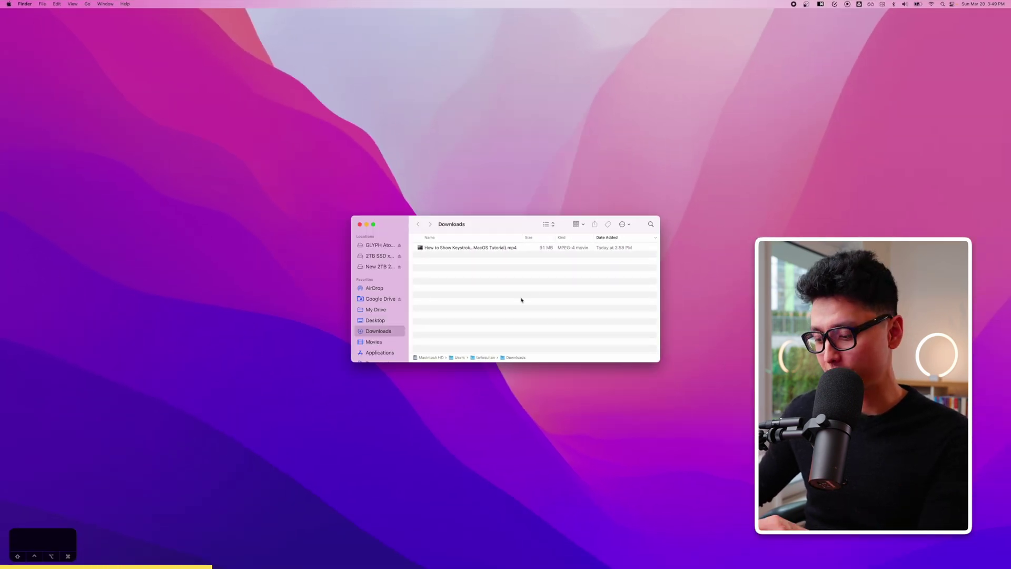
key("super+comma")
left_click_drag(514, 108, 252, 218)
left_click(261, 223)
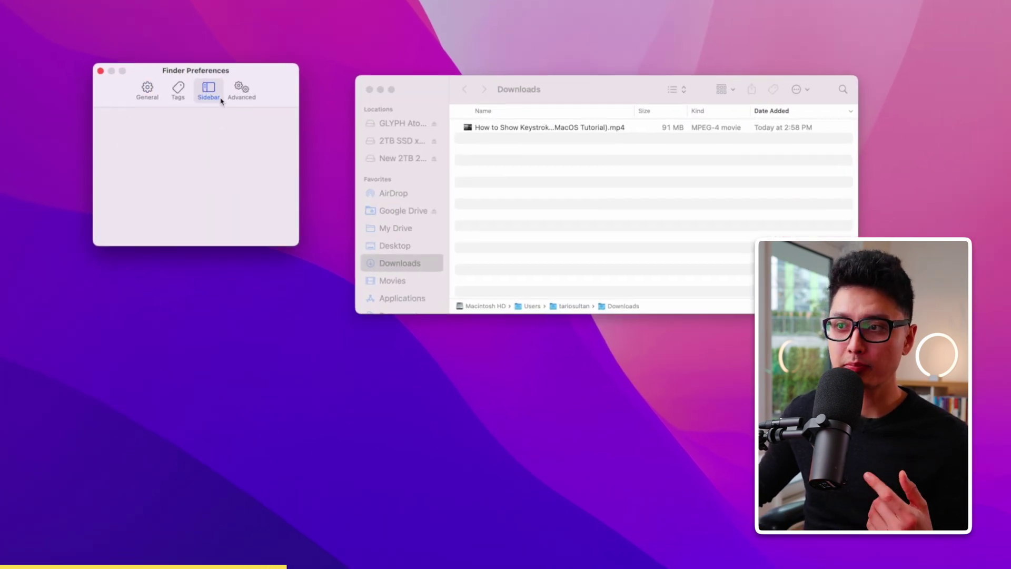
left_click(477, 313)
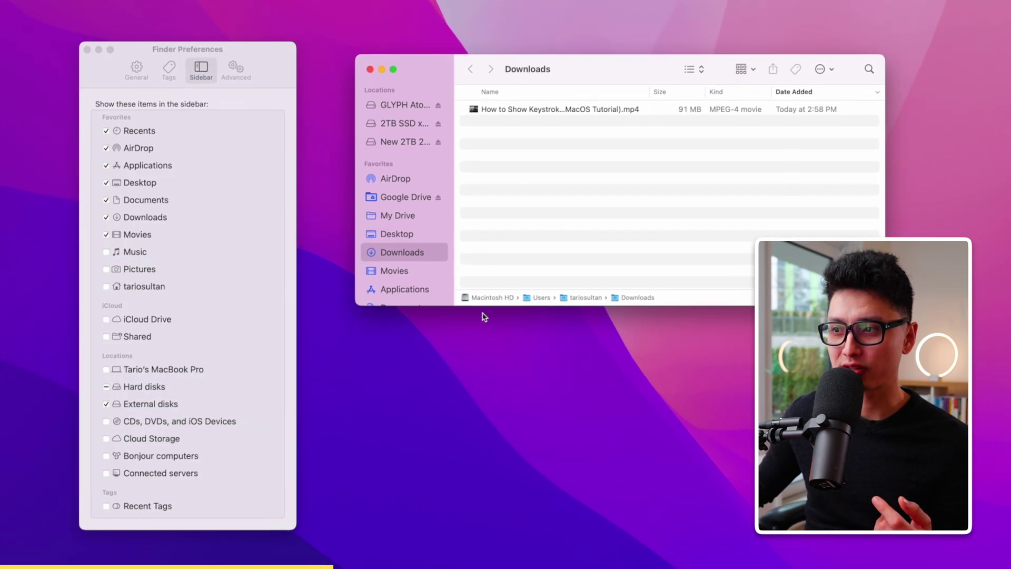
left_click_drag(484, 305, 484, 437)
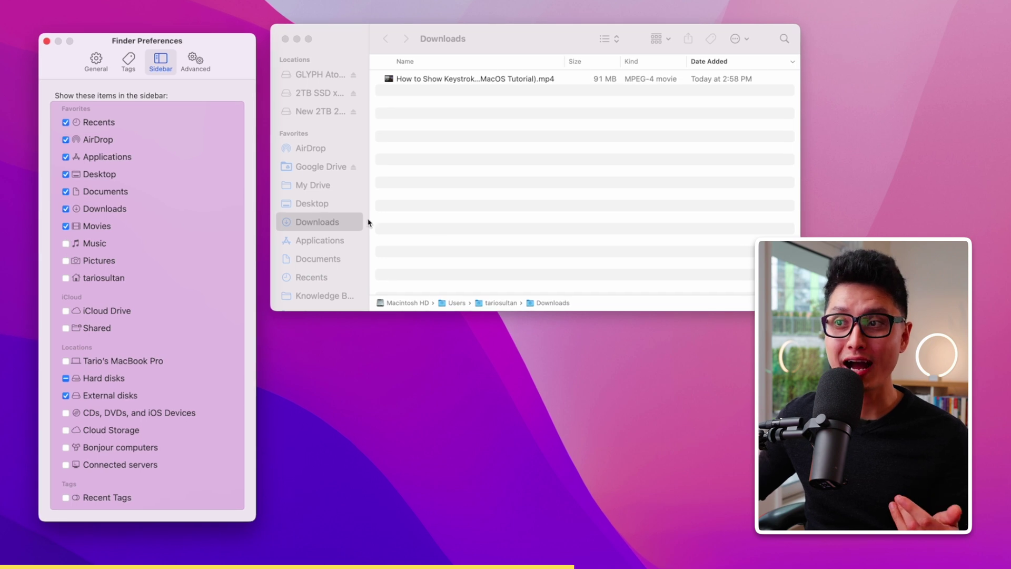
left_click(369, 223)
left_click(151, 68)
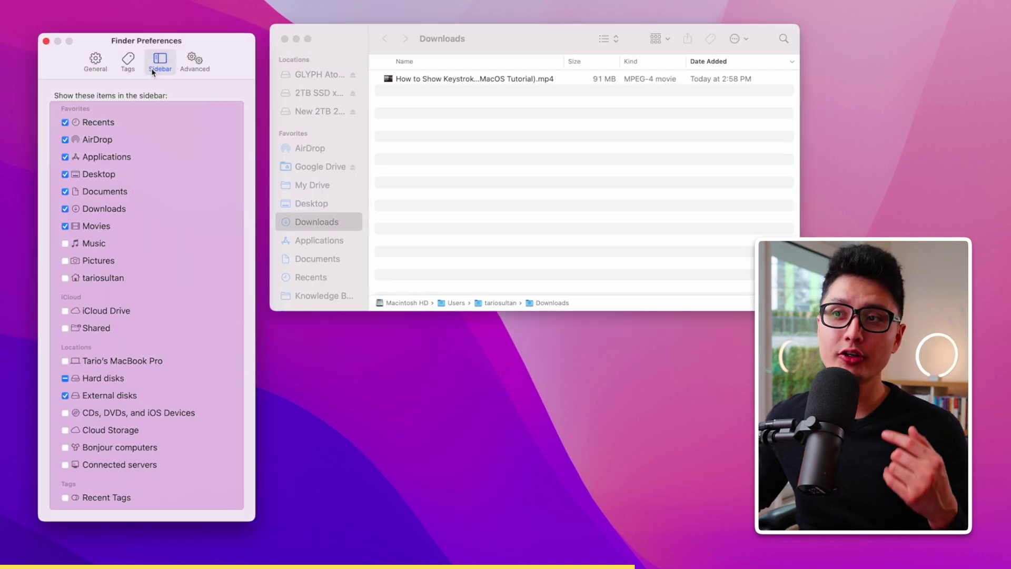
left_click(95, 62)
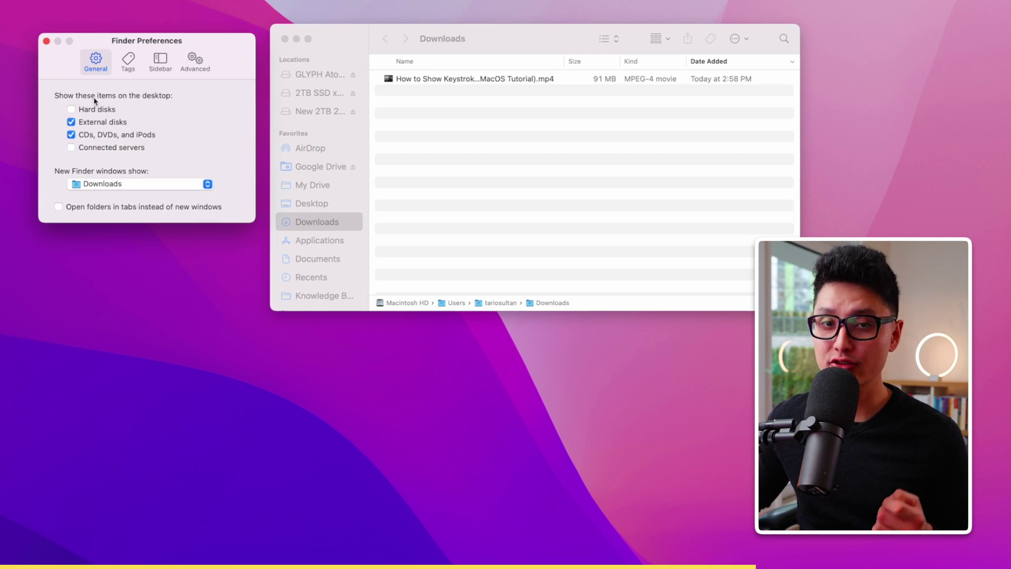
left_click(80, 180)
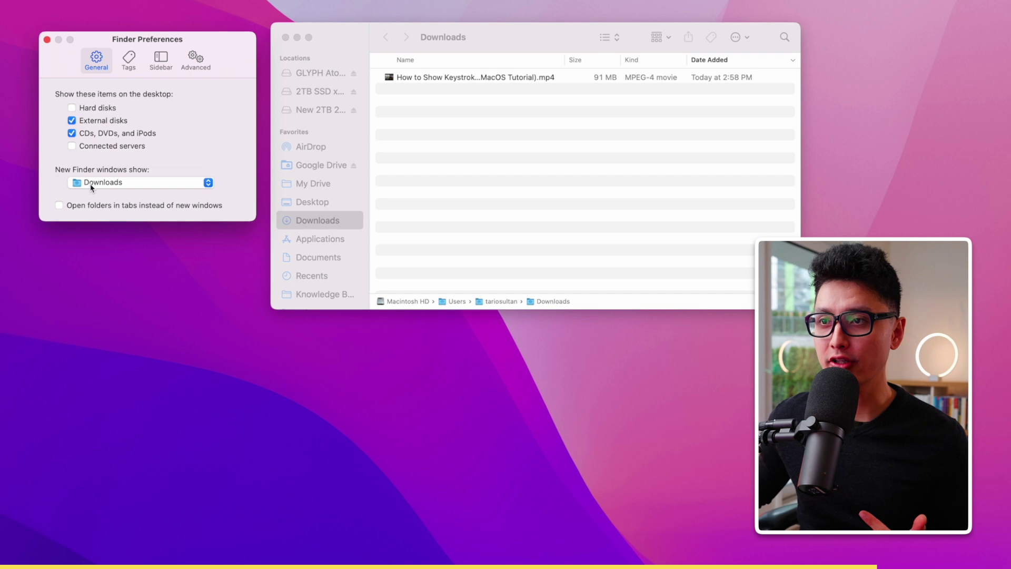
left_click(76, 184)
left_click(230, 164)
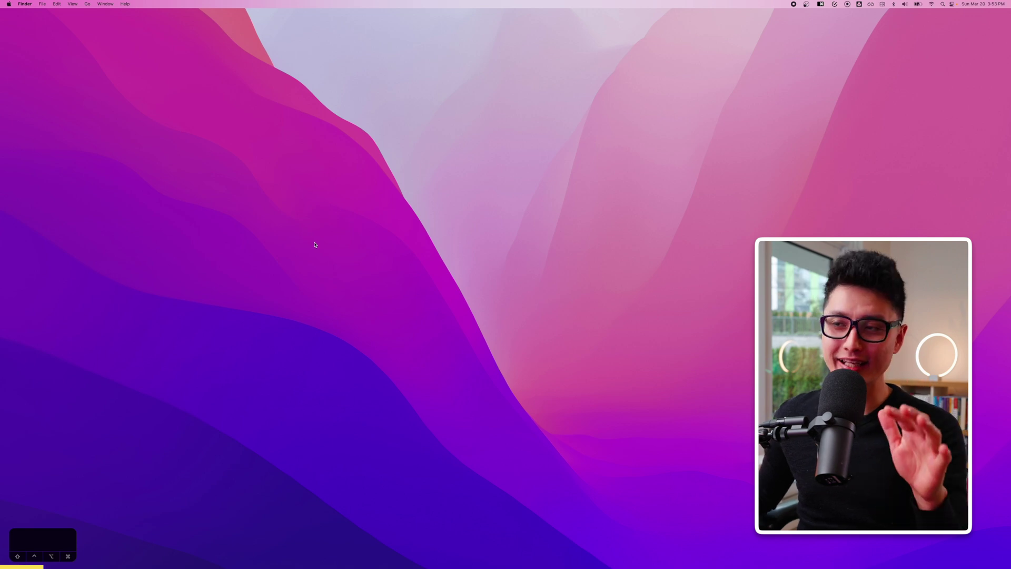
Step: Launch Stickies from Spotlight and close the browser window
key("super+space")
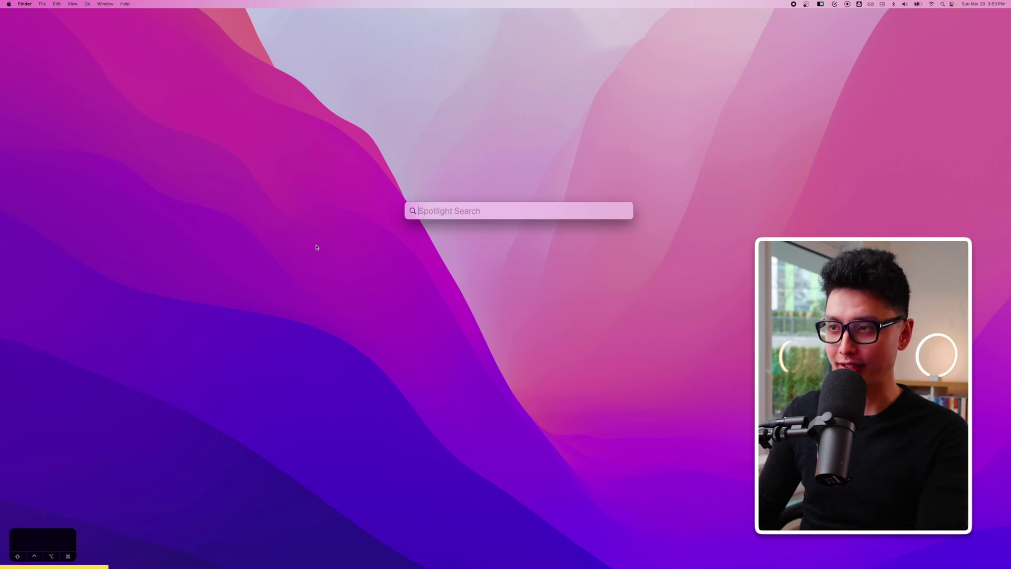
key("Escape")
key("super+space")
type("s")
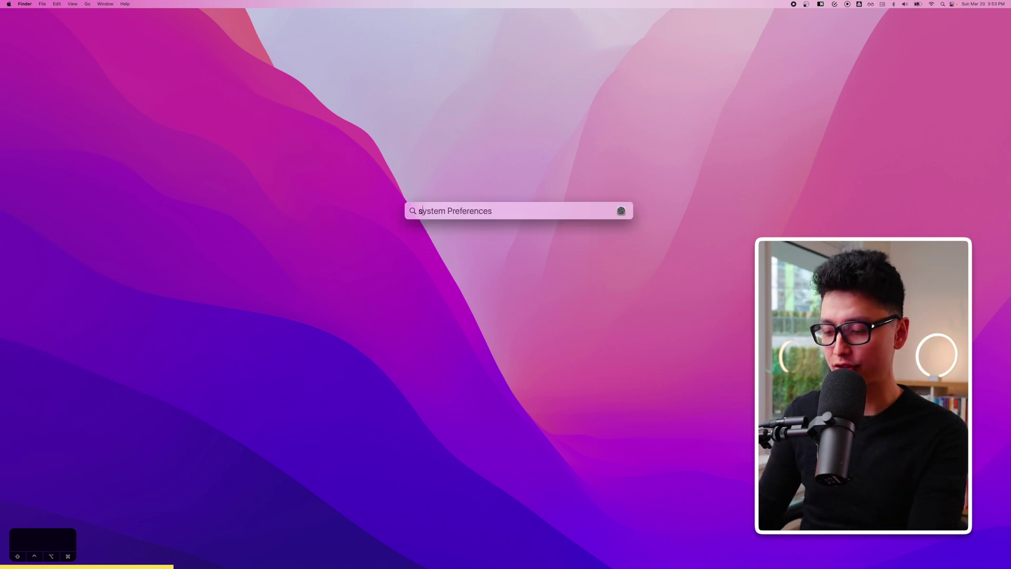
key("Return")
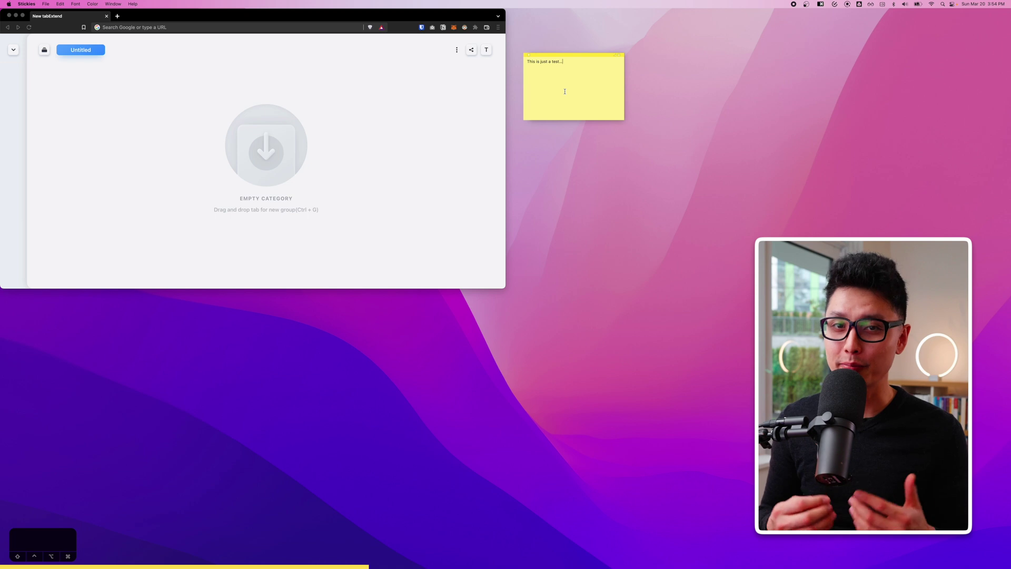
left_click(374, 108)
key("super+w")
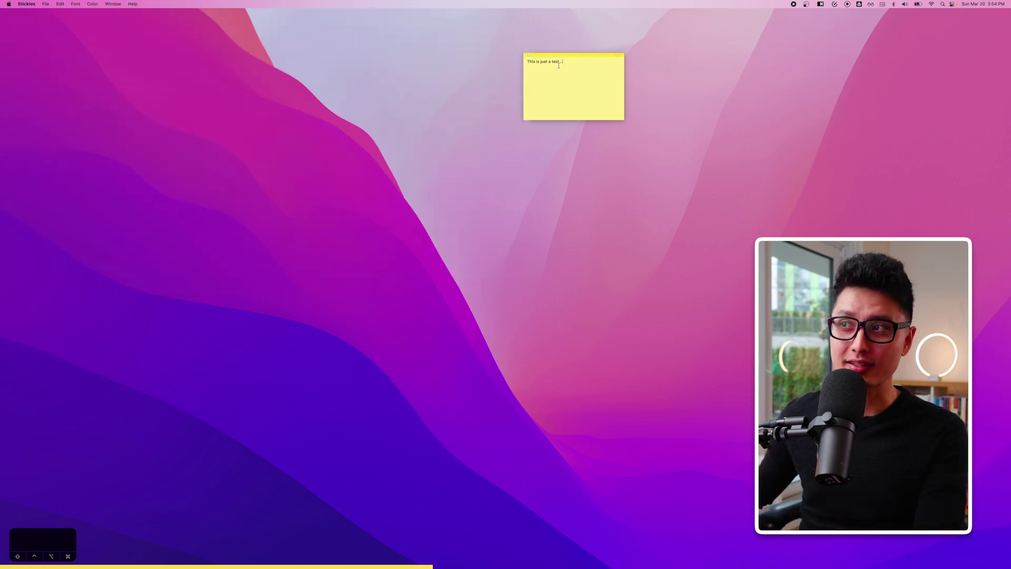
Step: Move the 'This is just a test...' note to the top-left and enlarge its text
left_click_drag(564, 56, 367, 158)
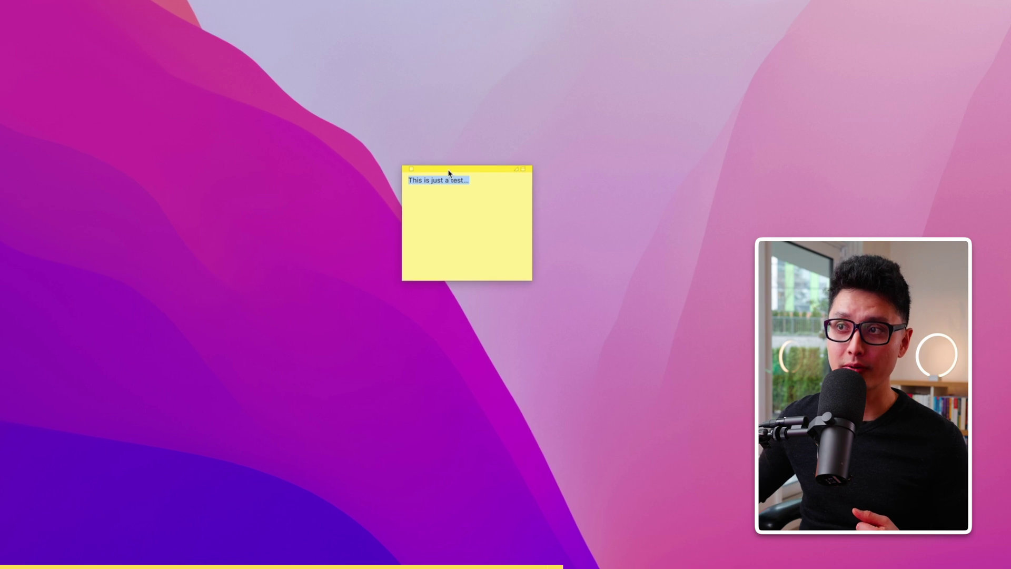
double_click(444, 171)
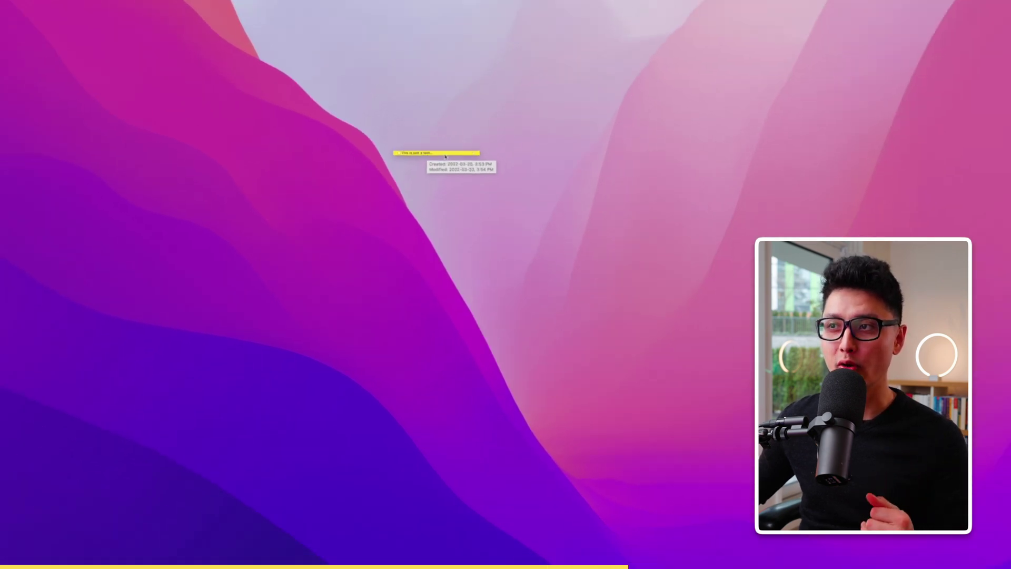
left_click_drag(473, 169, 495, 94)
left_click_drag(416, 113, 200, 96)
double_click(139, 79)
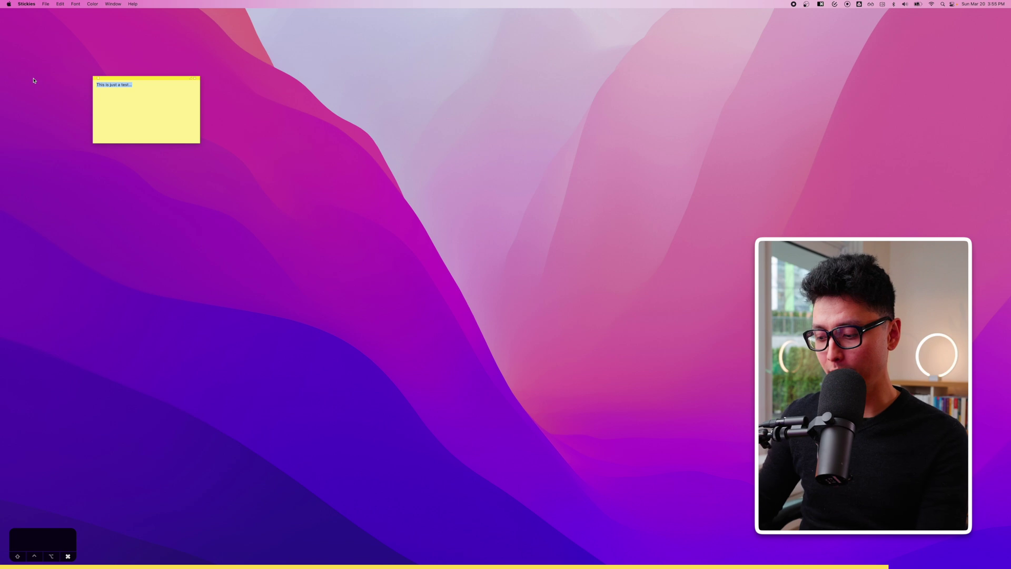
key("super+equal")
key("super+equal")
key("super+equal")
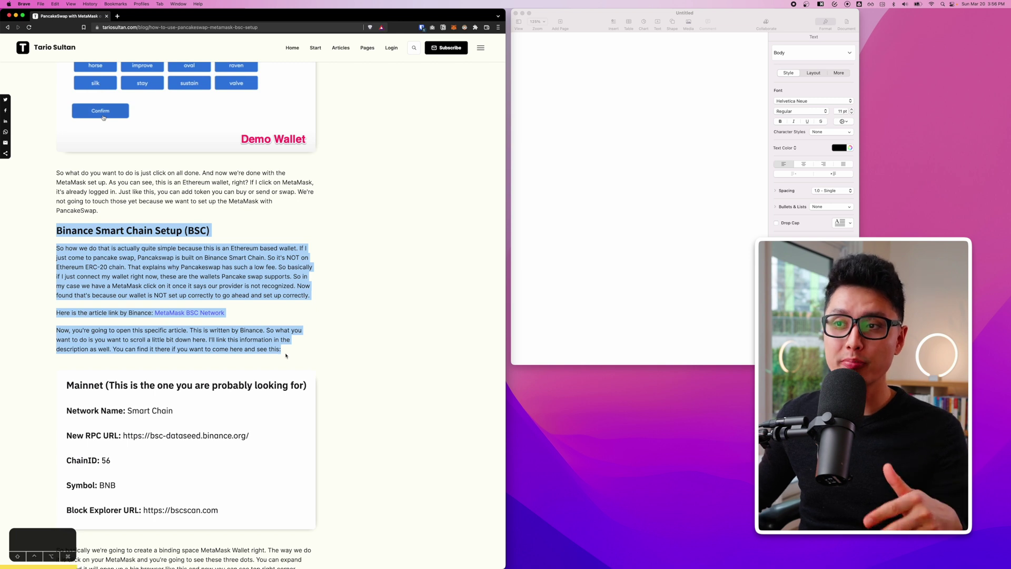
Step: Paste the article's BSC setup section into the blank Pages document, undoing once and re-pasting
left_click_drag(285, 354, 58, 230)
key("super+c")
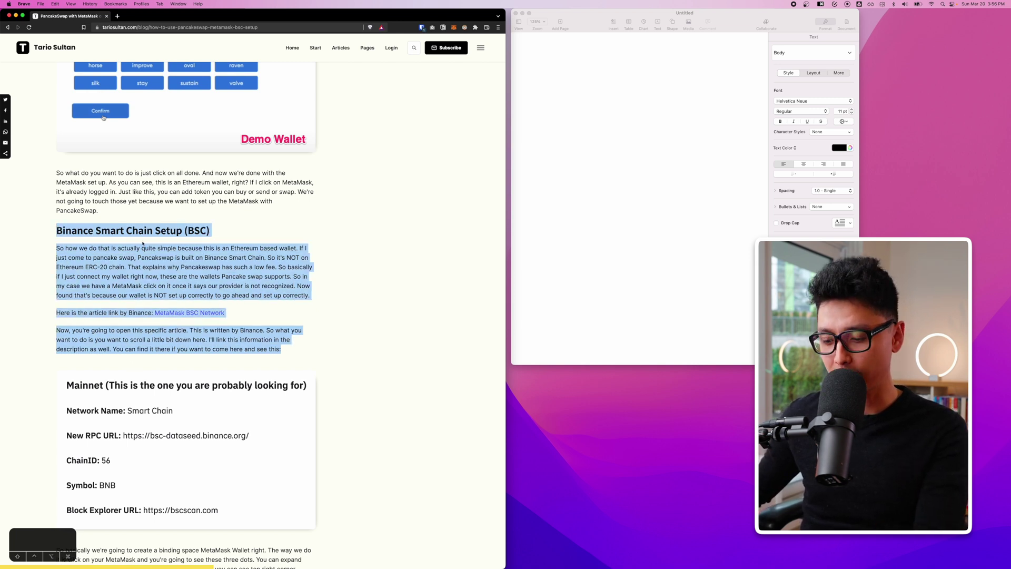
left_click(570, 294)
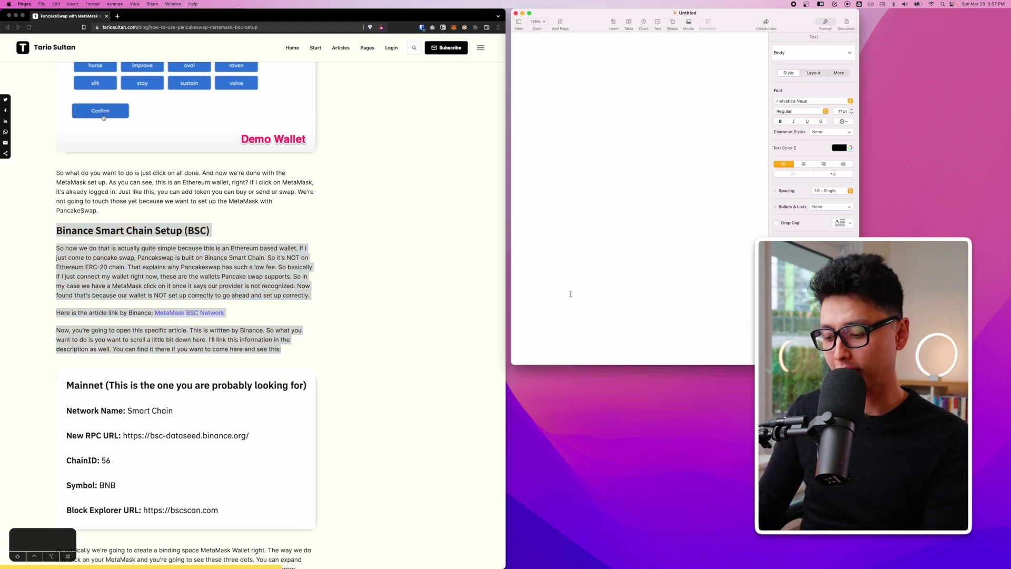
key("super+v")
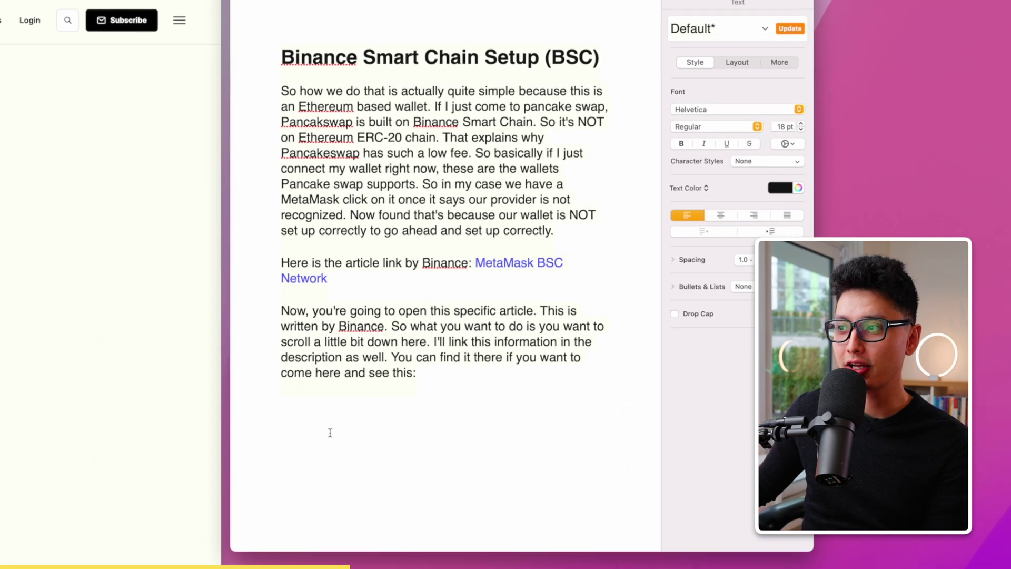
left_click_drag(604, 294, 531, 152)
left_click_drag(248, 198, 248, 72)
key("super+c")
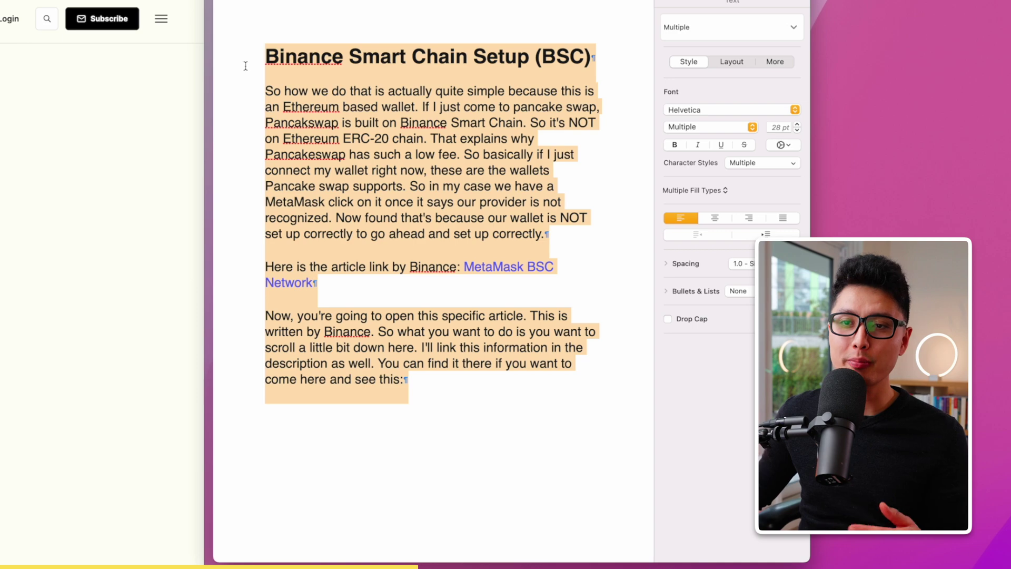
left_click(413, 411)
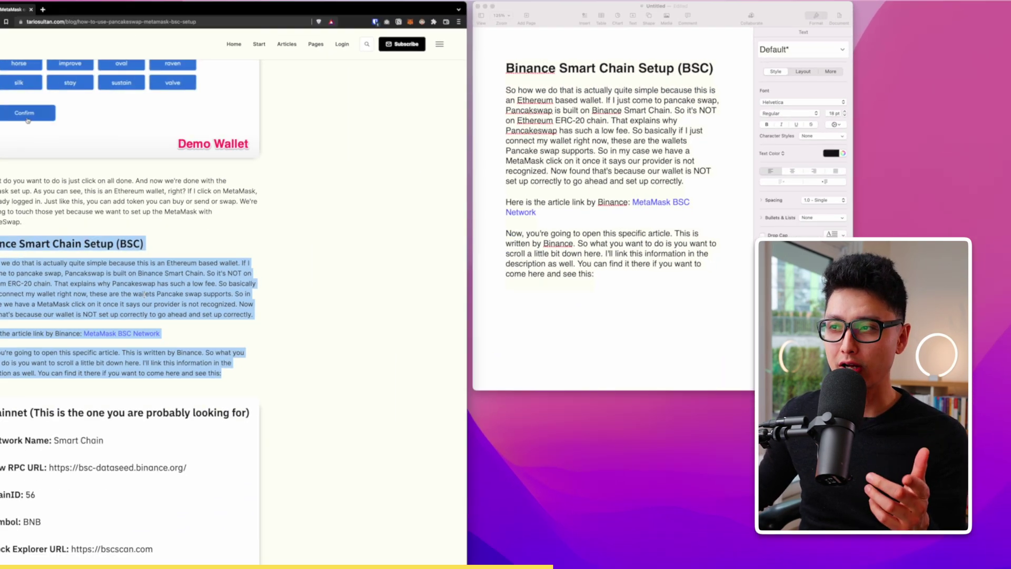
key("super+z")
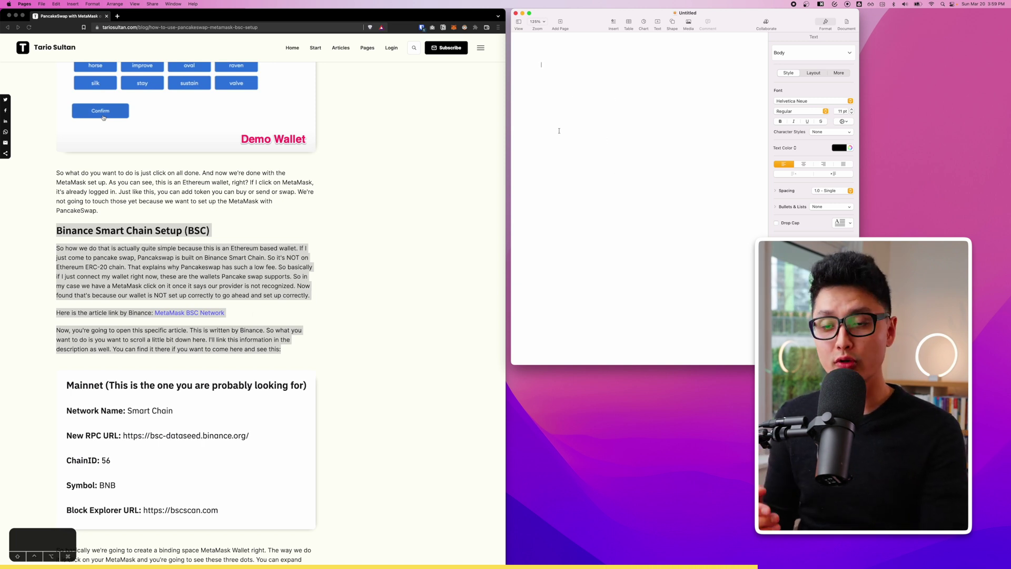
key("super+v")
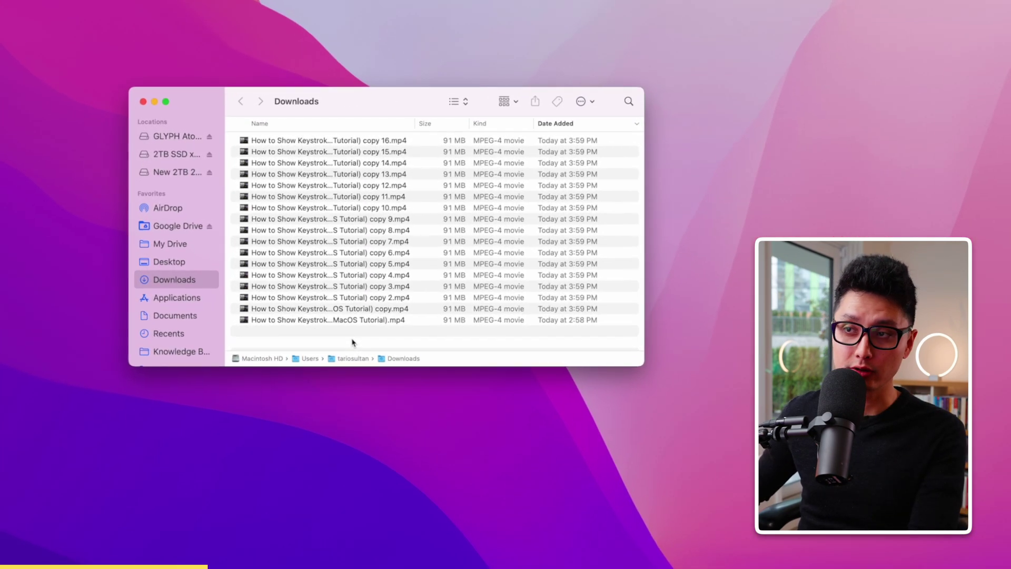
Step: Select the Downloads videos and apply a find-and-replace rename searching for 'How'
key("super+a")
left_click_drag(368, 348, 321, 134)
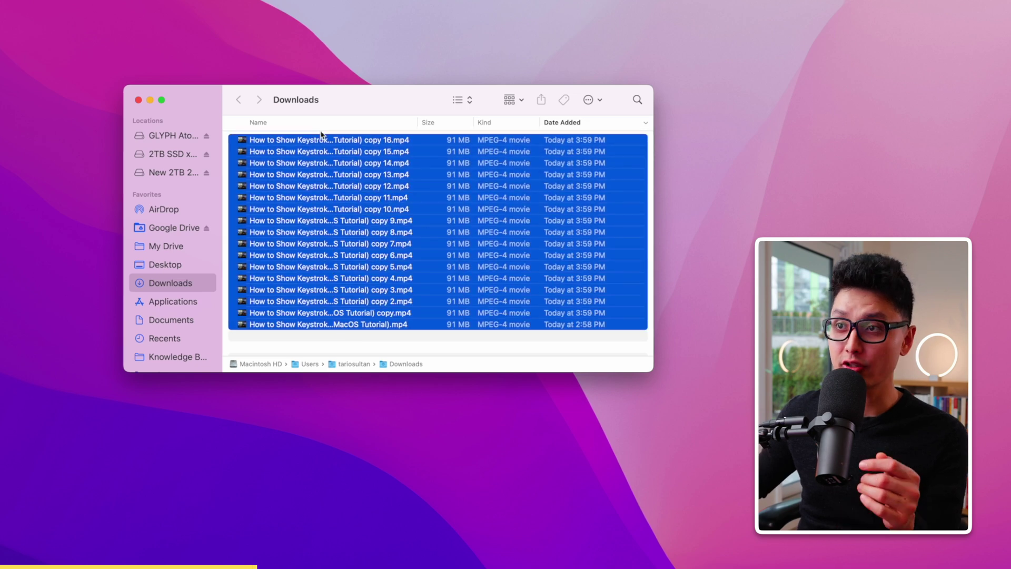
right_click(322, 178)
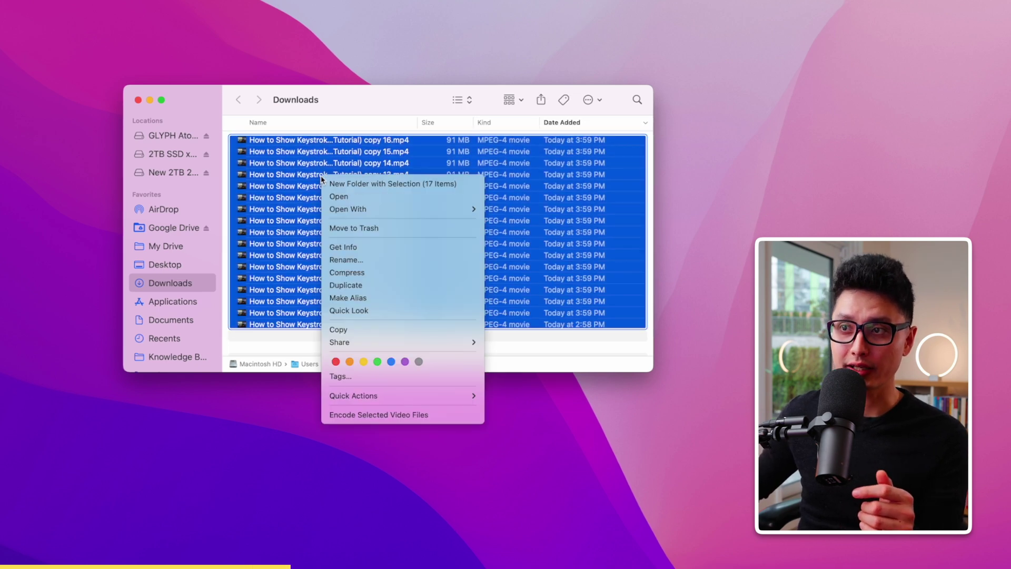
left_click(356, 260)
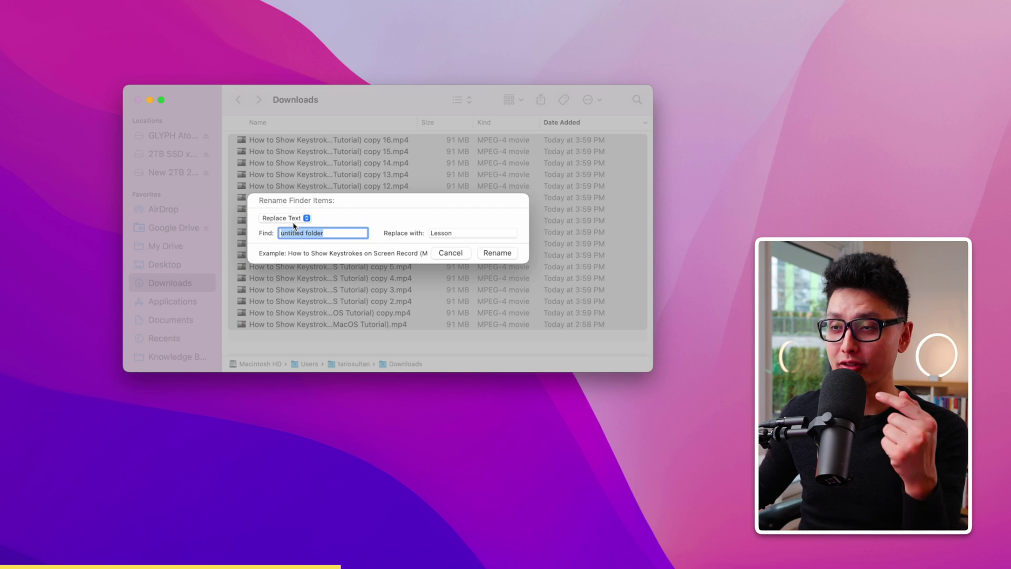
left_click(302, 234)
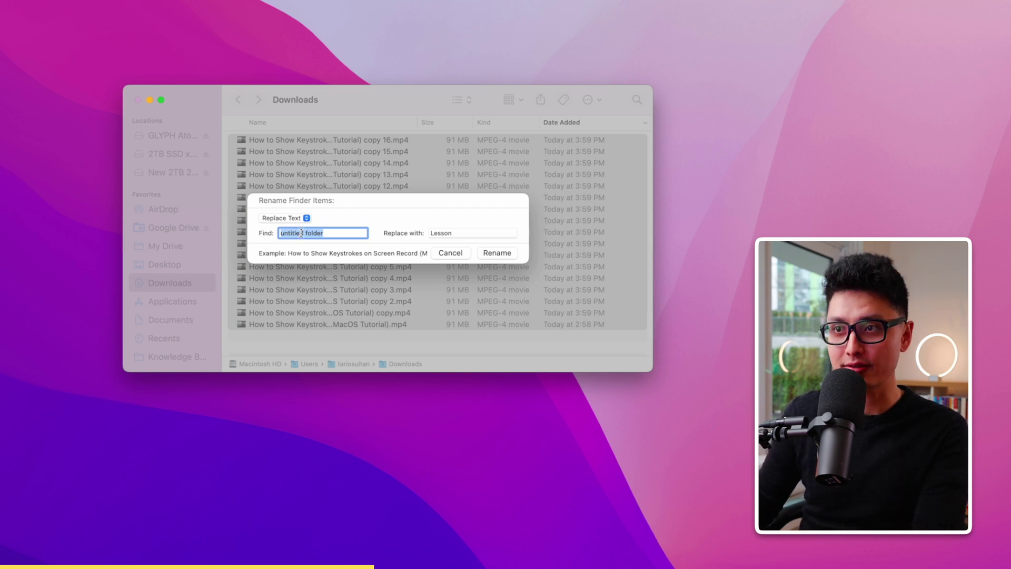
type("How")
key("Tab")
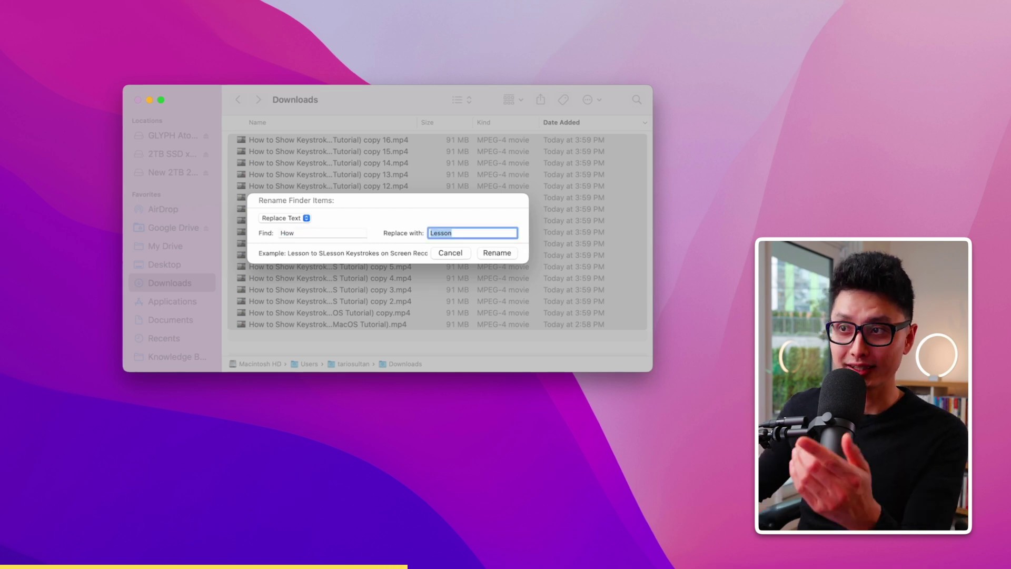
left_click(504, 258)
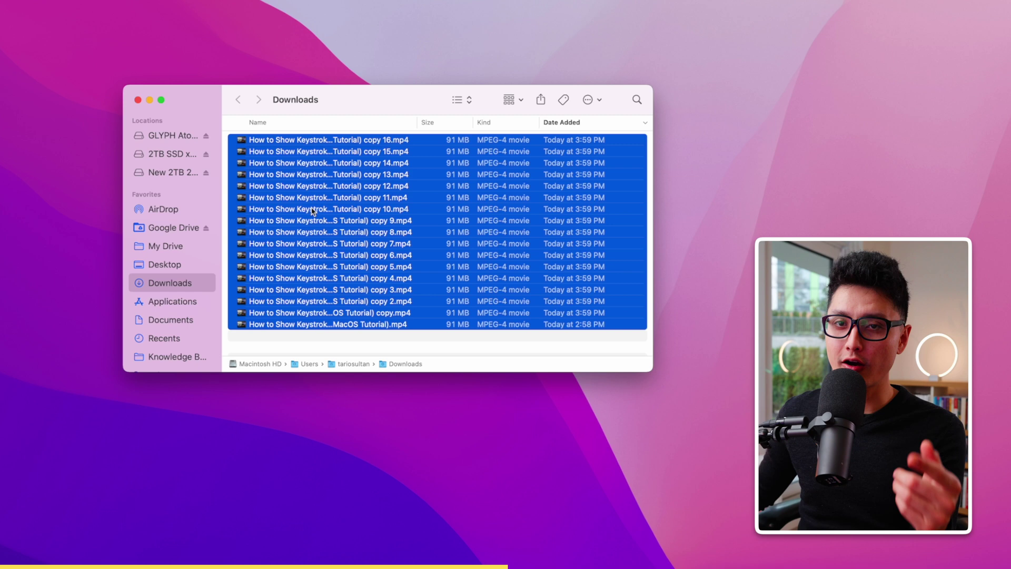
Step: Batch-rename the videos to add '[1080p]' before each name, then delete the sixteen copies
right_click(319, 222)
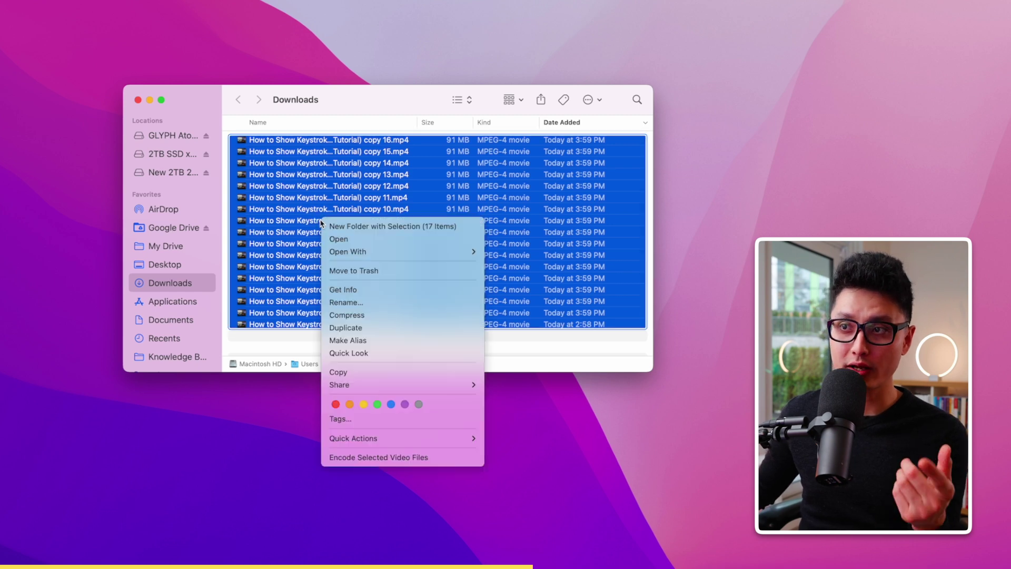
left_click(361, 296)
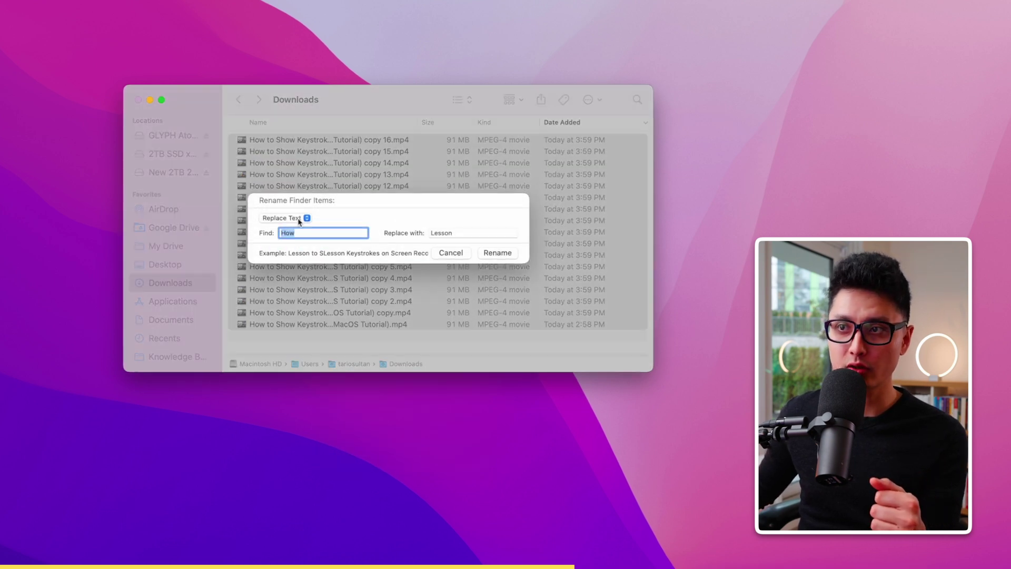
left_click(303, 217)
left_click(284, 232)
left_click(281, 221)
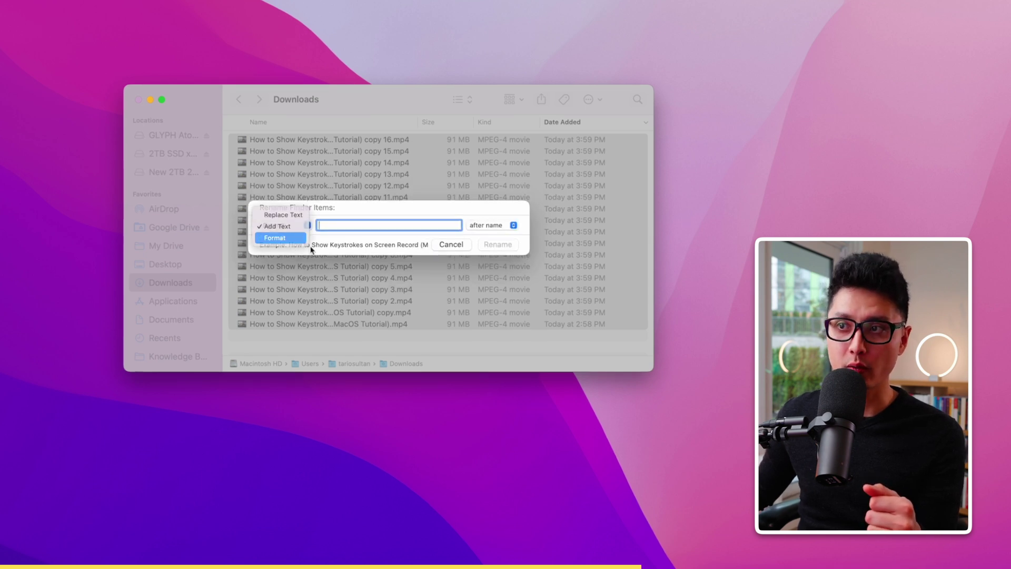
left_click(281, 237)
left_click(275, 213)
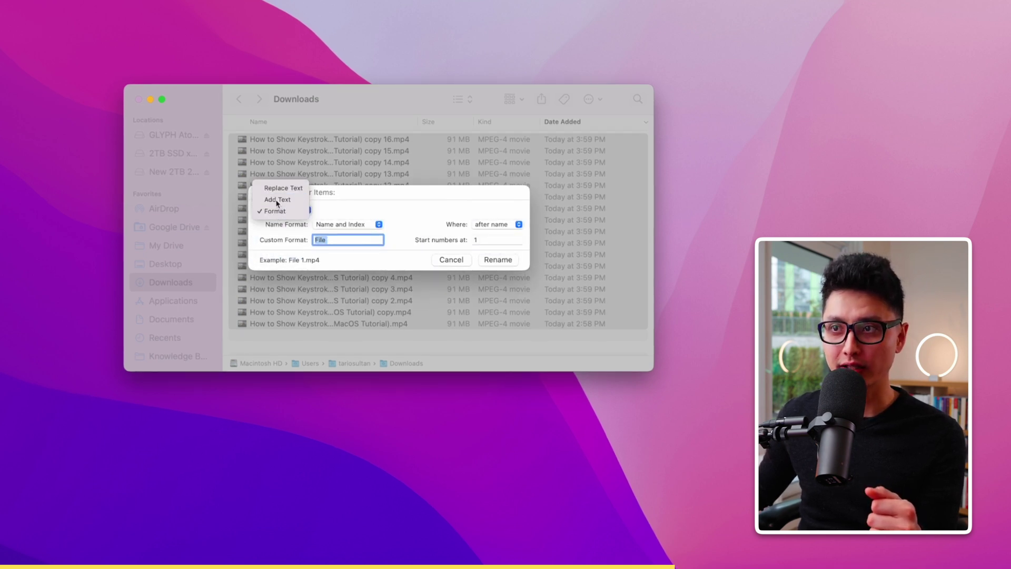
left_click(278, 199)
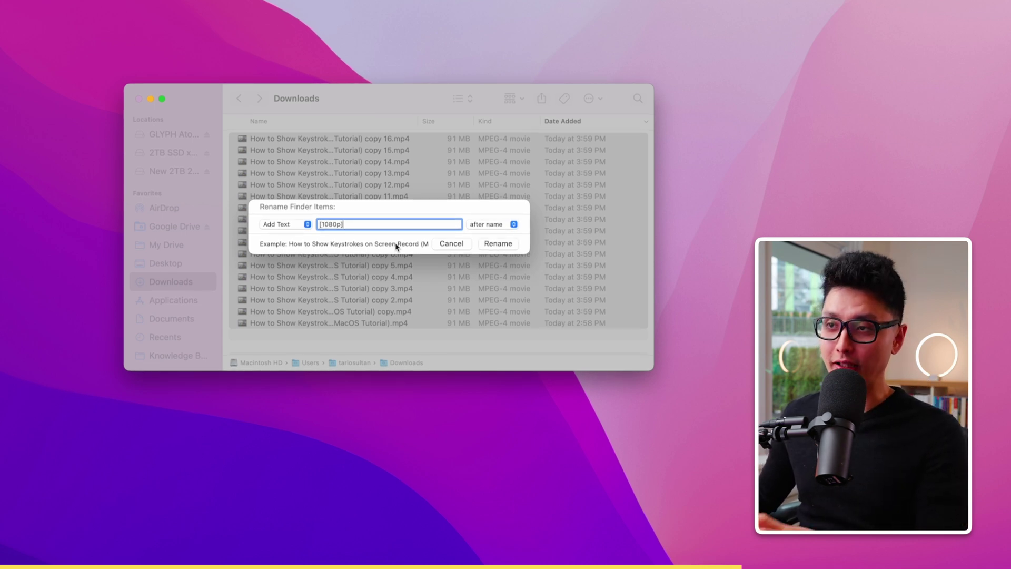
left_click(476, 225)
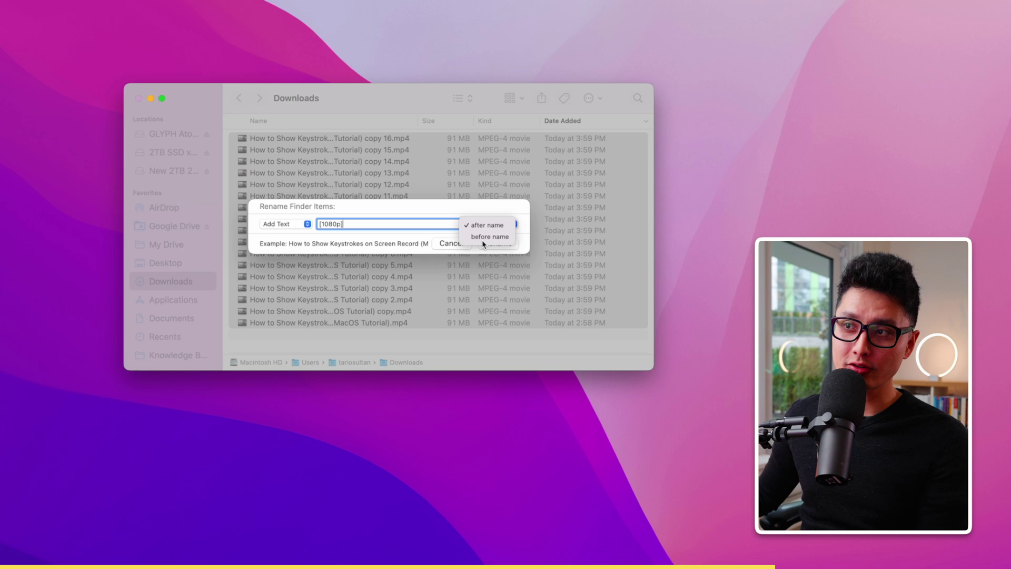
left_click(485, 237)
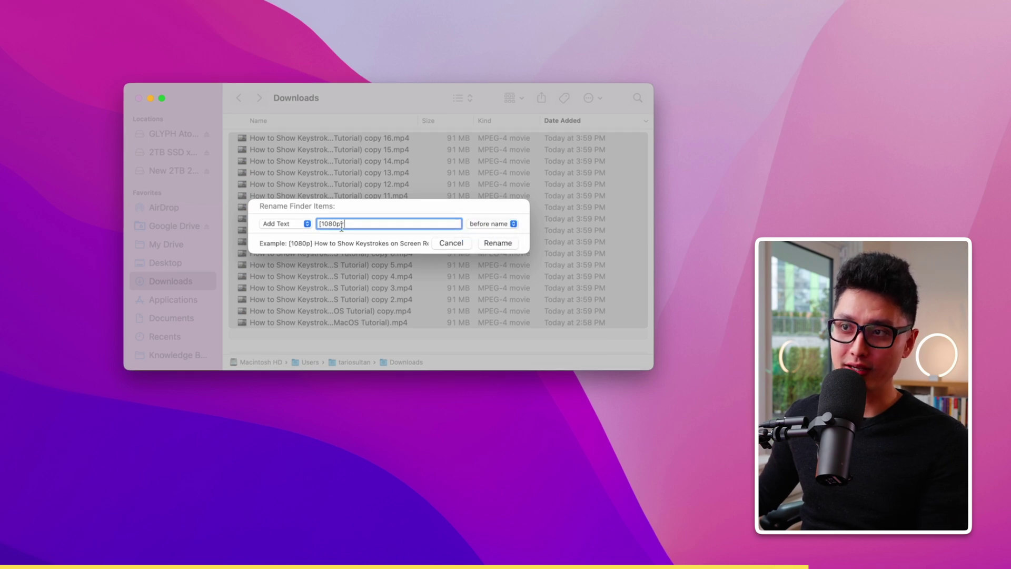
left_click(510, 247)
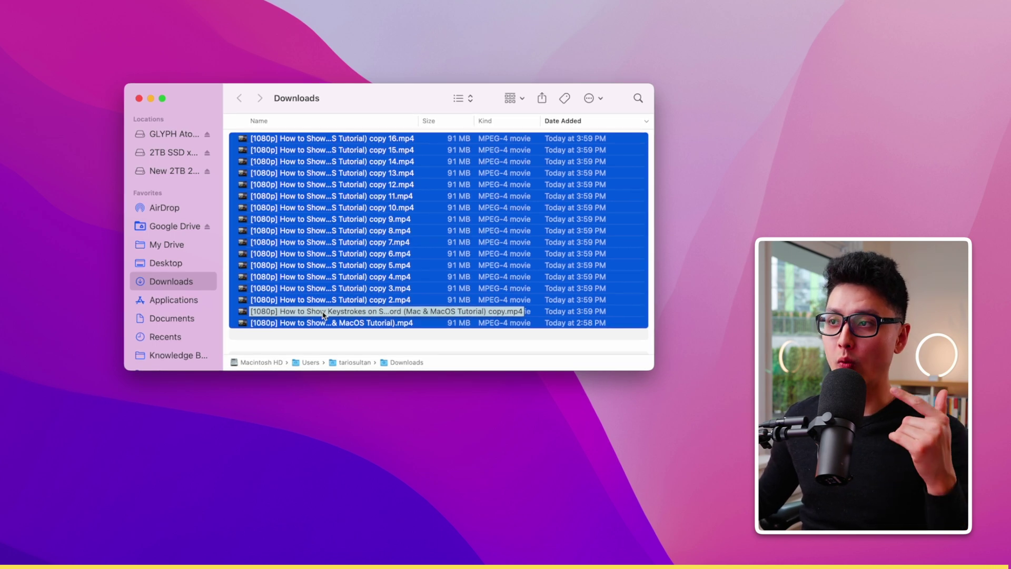
key("super+BackSpace")
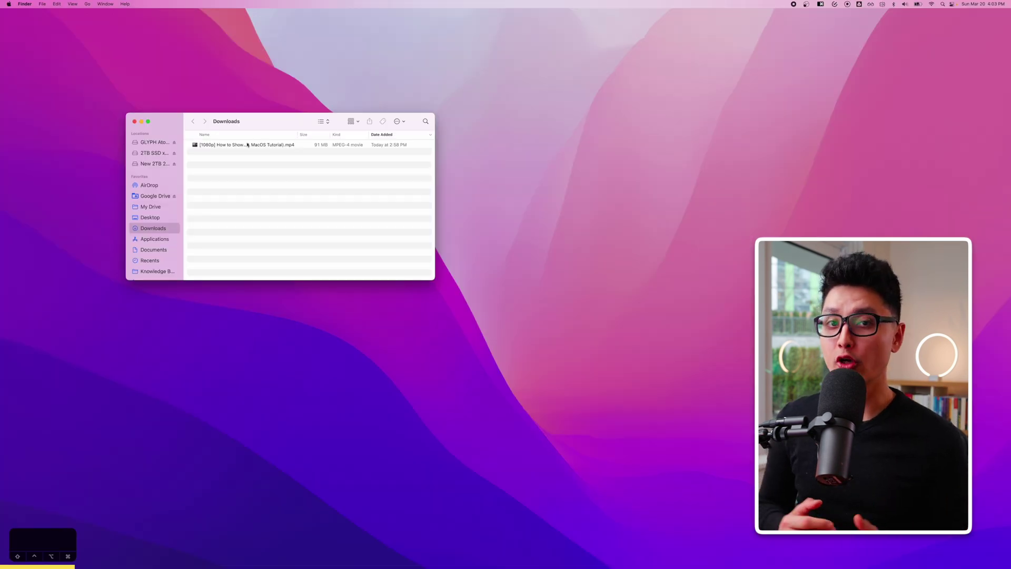
Step: Select the remaining video and turn on the path bar below the Downloads file list
left_click(247, 145)
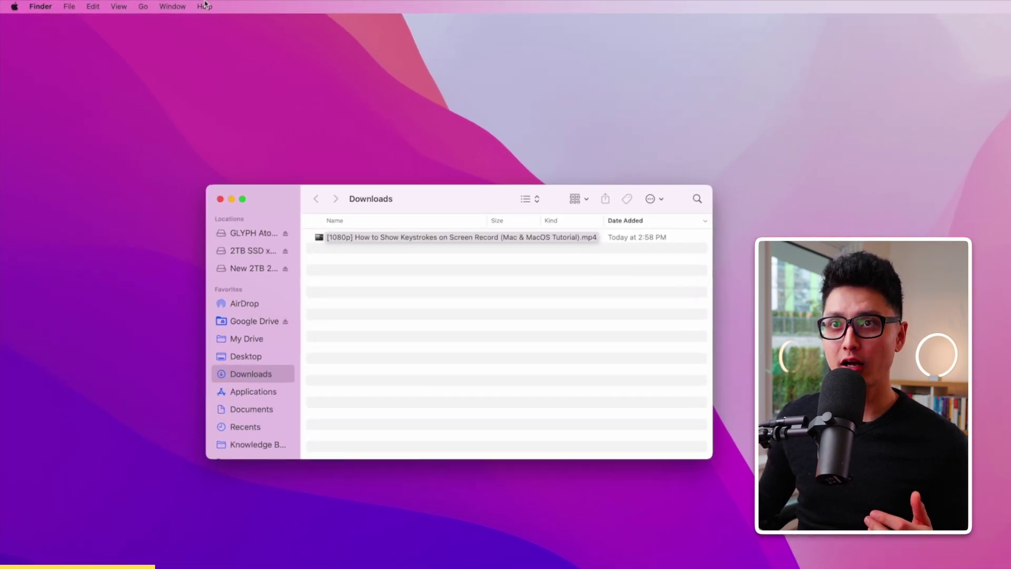
left_click(72, 4)
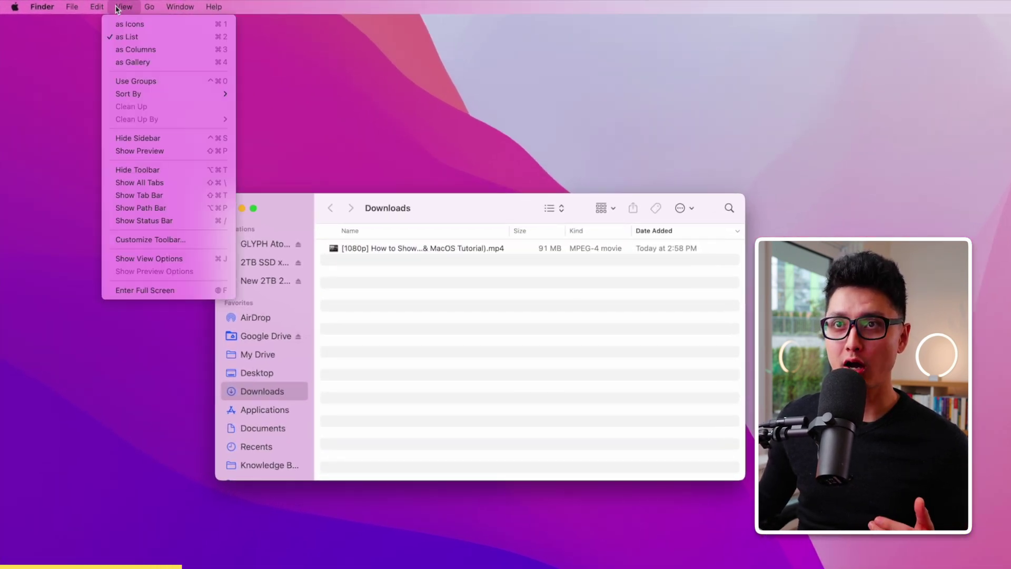
left_click(141, 209)
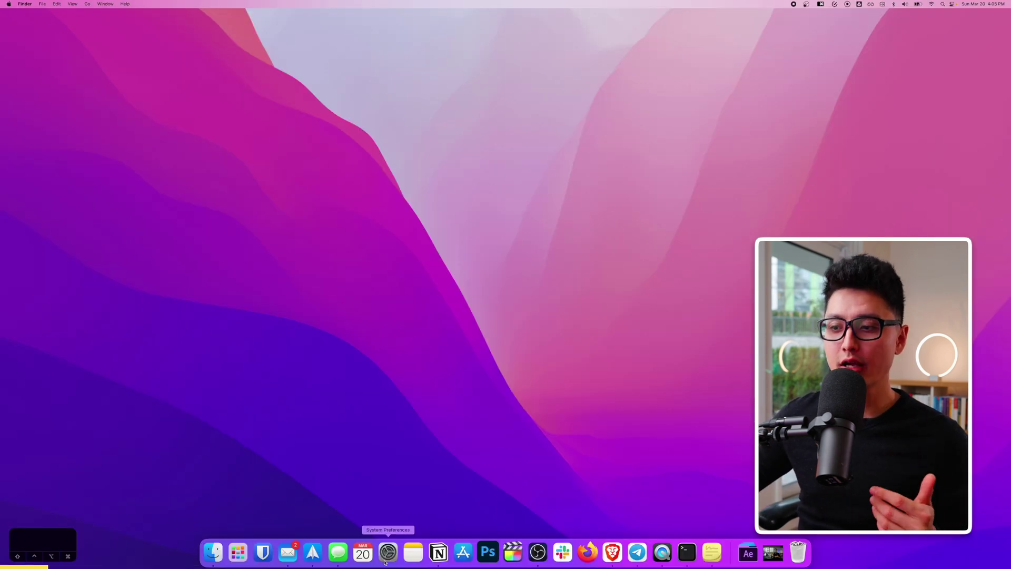
Step: Set the top-left hot corner to Quick Note and keep bottom-right as Put Display to Sleep
left_click(387, 559)
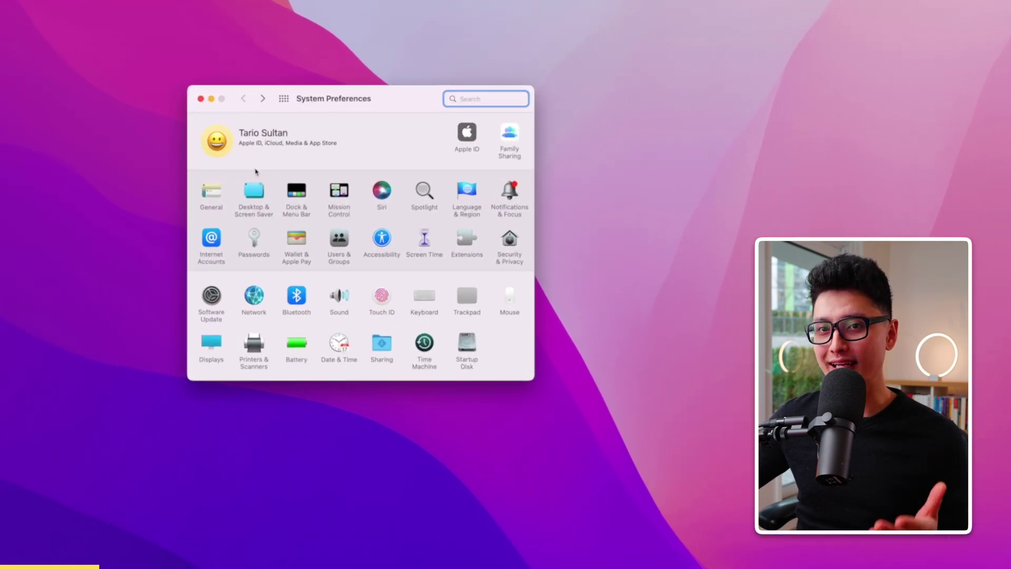
left_click(254, 191)
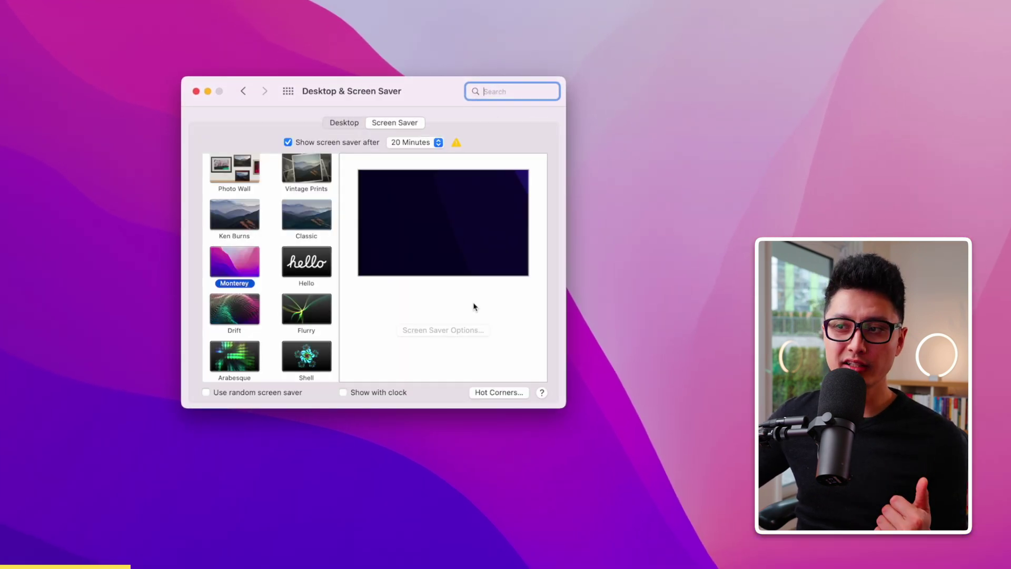
left_click(497, 393)
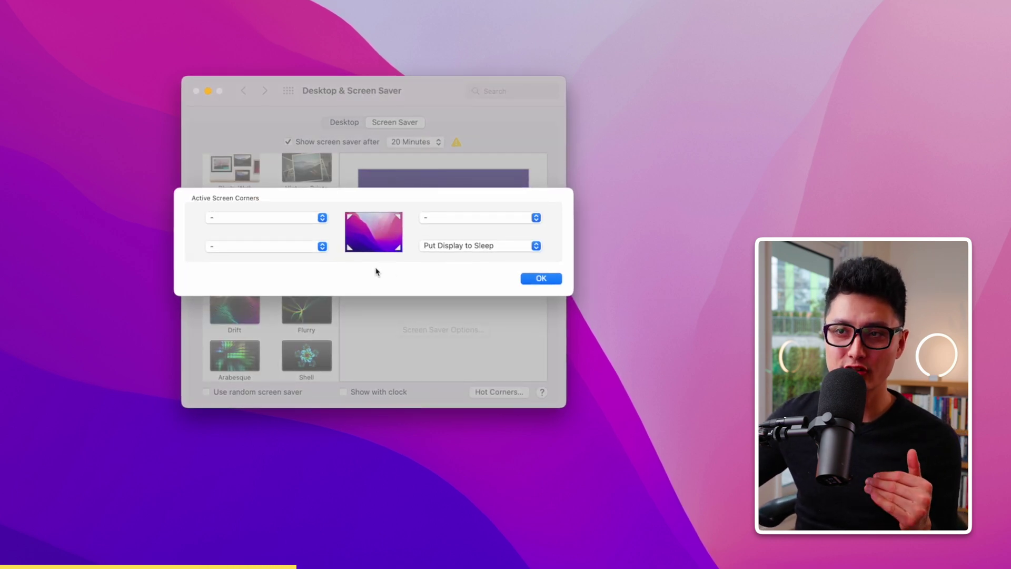
left_click(263, 217)
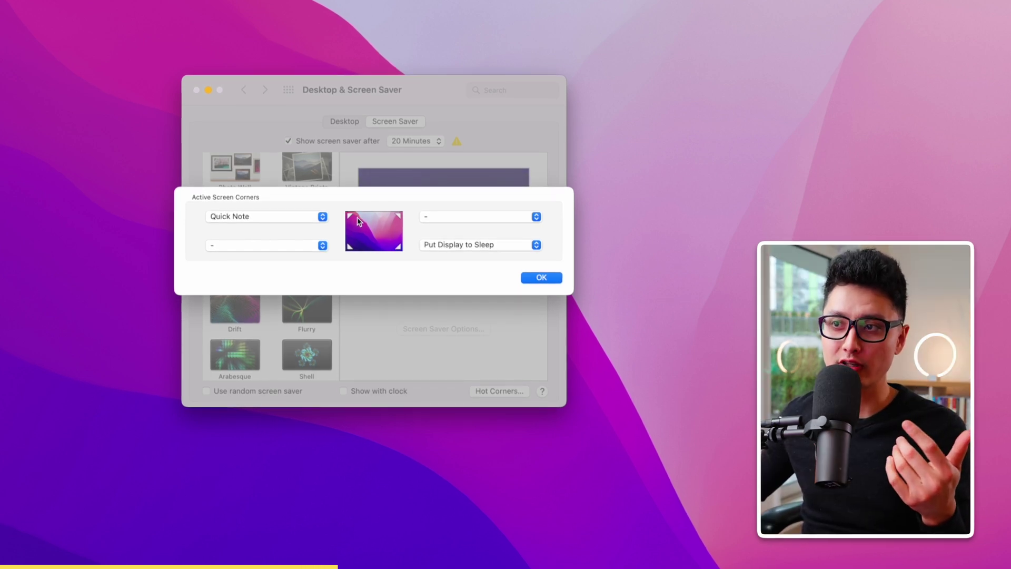
left_click(295, 224)
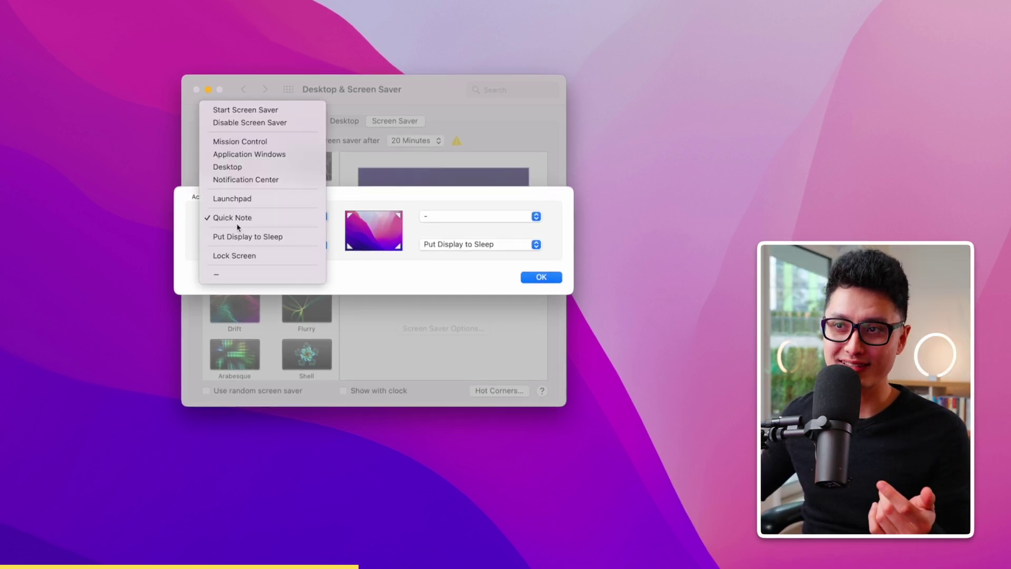
left_click(416, 249)
left_click(448, 246)
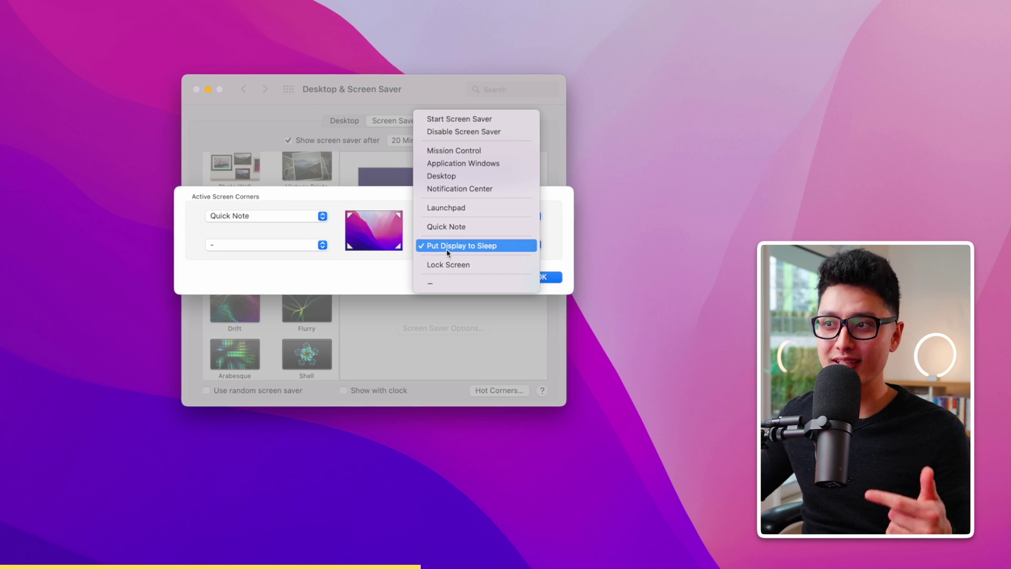
left_click(452, 247)
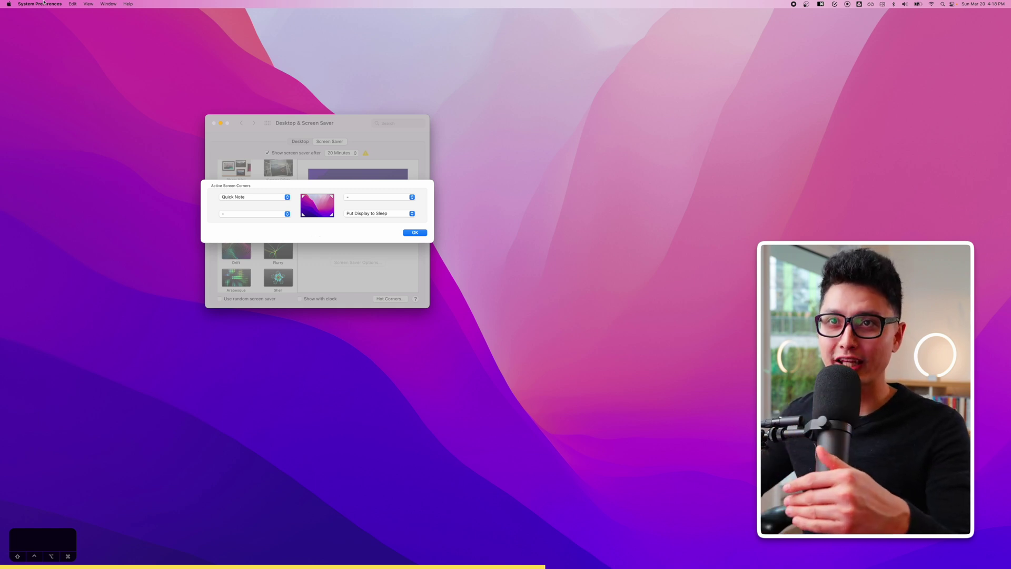
Step: Trigger a Quick Note from the top-left corner and move the new note up and right
left_click(9, 4)
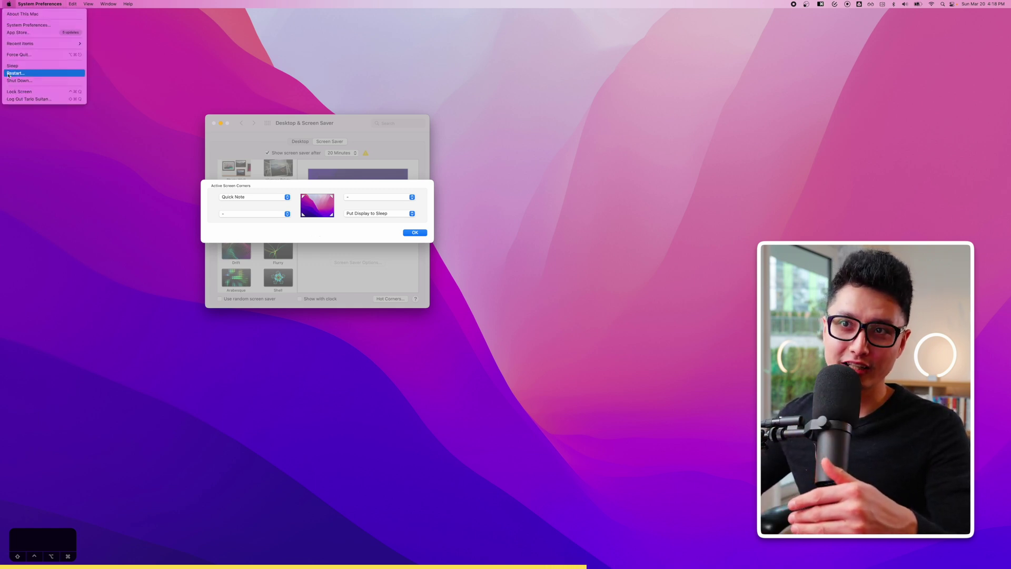
left_click(350, 223)
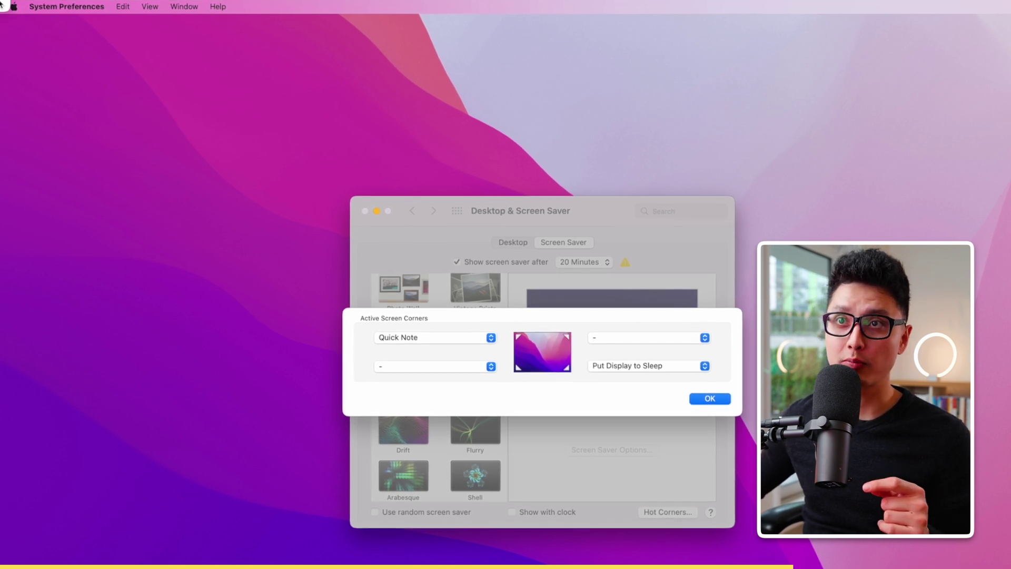
mouse_move(1, 11)
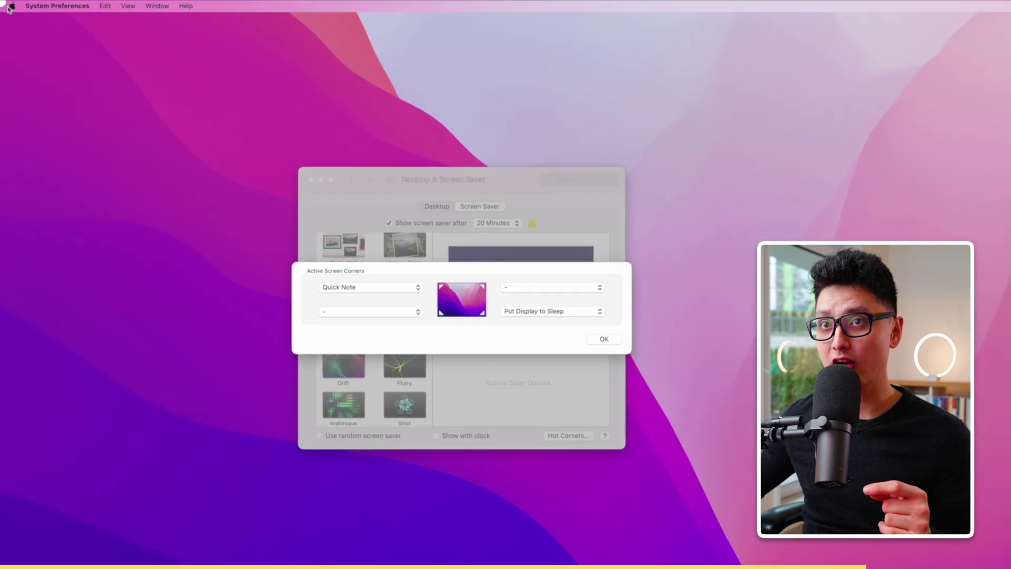
left_click(9, 9)
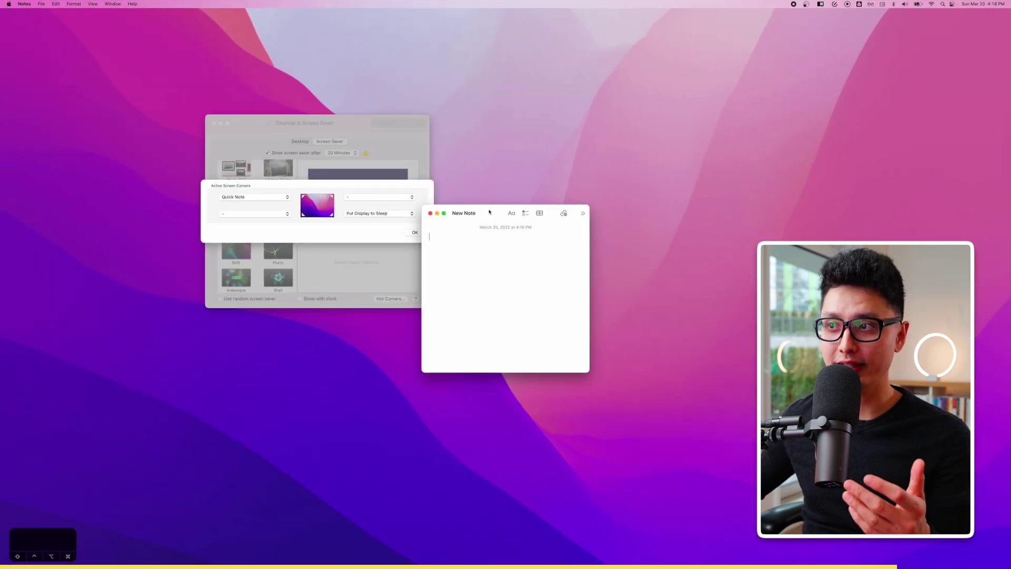
left_click_drag(489, 212, 502, 185)
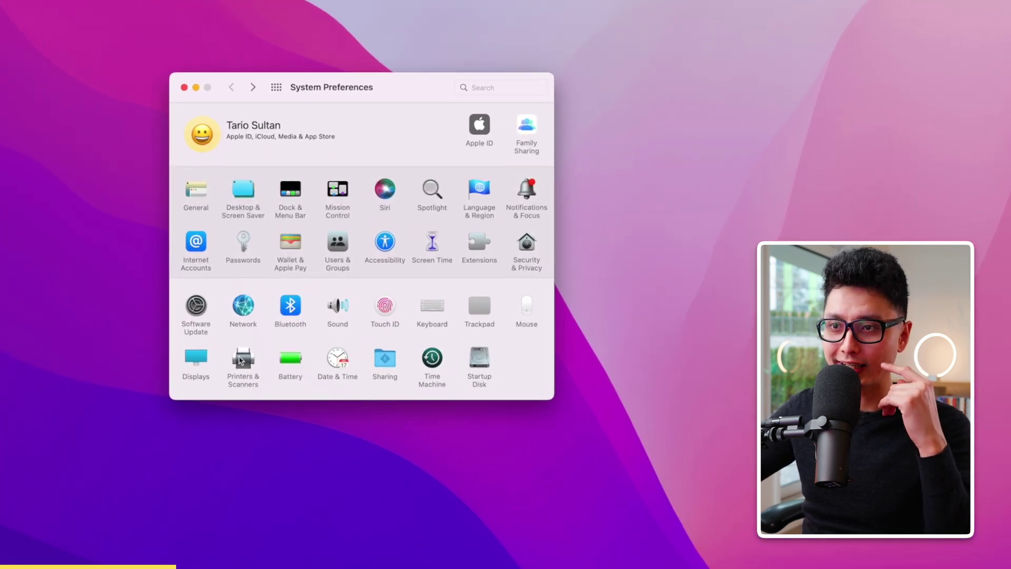
Step: Open the Displays pane and review its Night Shift schedule settings
left_click(205, 360)
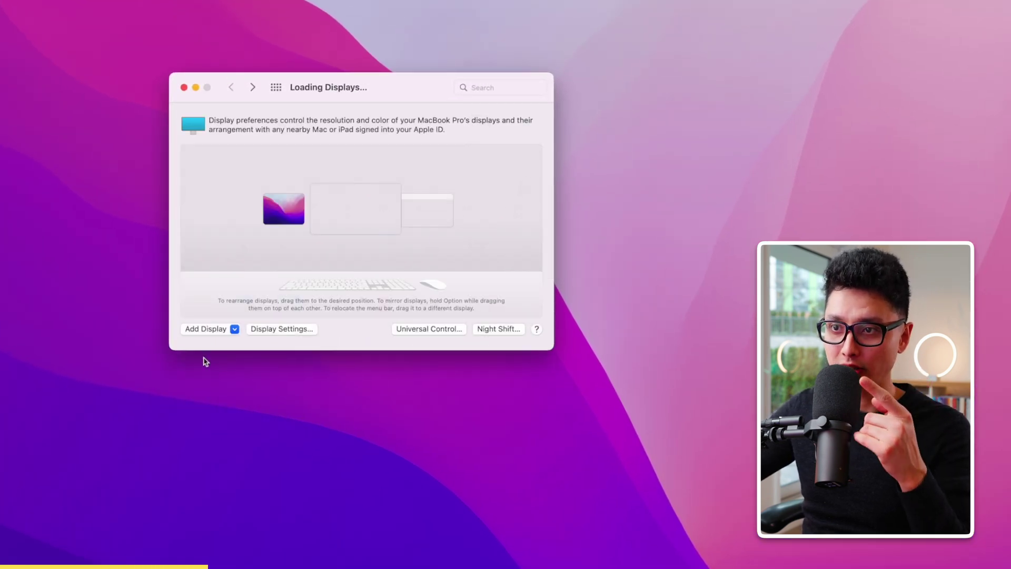
left_click(498, 331)
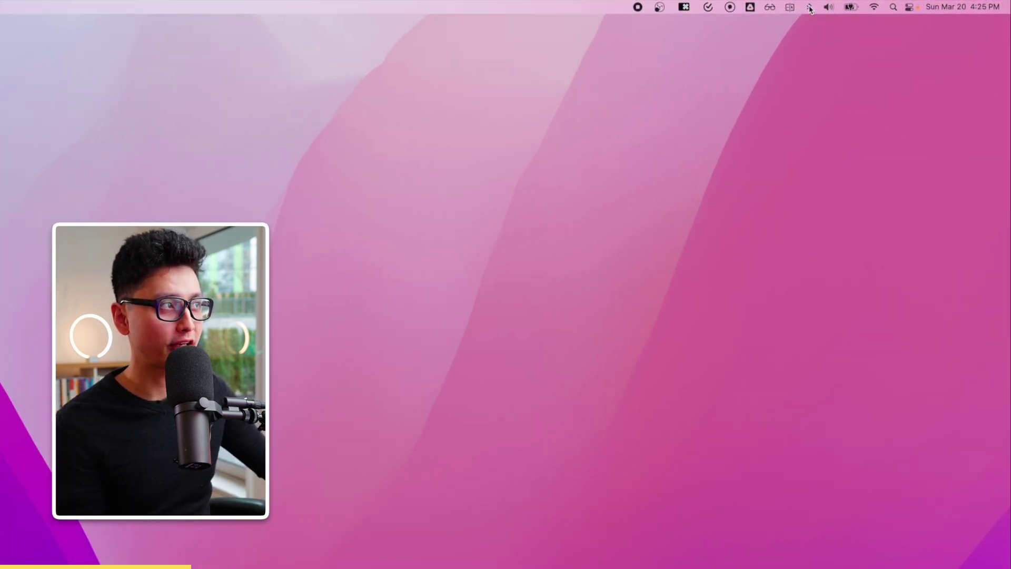
Step: Option-click the Bluetooth menu icon for device details, then open many new Downloads windows with Cmd+N
left_click(893, 4)
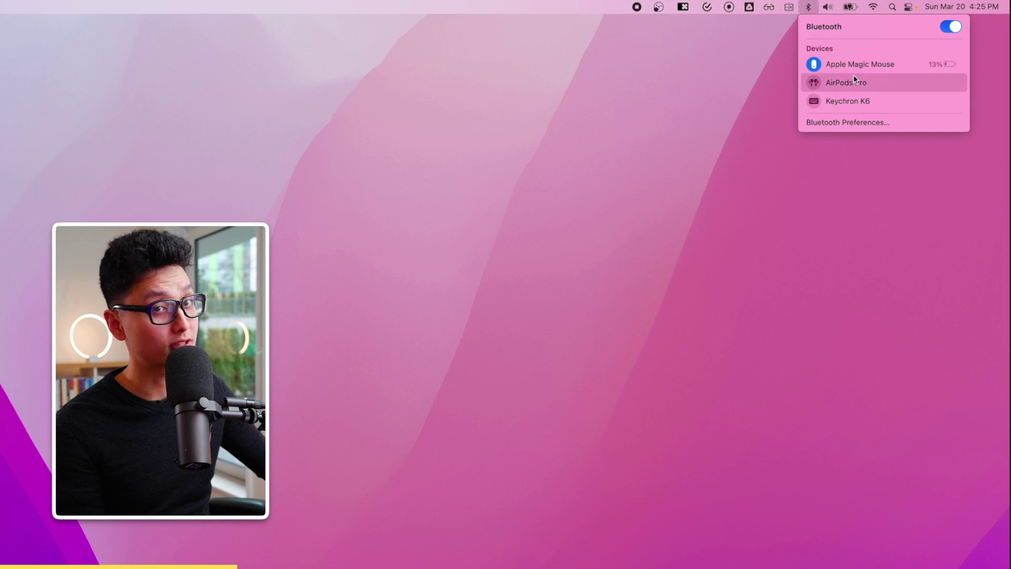
left_click(809, 6)
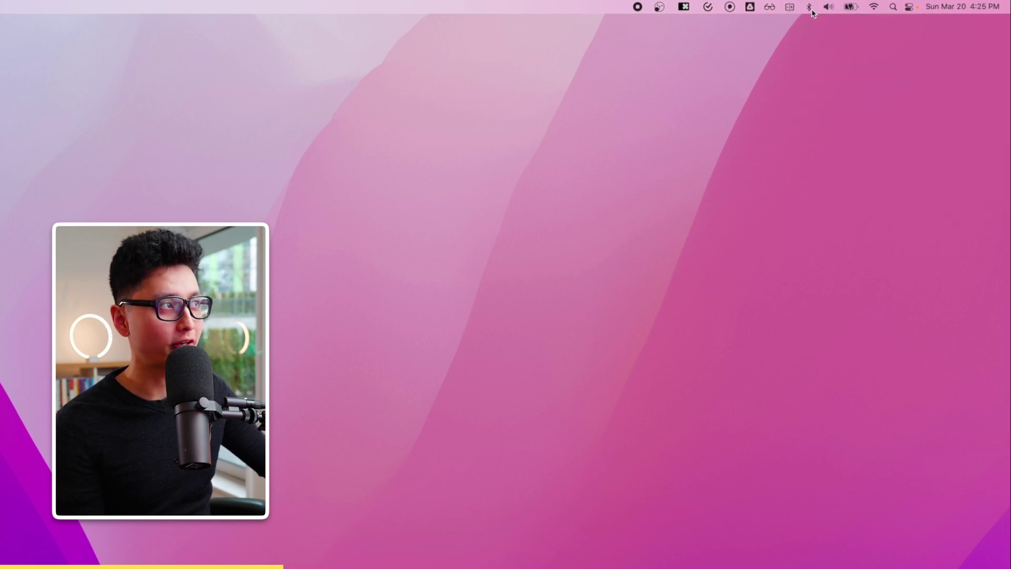
left_click(809, 7, "alt")
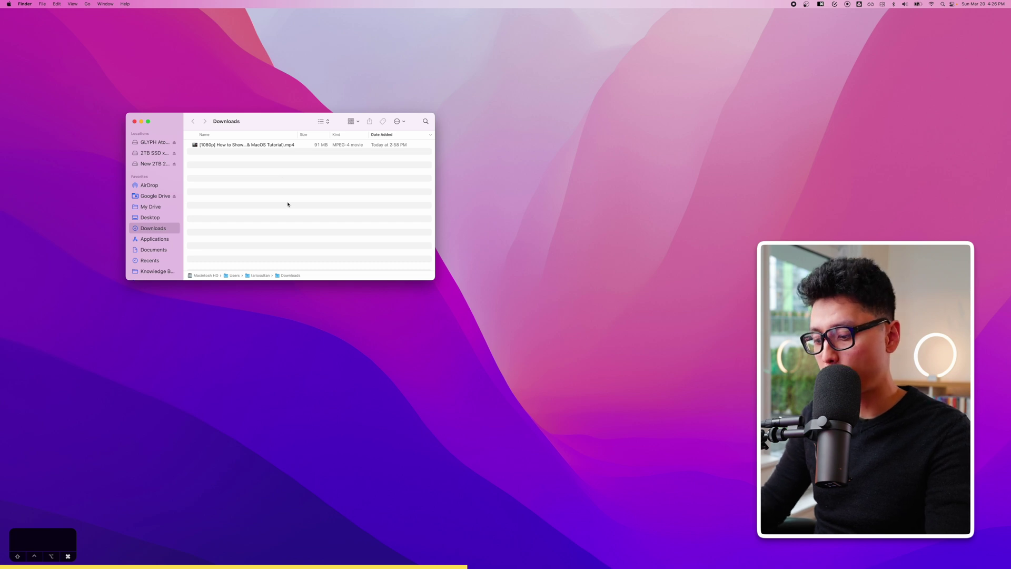
key("super+n")
key("super+n")
key("super+n")
key("super+n")
key("super+n")
key("super+n")
key("super+n")
key("super+n")
key("super+n")
key("super+n")
key("super+n")
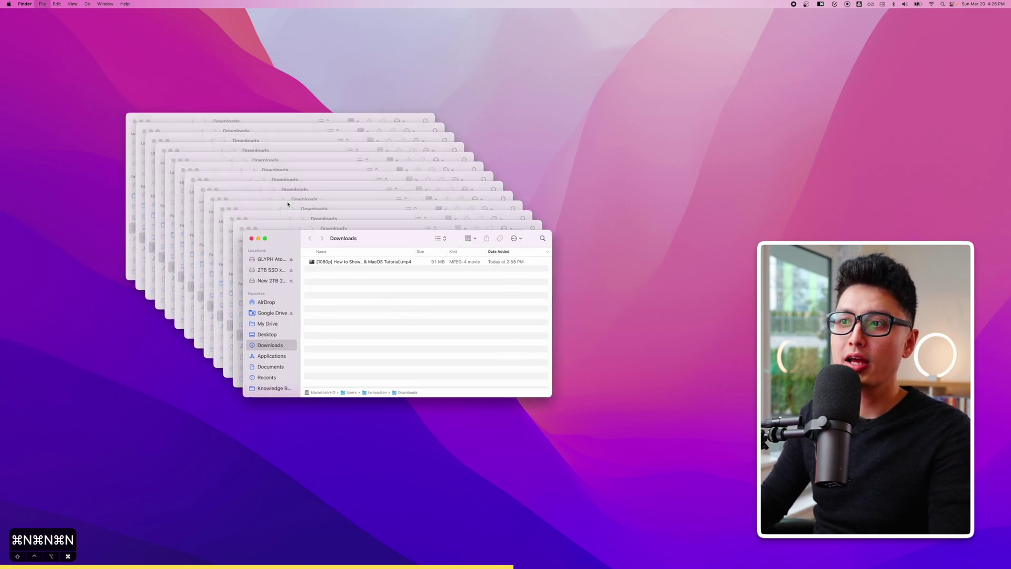
key("super+n")
key("super+n")
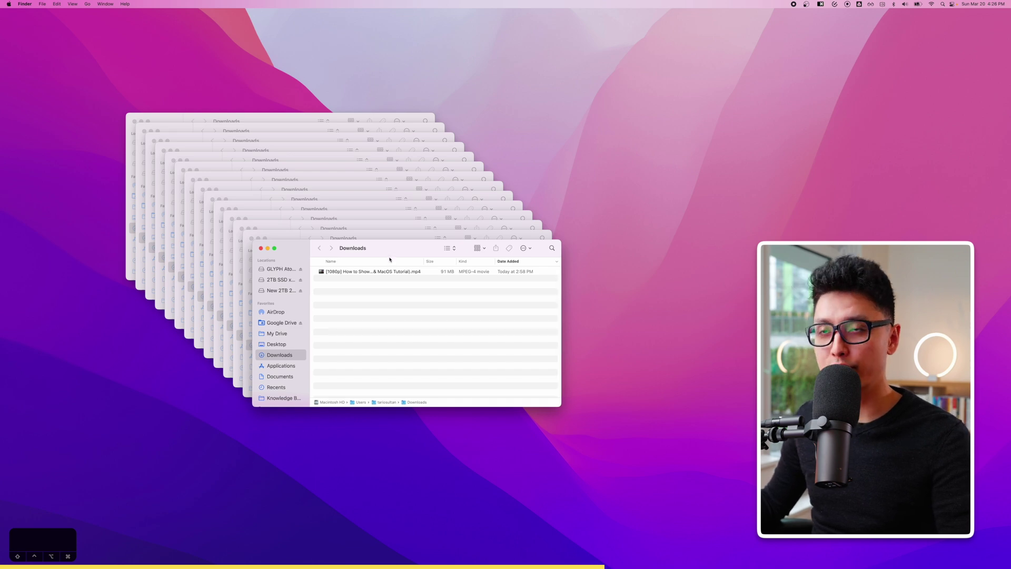
Step: Use the Option-revealed Close All in Finder's File menu to close every Downloads window
left_click(42, 4)
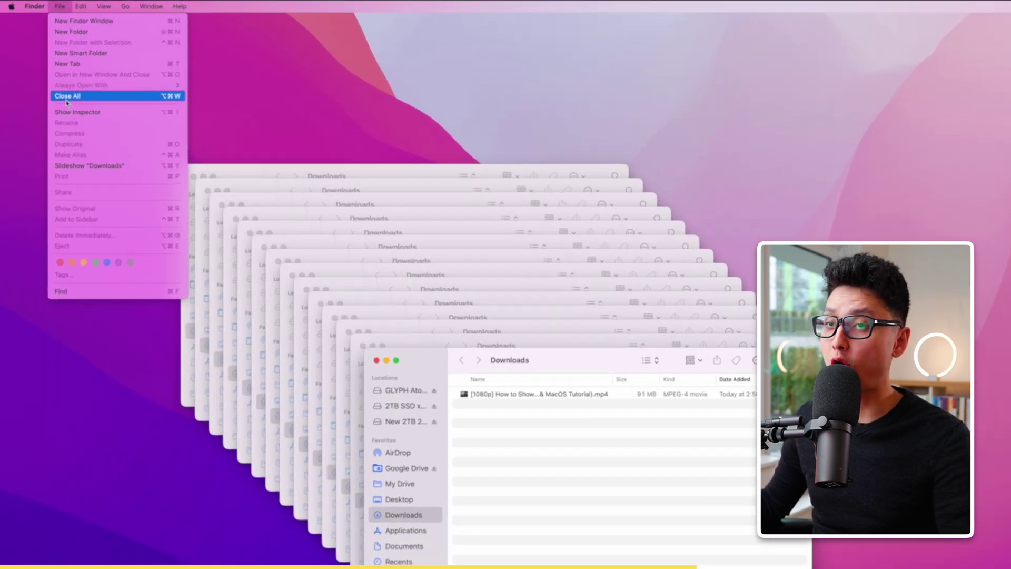
key("alt")
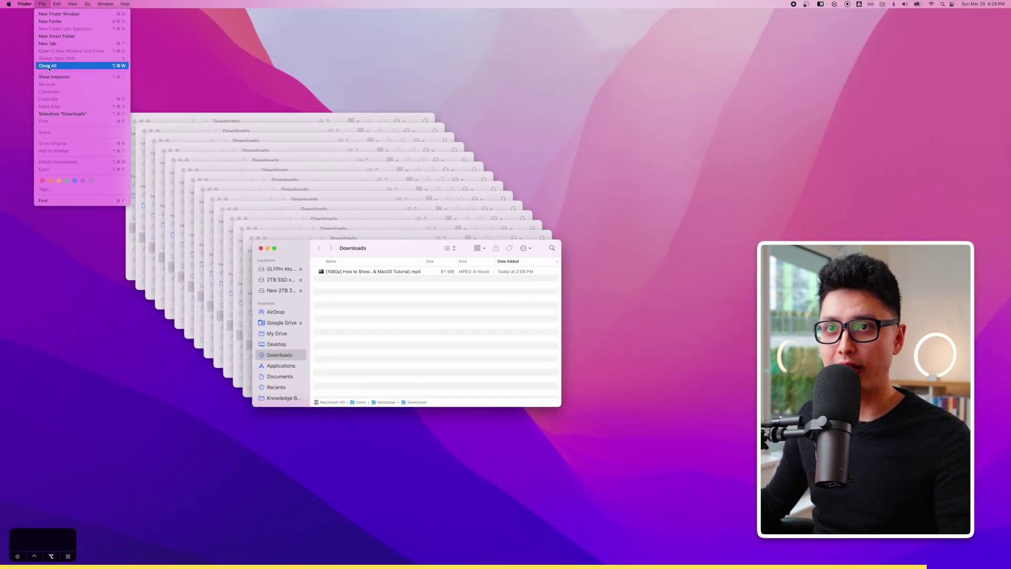
left_click(47, 66, "alt")
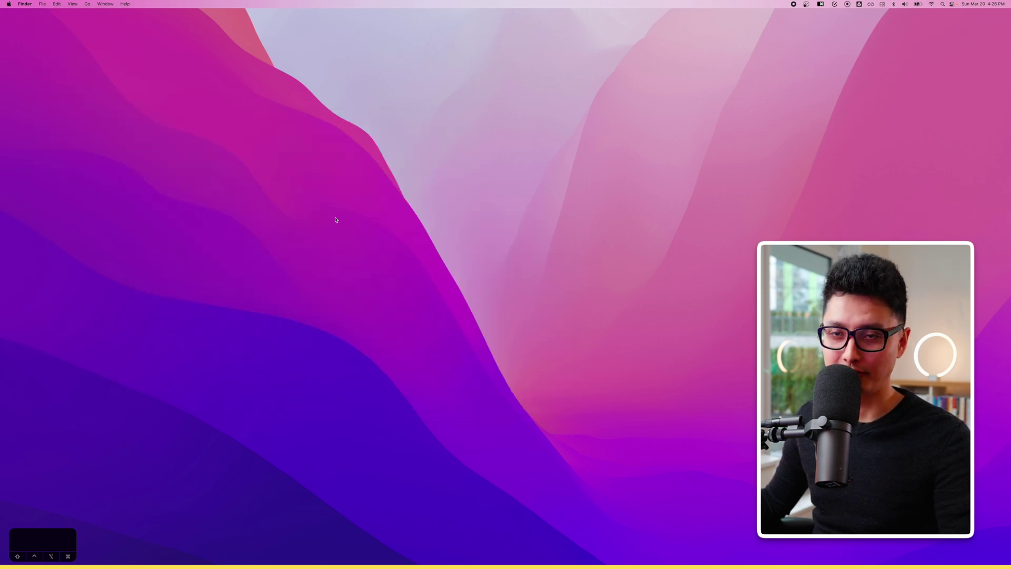
Step: Set Finder's Advanced preference to Search the Current Folder by default
key("super+n")
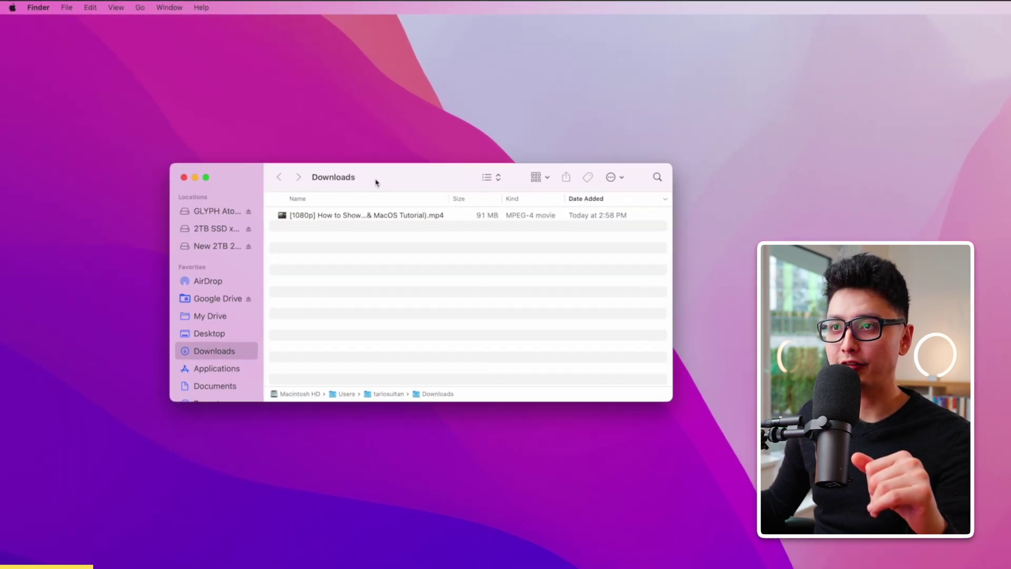
left_click_drag(375, 182, 397, 173)
left_click(44, 8)
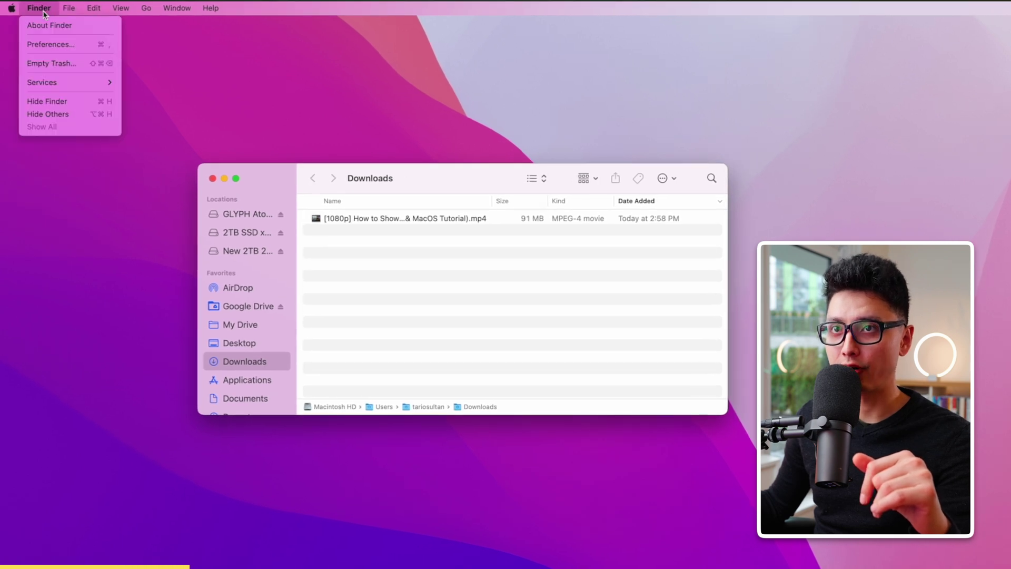
left_click(48, 45)
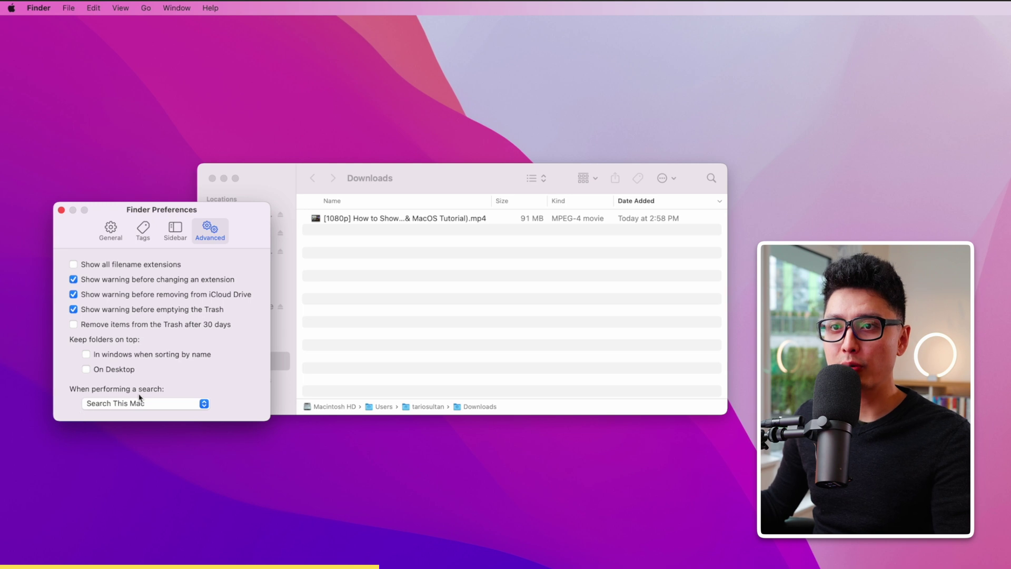
left_click(97, 403)
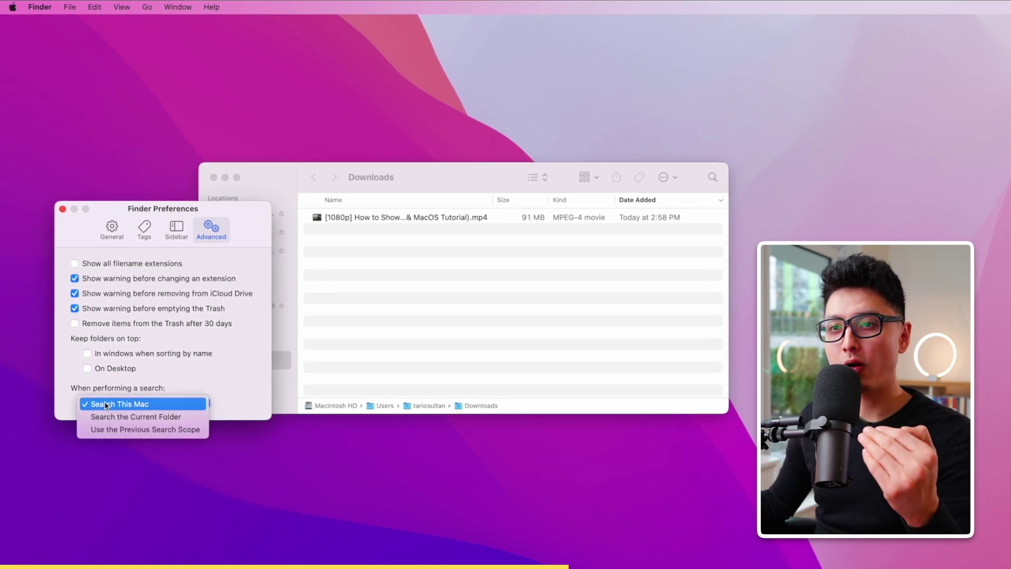
left_click(122, 417)
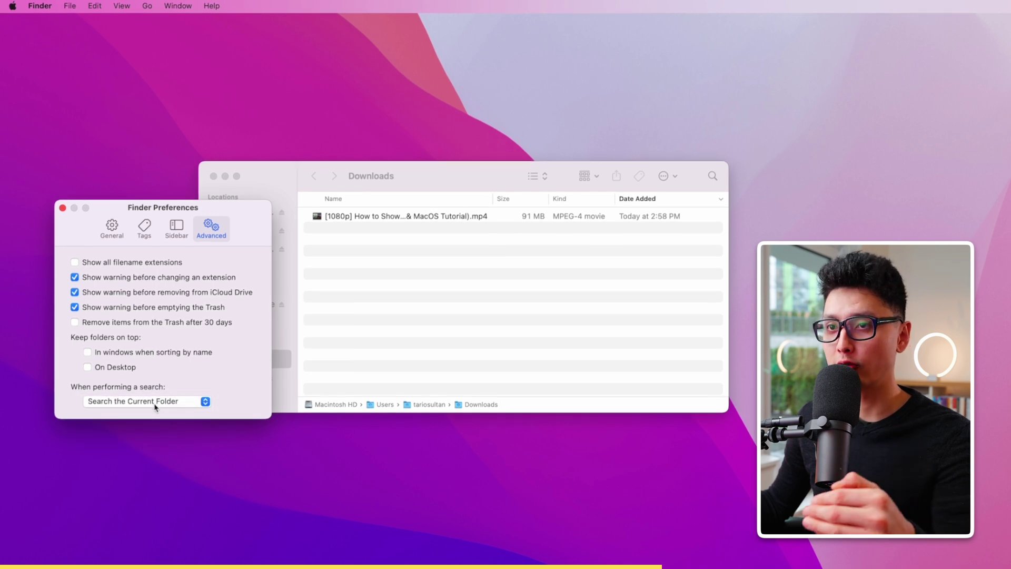
key("super+w")
Step: Search the Downloads folder for 'how to'
key("super+f")
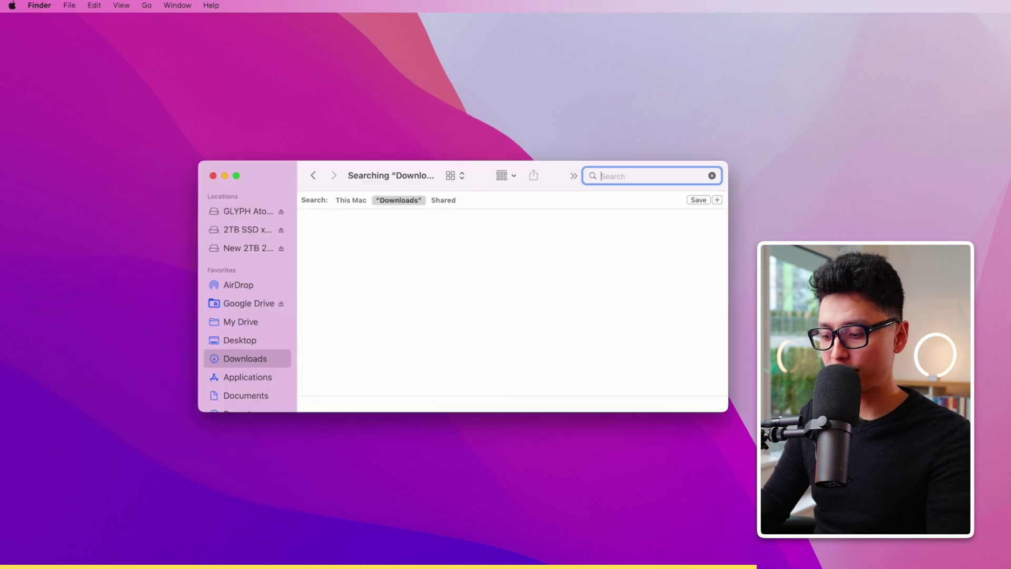
type("how to")
left_click(390, 249)
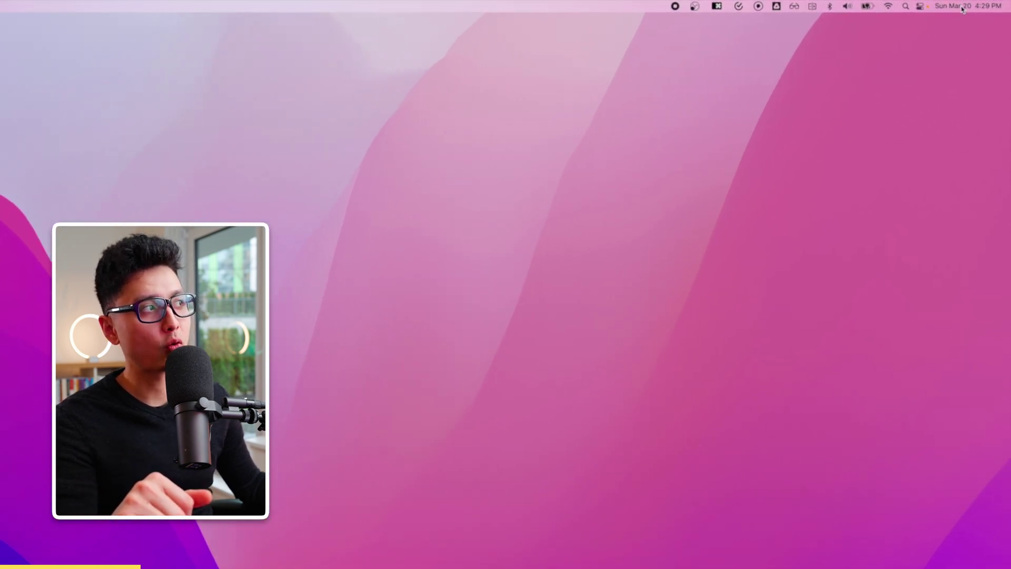
left_click(963, 6)
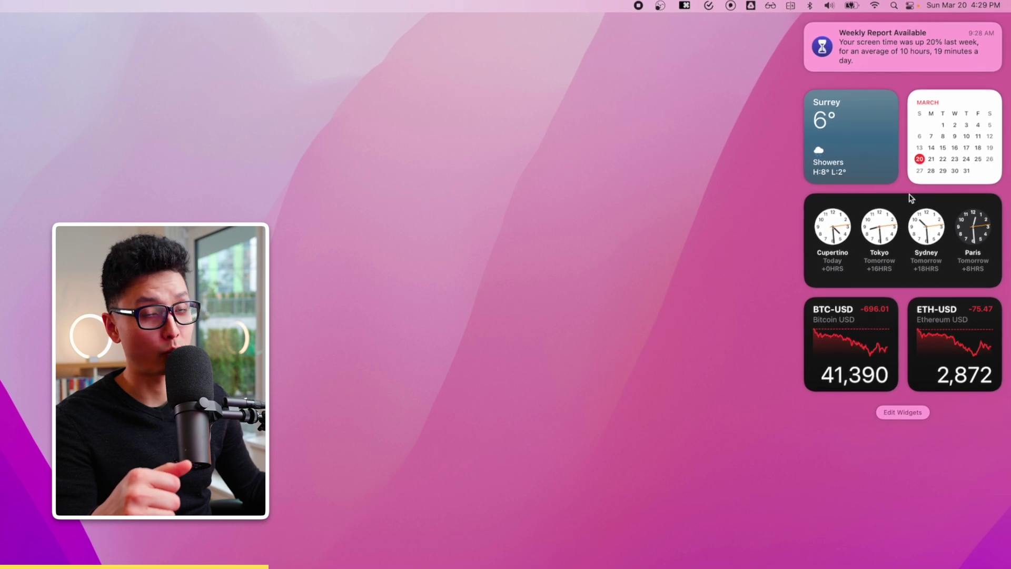
left_click(902, 412)
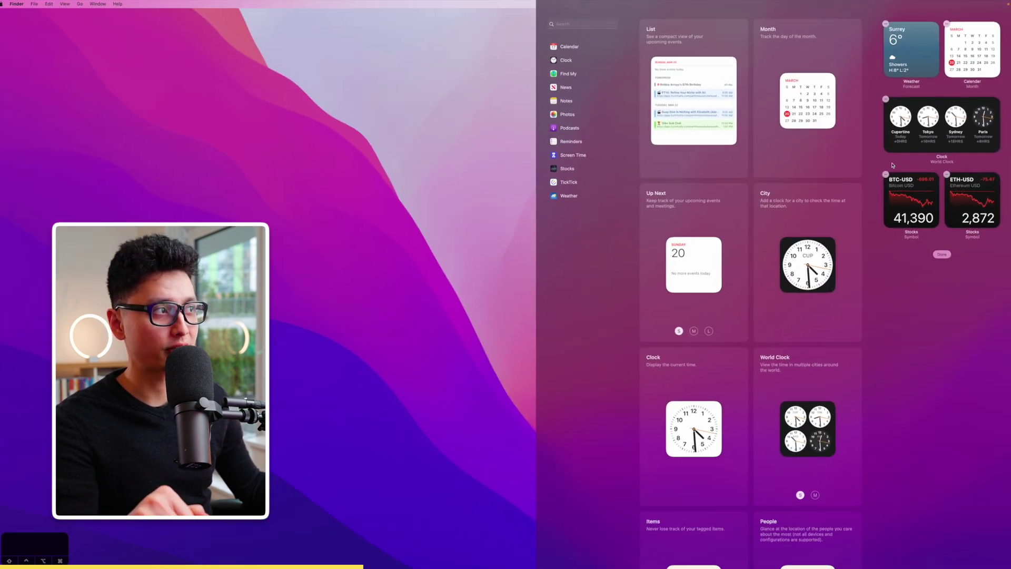
scroll(806, 263, "down", 5)
scroll(806, 263, "up", 5)
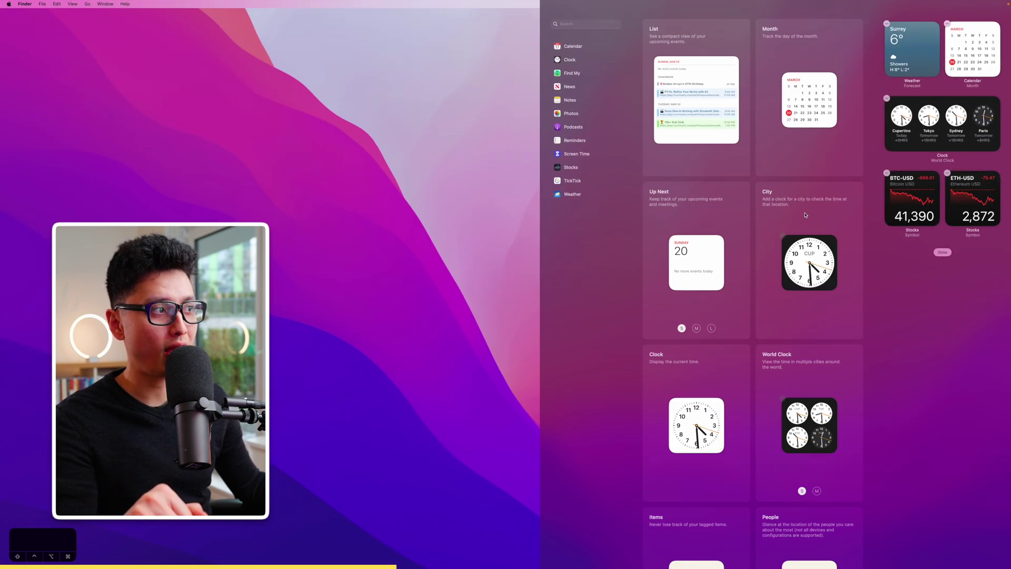
left_click_drag(818, 253, 905, 209)
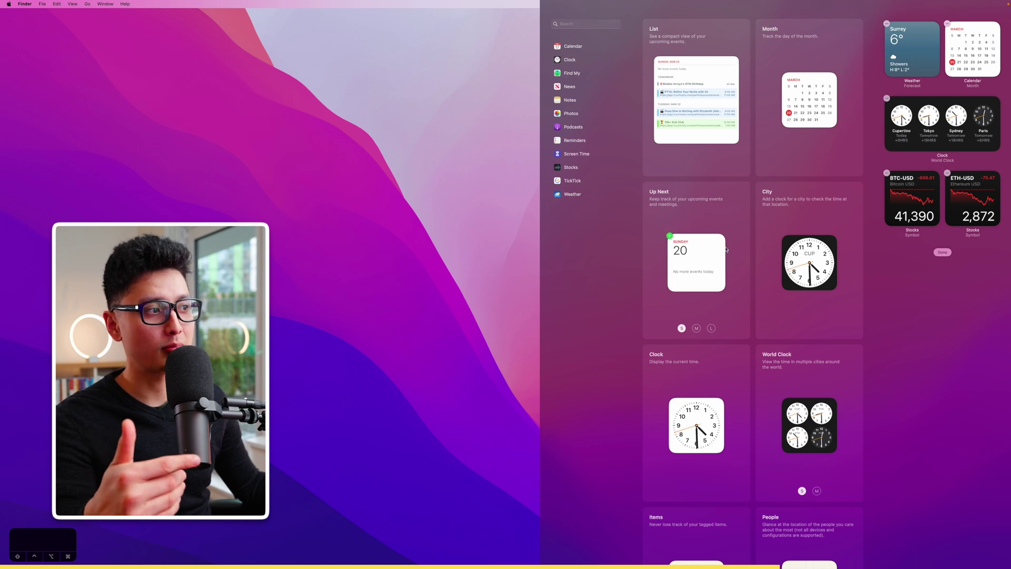
scroll(727, 250, "down", 15)
left_click(499, 252)
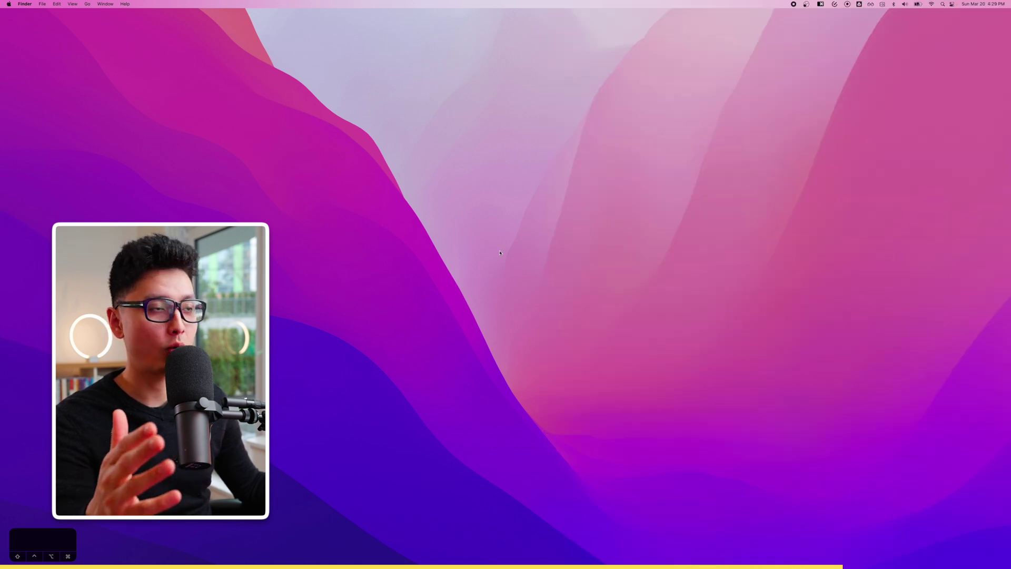
Step: Check Notification Center briefly, then open the Dock & Menu Bar preferences from the Dock
left_click(983, 4)
left_click(983, 4)
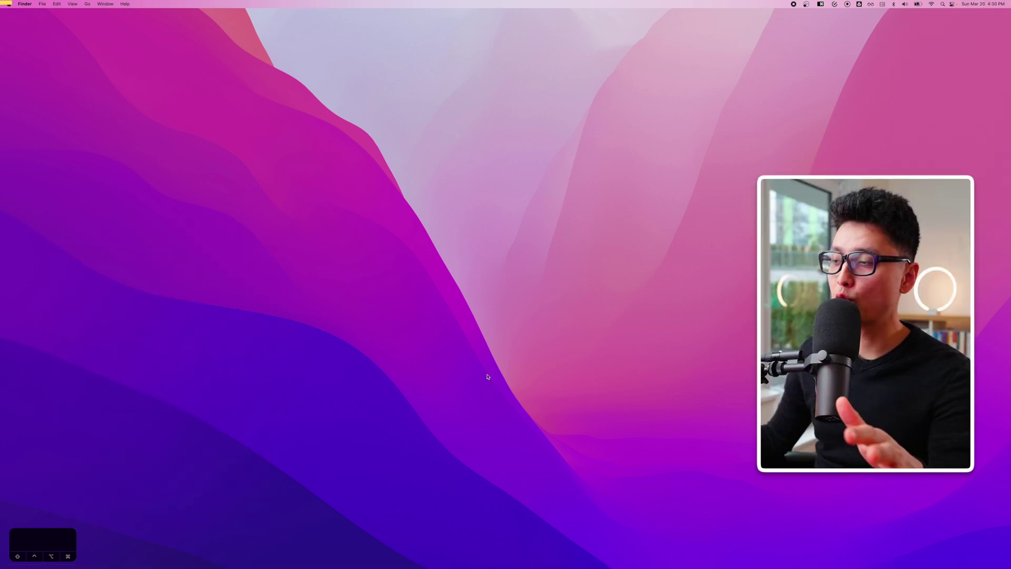
mouse_move(463, 566)
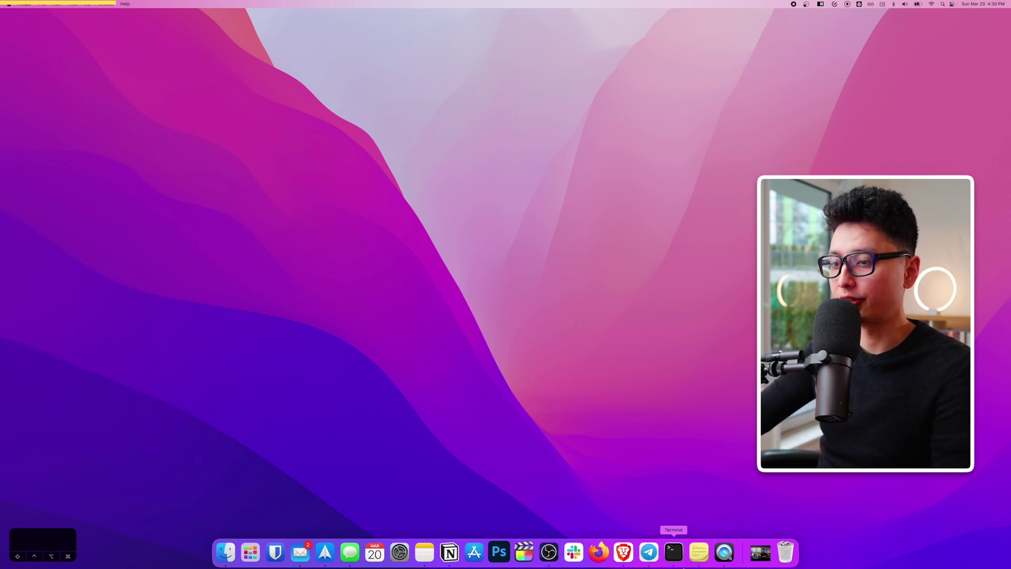
left_click(401, 552)
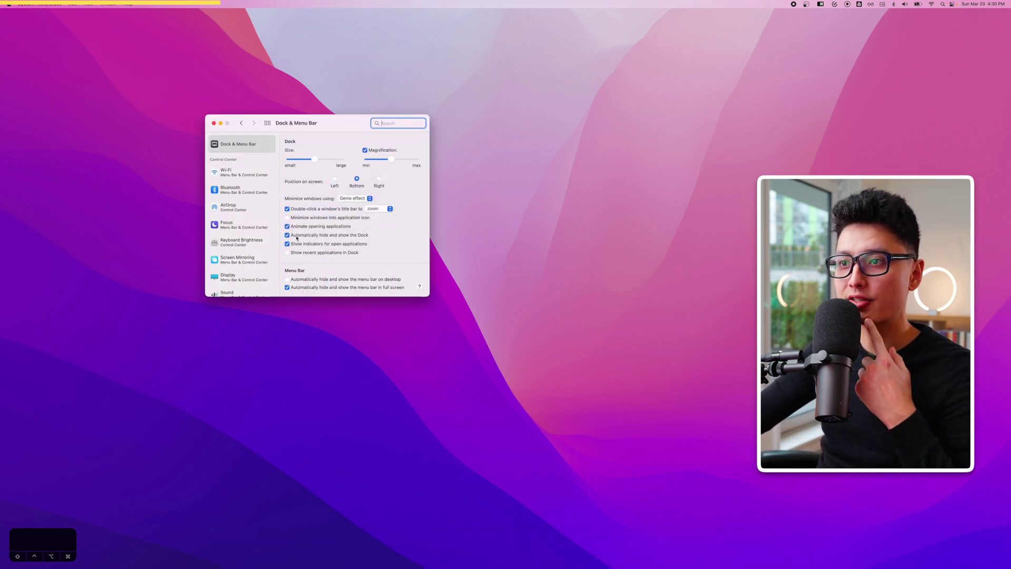
Step: Toggle 'Automatically hide and show the Dock' off and on, by checkbox and with Option+Cmd+D
left_click(296, 237)
left_click(301, 237)
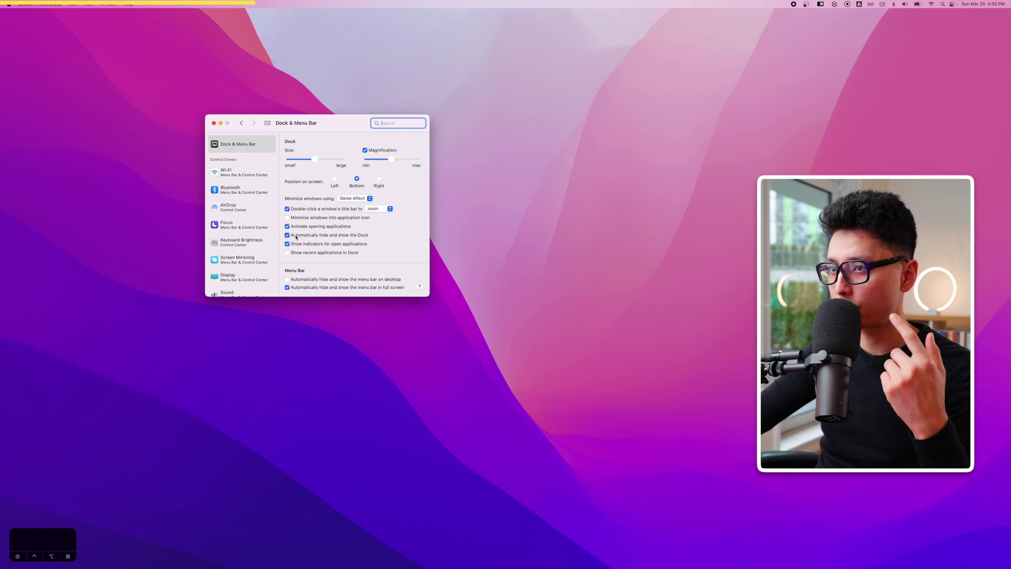
left_click(308, 237)
left_click(313, 238)
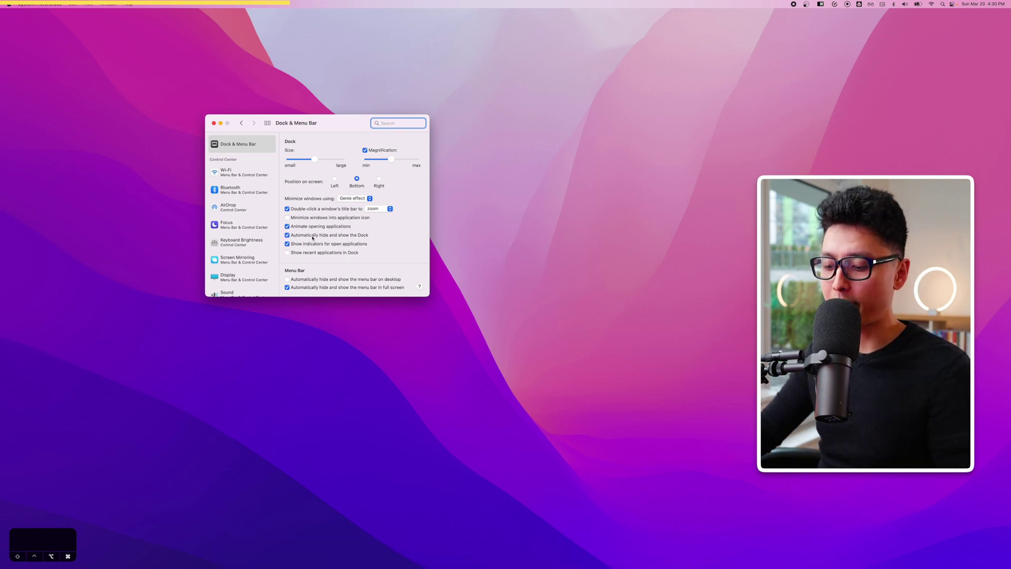
key("alt+super+d")
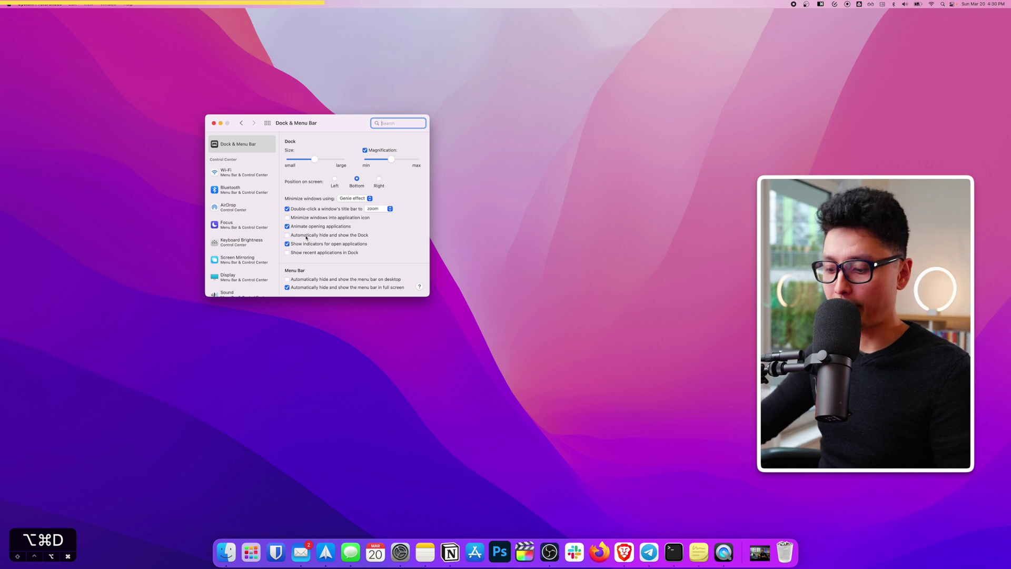
key("alt+super+d")
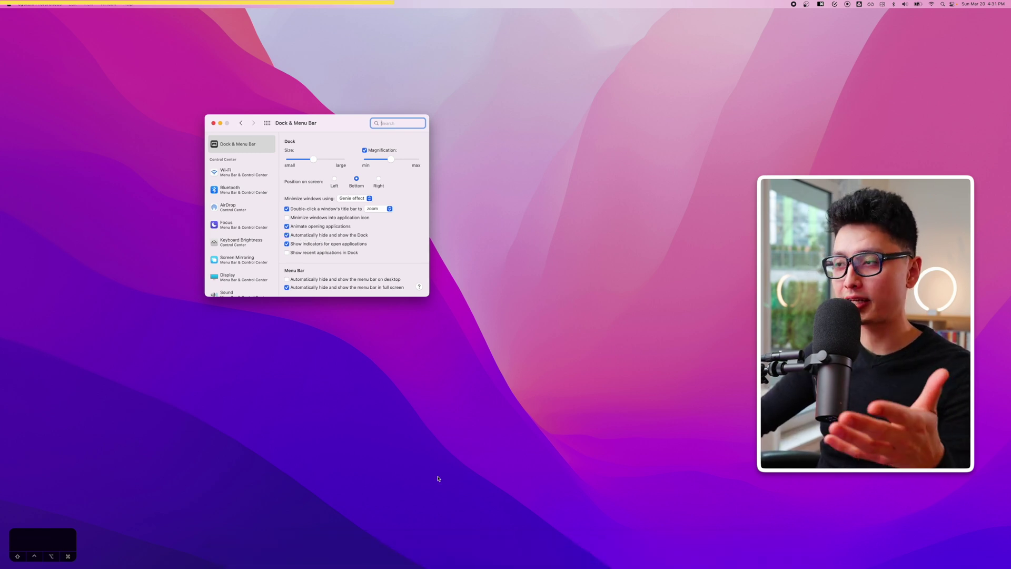
Step: Open a new Finder Downloads window with Option+Cmd+L and move it further right
left_click(438, 478)
key("alt+super+l")
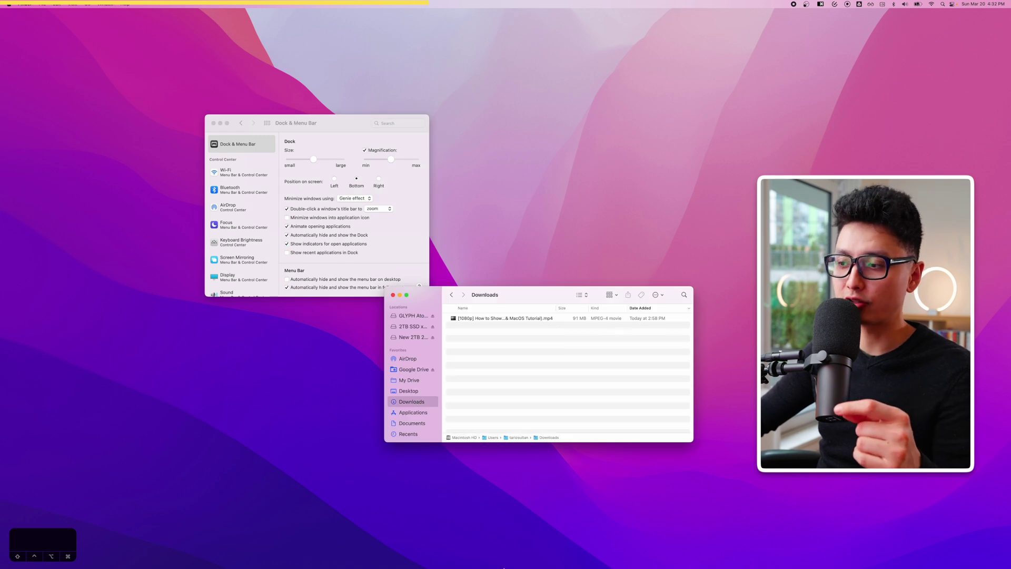
left_click_drag(517, 305, 592, 306)
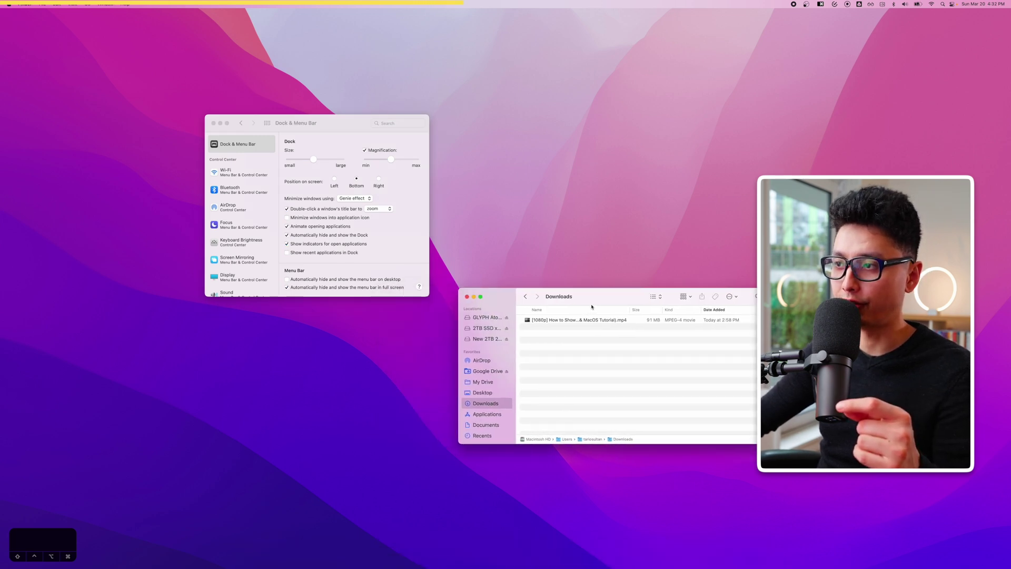
scroll(496, 380, "down", 2)
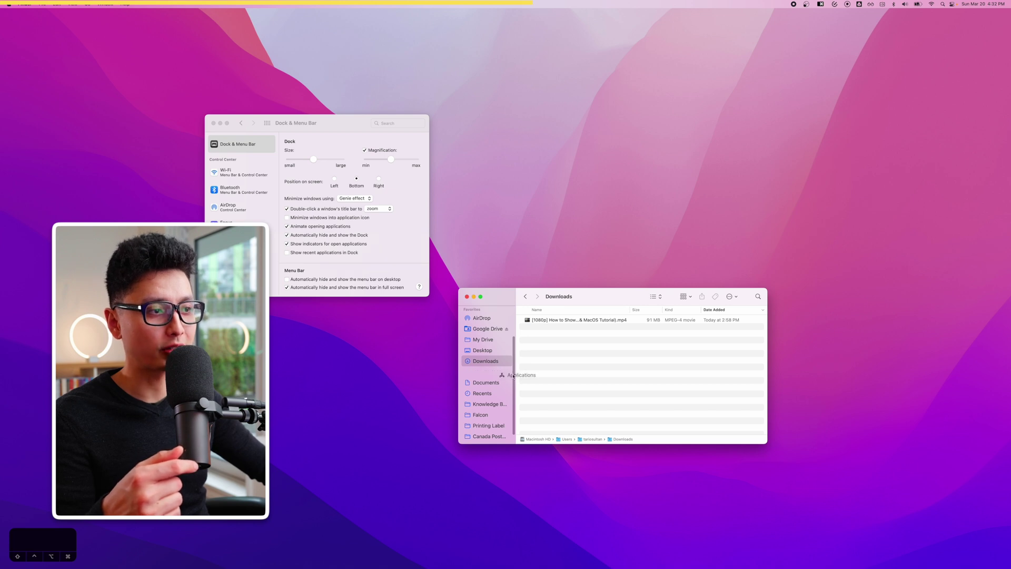
Step: Add the Applications folder to the Dock as a stack and open its app grid
mouse_move(636, 568)
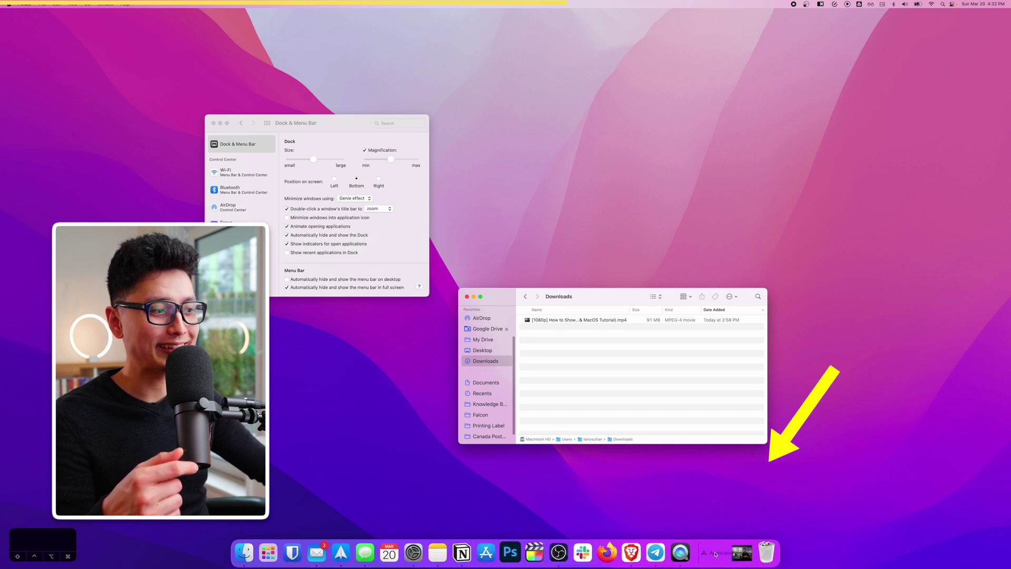
left_click_drag(717, 553, 719, 552)
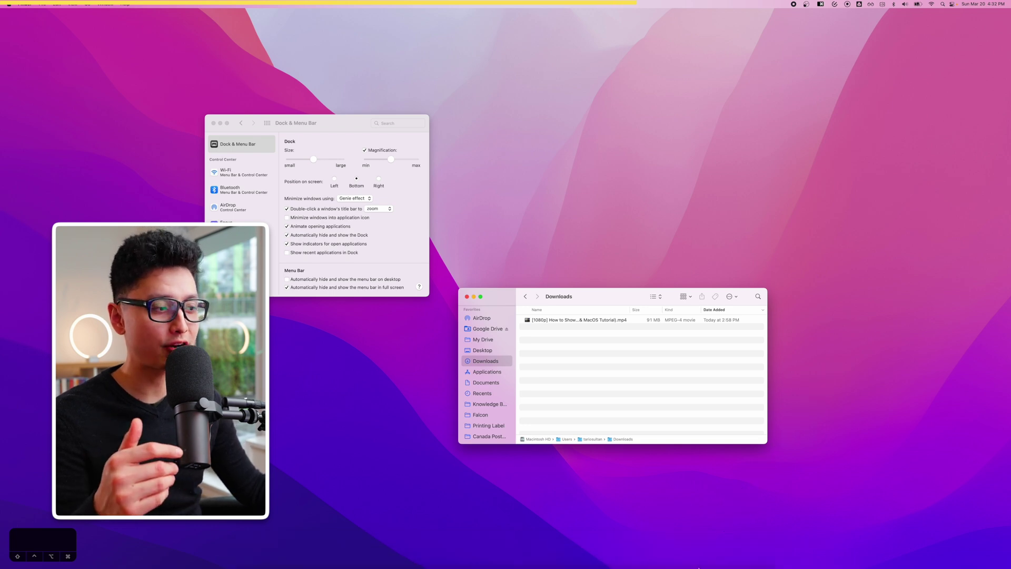
left_click(717, 556)
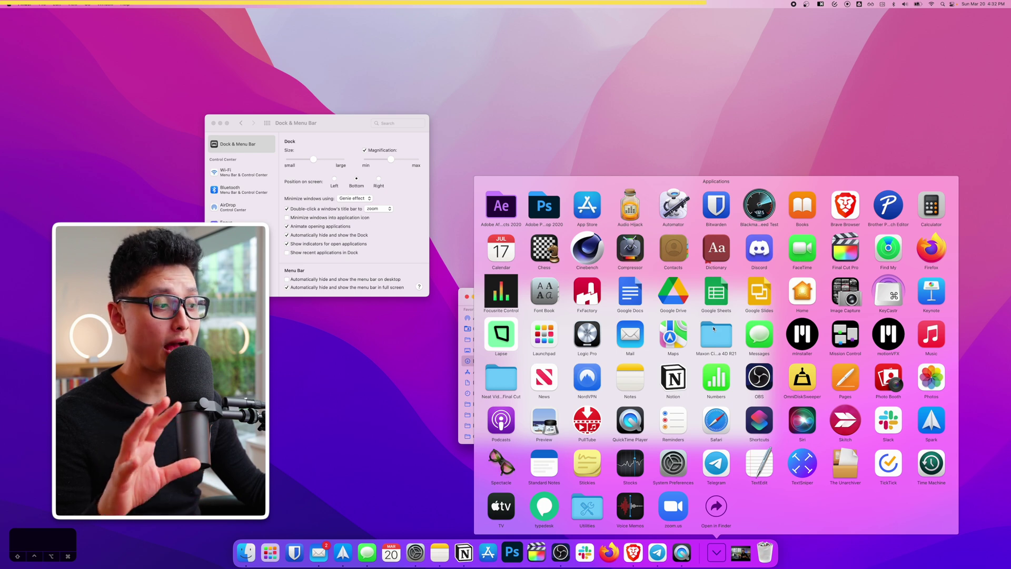
left_click(716, 552)
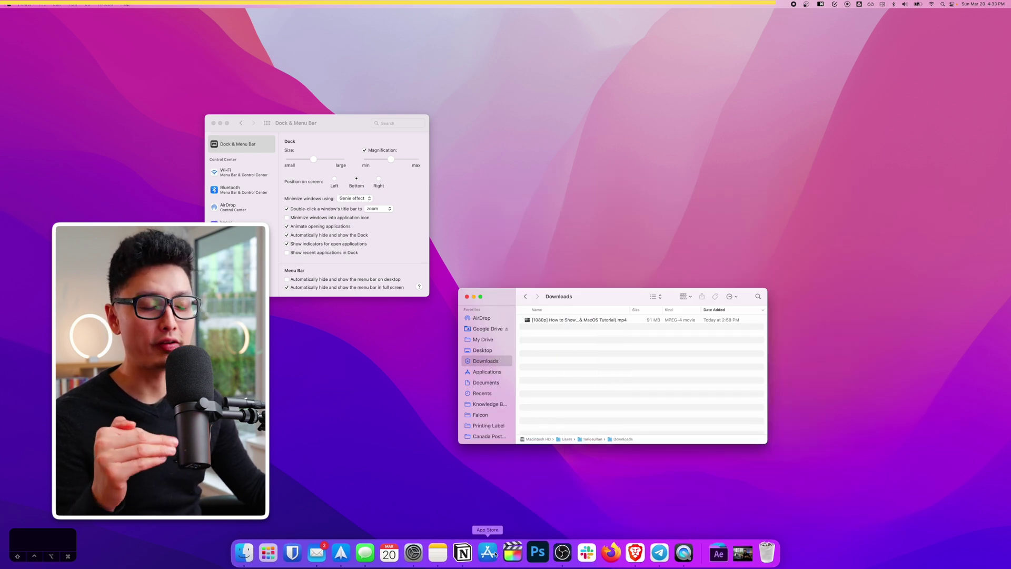
Step: Remove Final Cut Pro from the Dock, then put it back
right_click(503, 553)
left_click(512, 553)
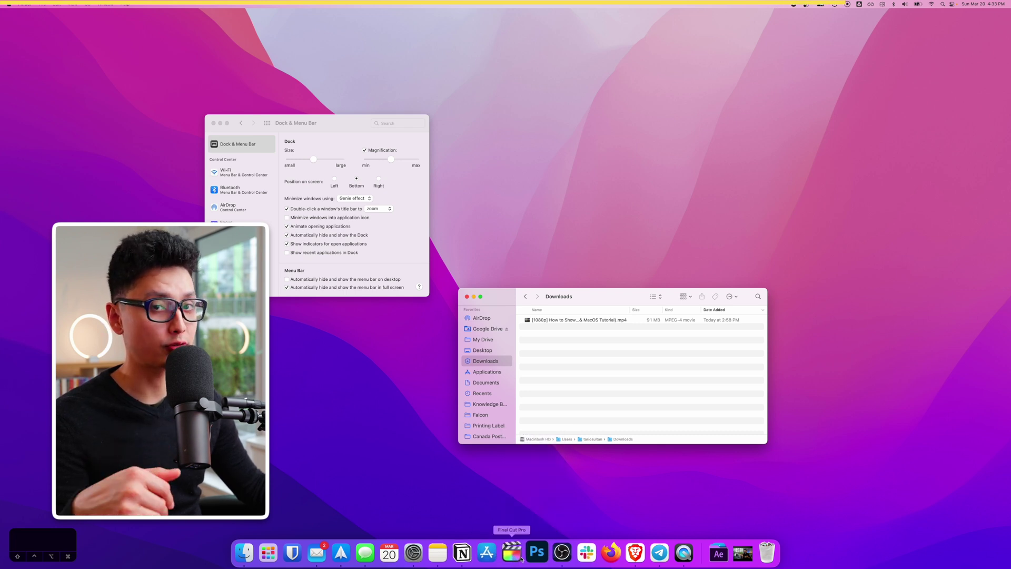
left_click_drag(511, 557, 759, 558)
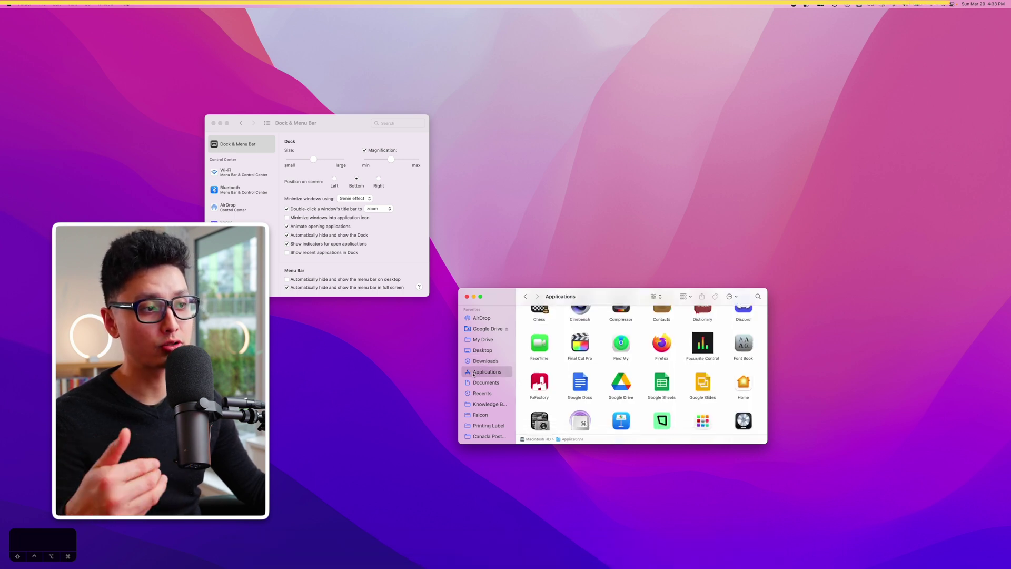
left_click_drag(594, 564, 506, 552)
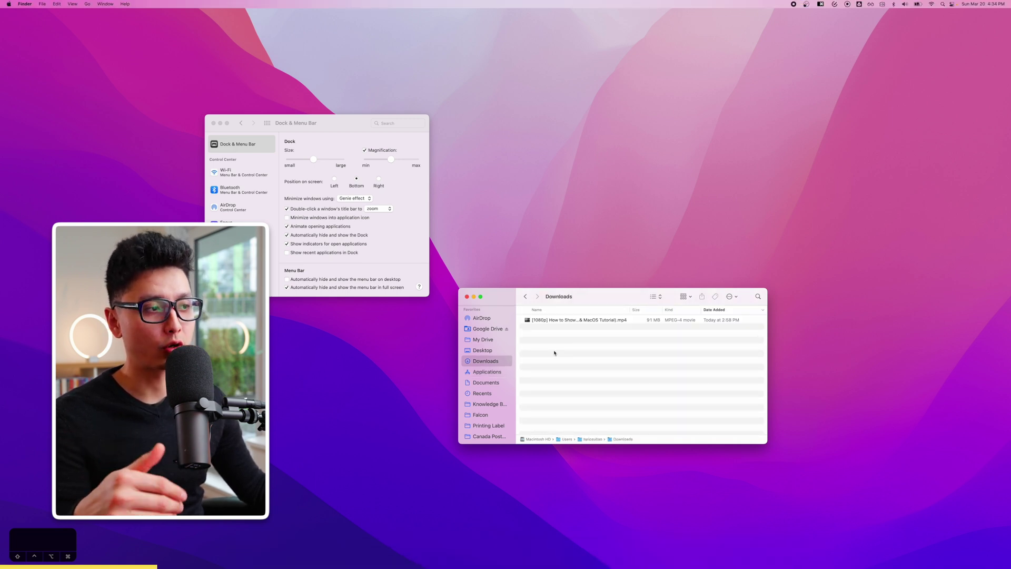
Step: Show Downloads as icons and Quick Look the MP4 video and Headlines.pdf with Space
key("super+1")
key("Down")
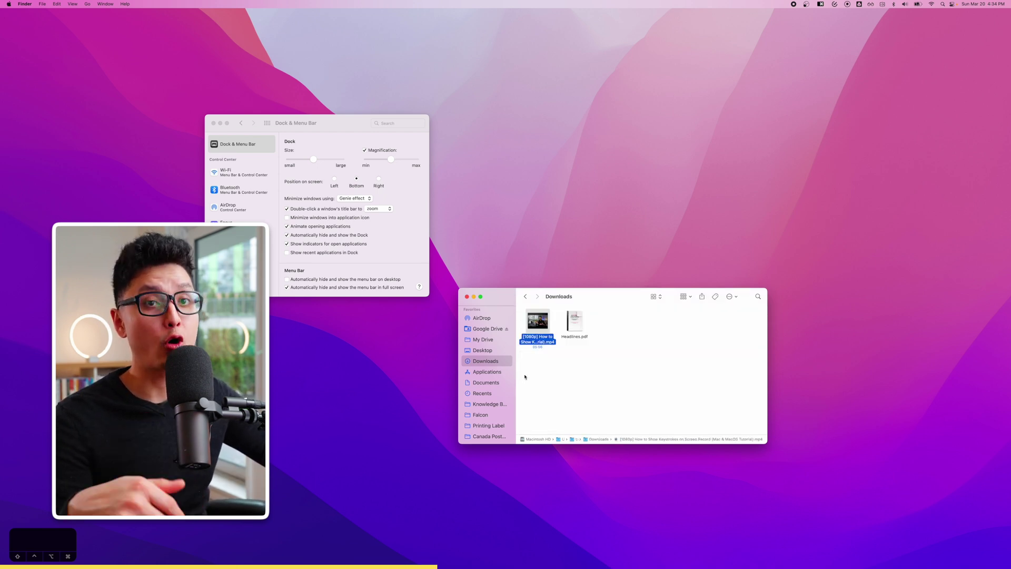
left_click(525, 376)
left_click(534, 329)
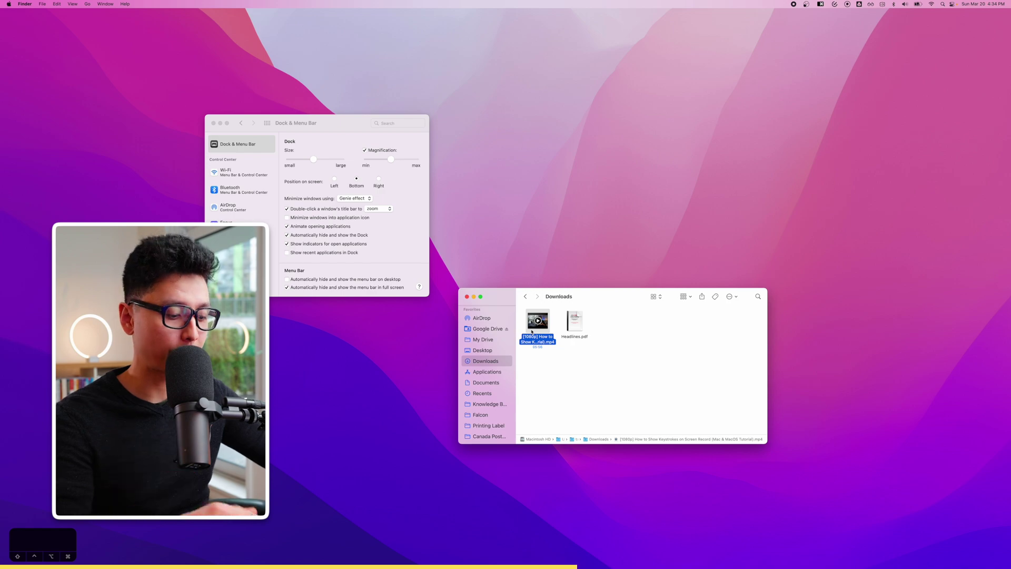
key("space")
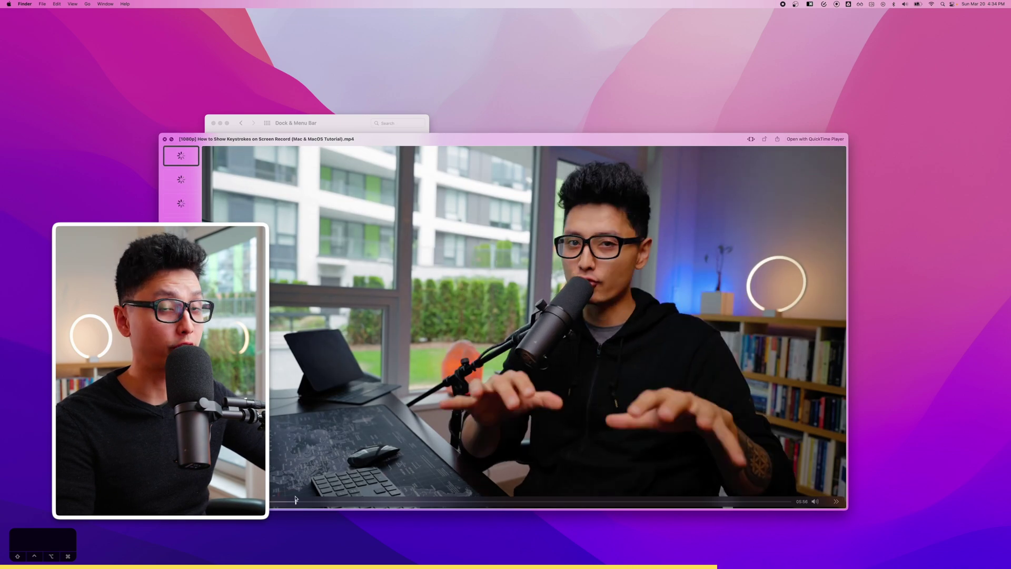
key("space")
left_click(575, 323)
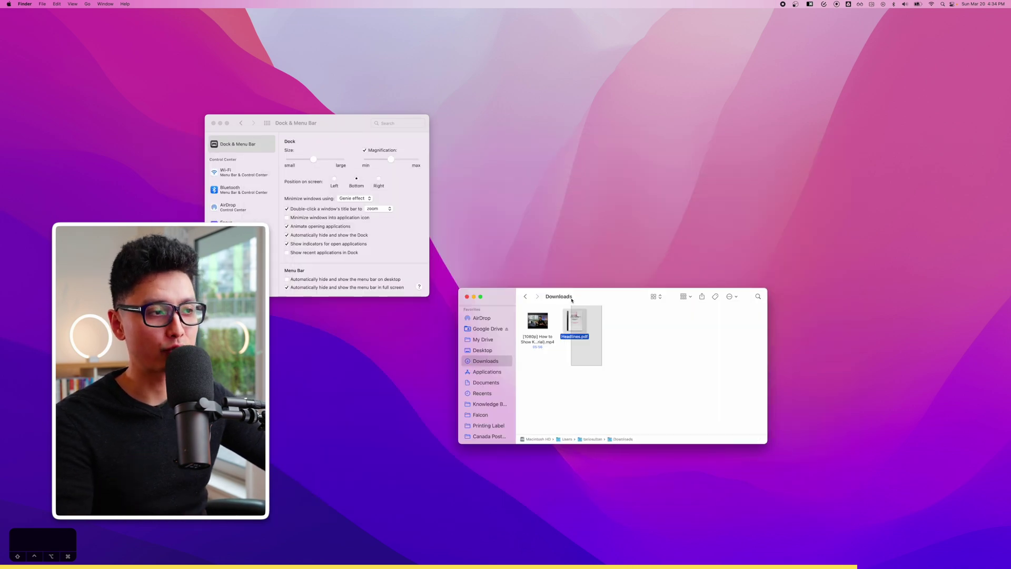
key("space")
Step: Open the Pages folder and open all four screenshots with Preview
scroll(651, 214, "down", 10)
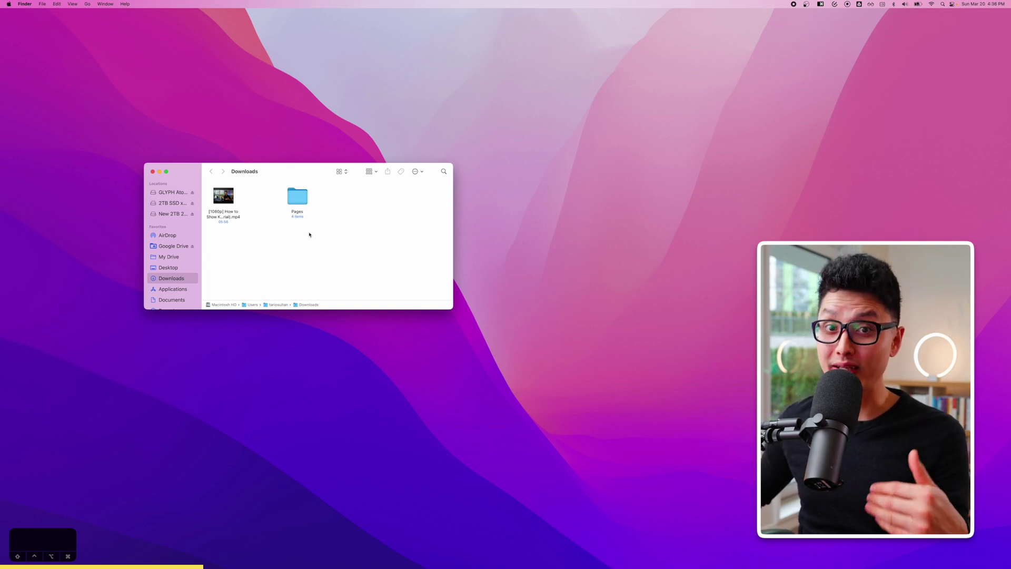
double_click(298, 196)
left_click_drag(215, 233, 361, 199)
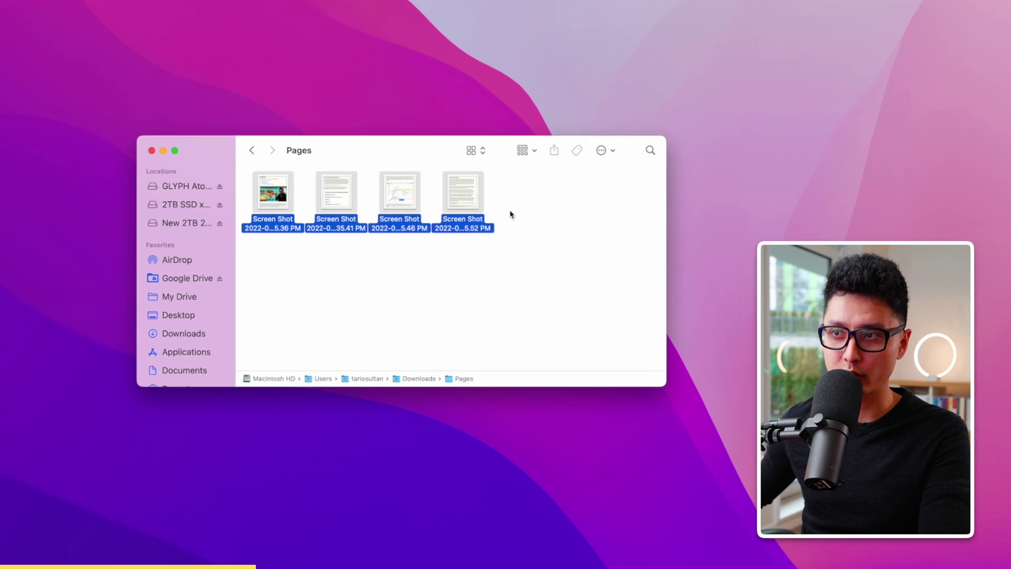
right_click(464, 187)
mouse_move(515, 220)
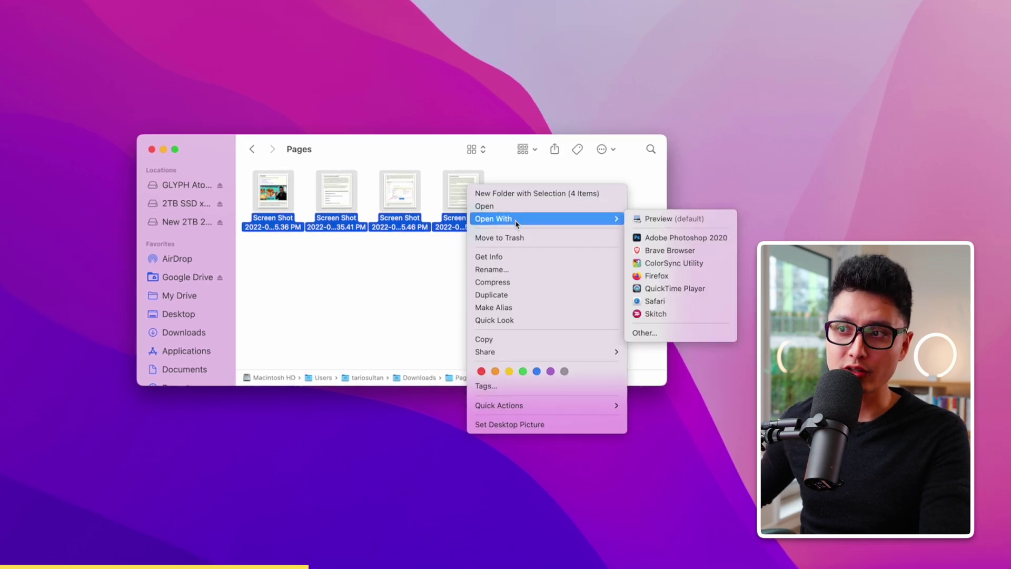
left_click(666, 217)
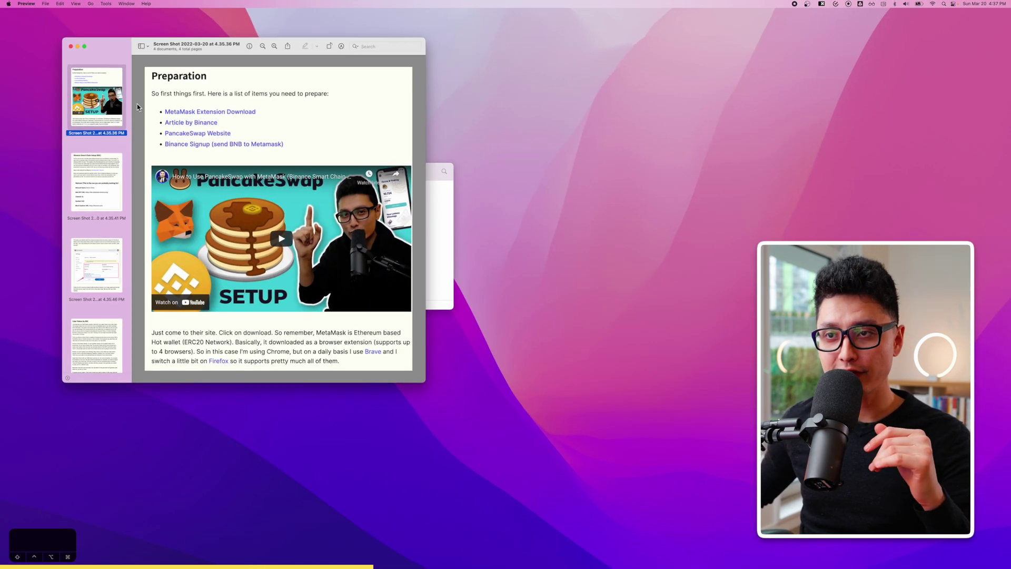
Step: Select all four pages and use Print > Save as PDF to save them as 123
key("super+a")
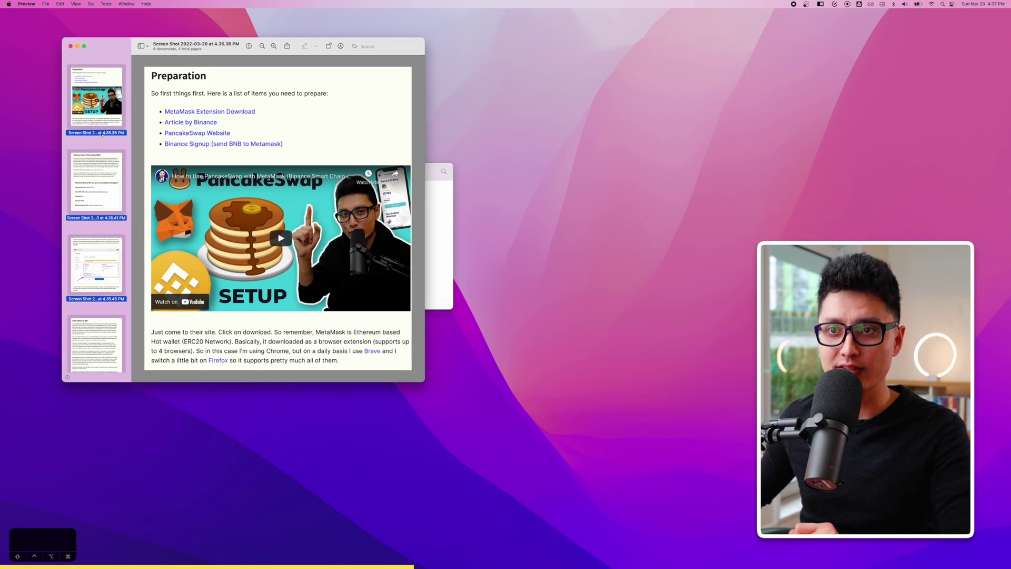
scroll(101, 164, "down", 2)
scroll(102, 163, "up", 3)
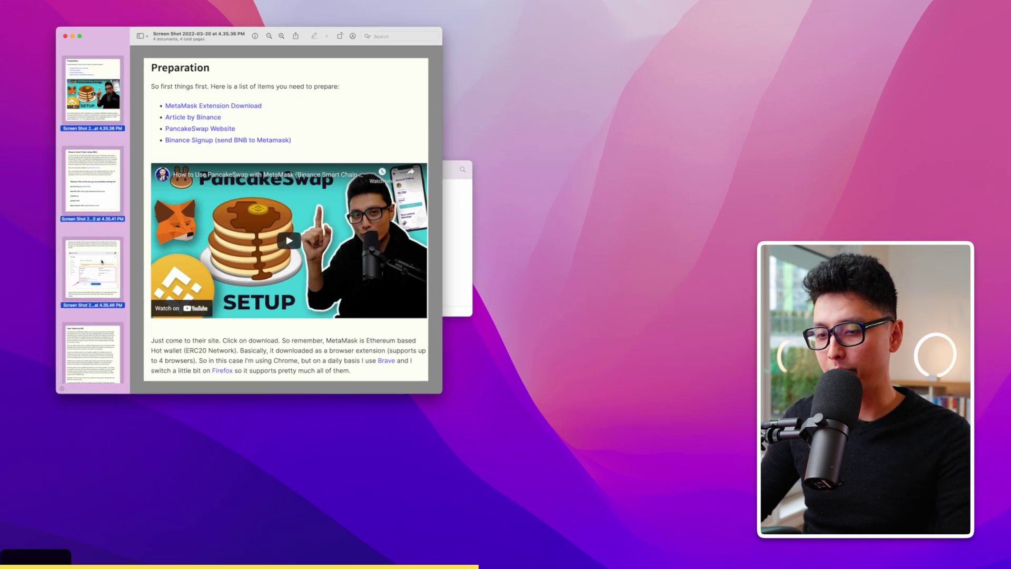
key("super+p")
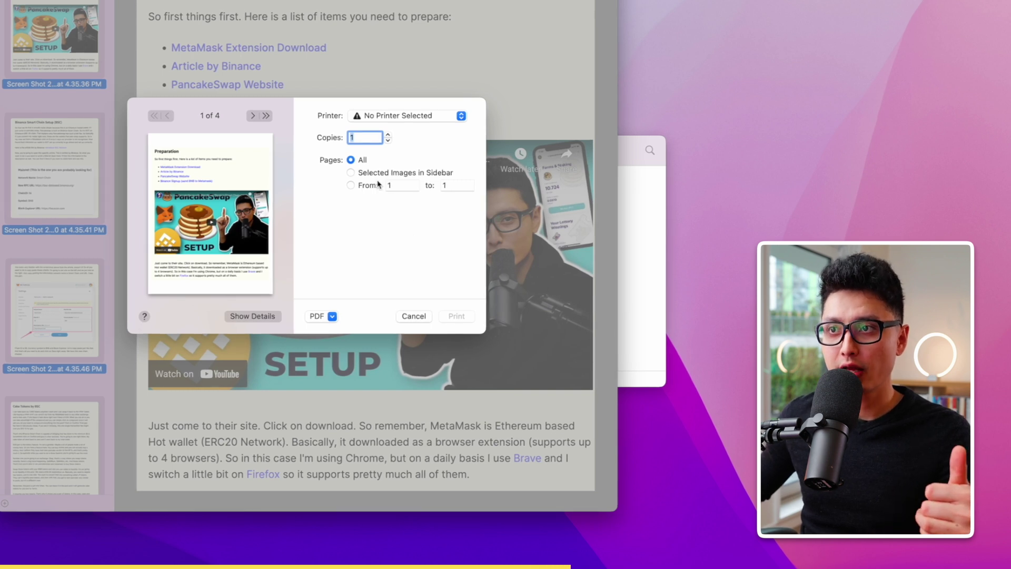
left_click(333, 317)
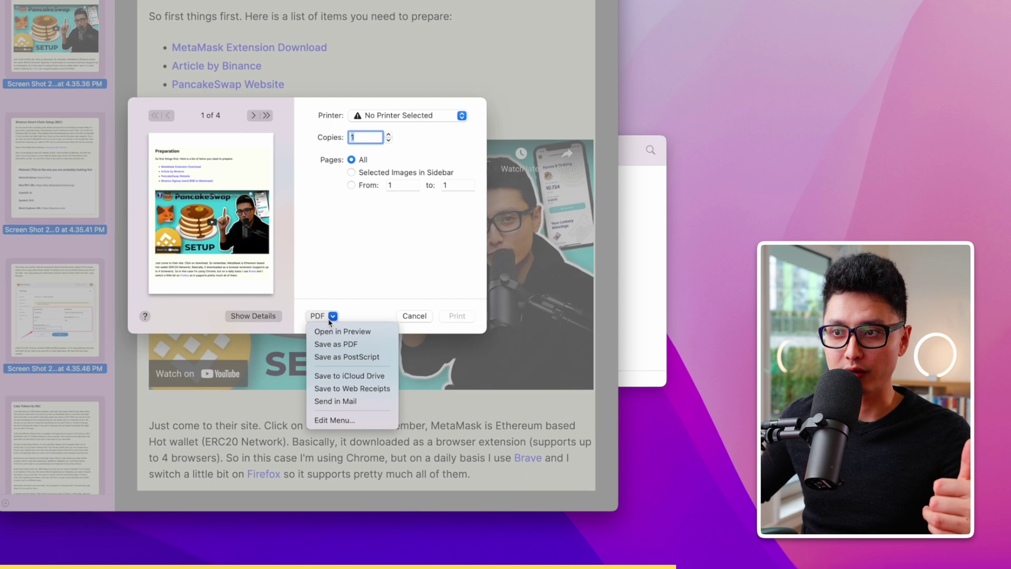
left_click(327, 345)
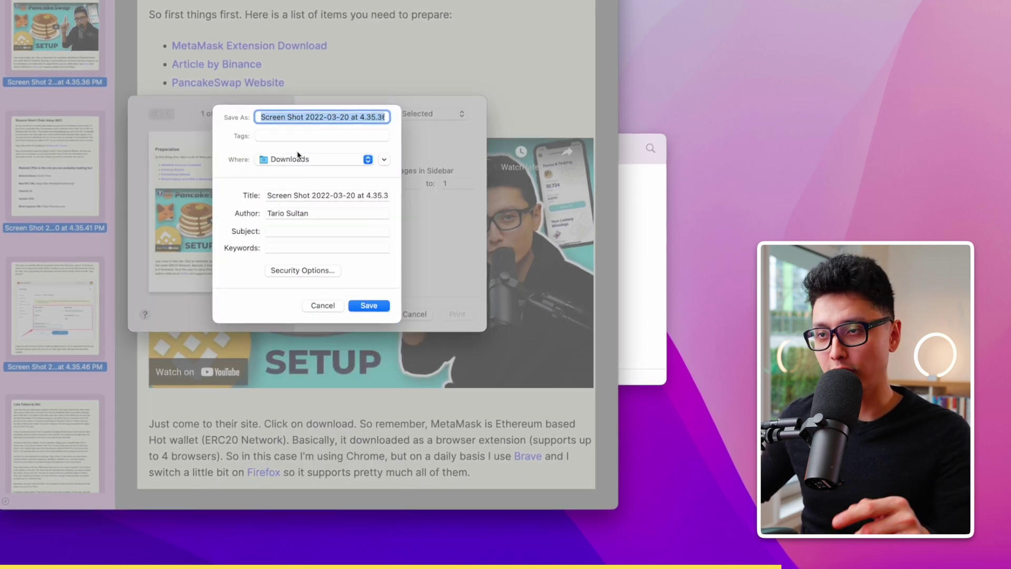
type("123")
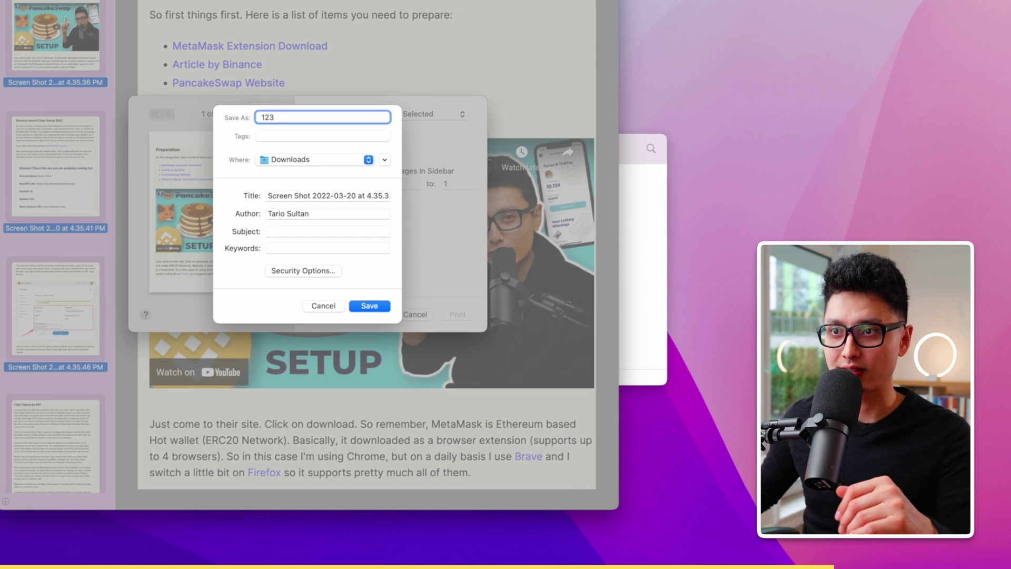
key("Return")
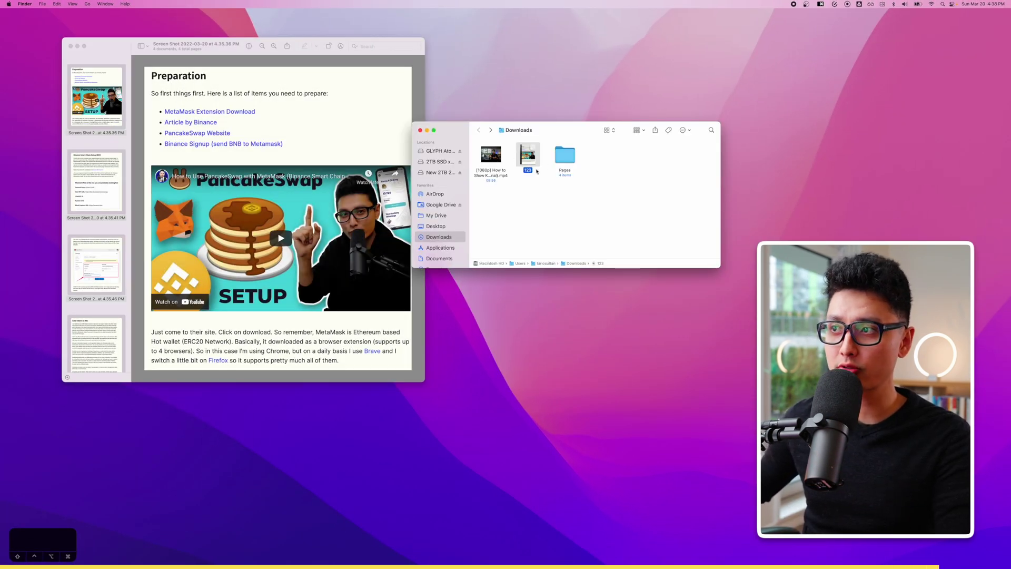
Step: Quick Look the new 123 PDF and page through it
key("space")
left_click(701, 100)
left_click(702, 147)
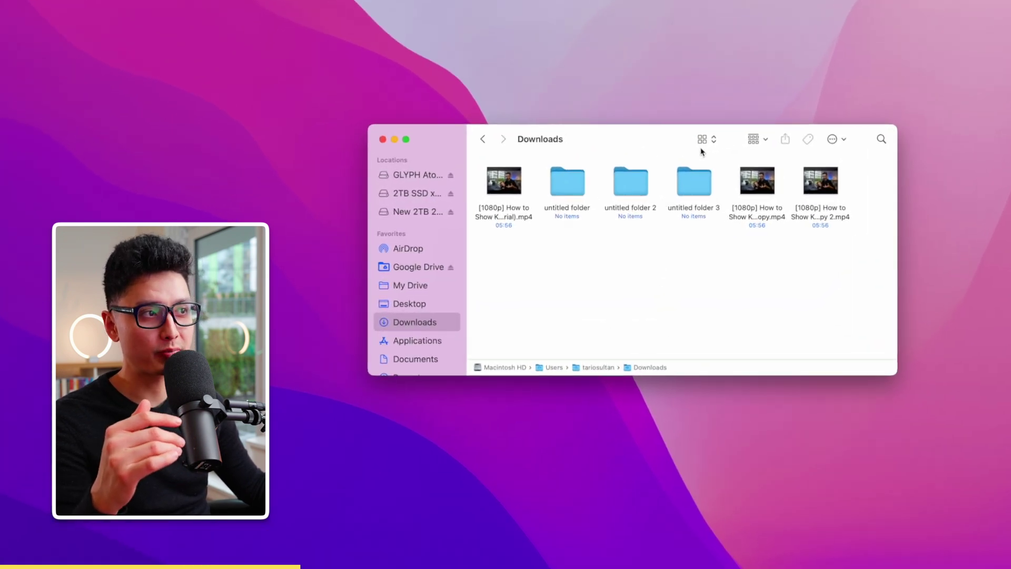
Step: Cycle the Downloads window through icon, list and gallery views using Cmd-1, Cmd-2 and Cmd-4
left_click(706, 139)
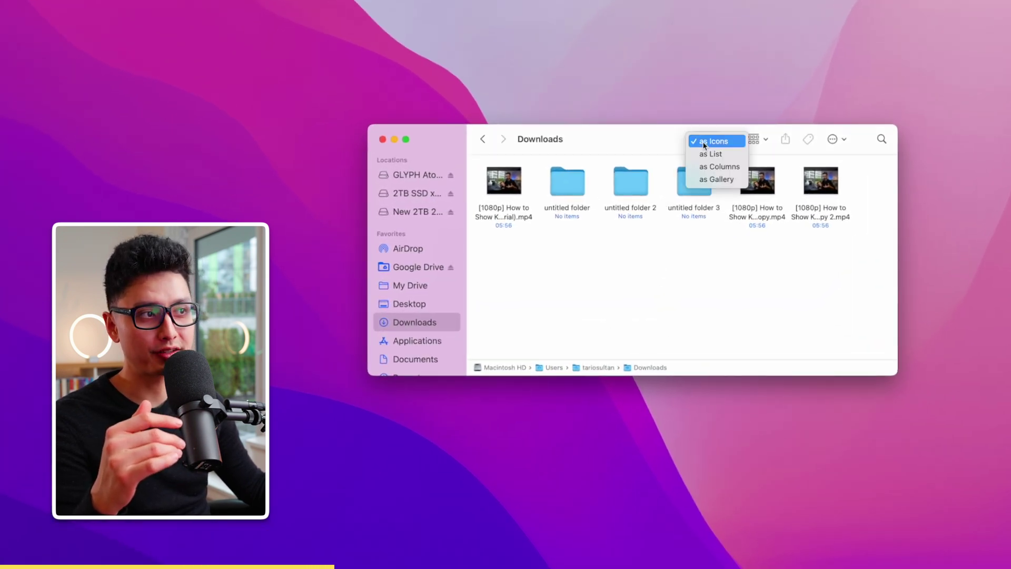
left_click(611, 303)
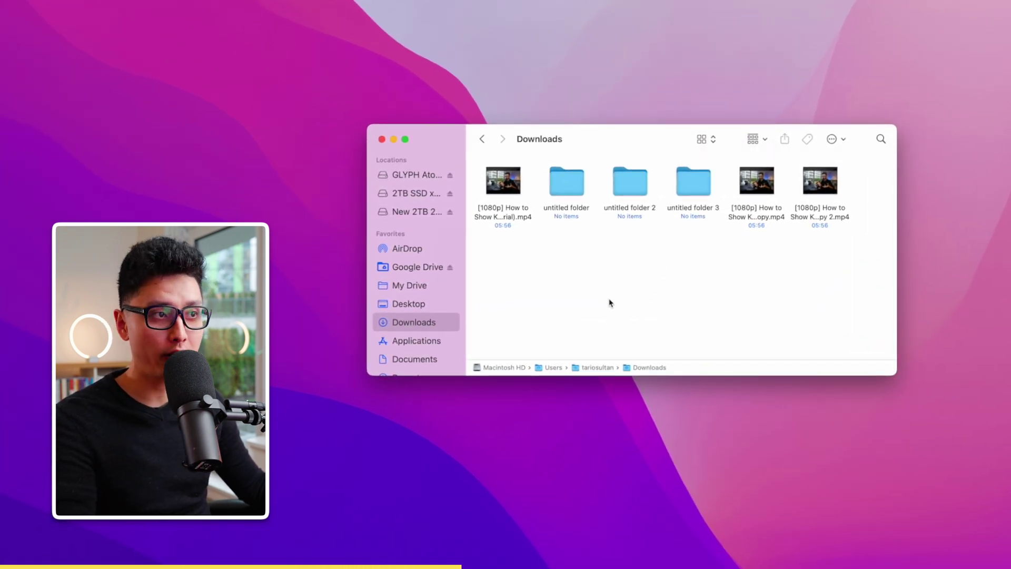
key("super+2")
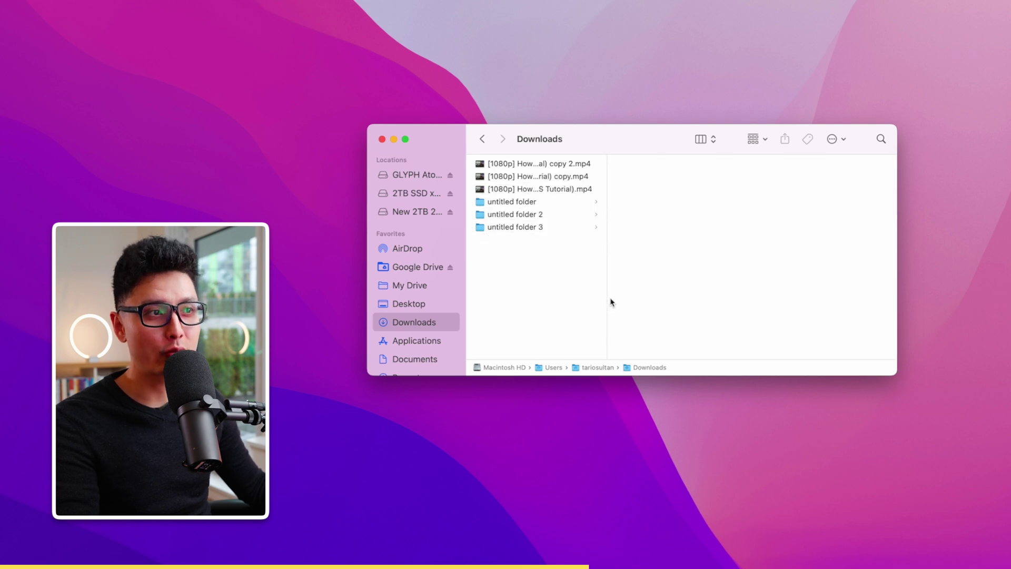
key("super+4")
key("super+2")
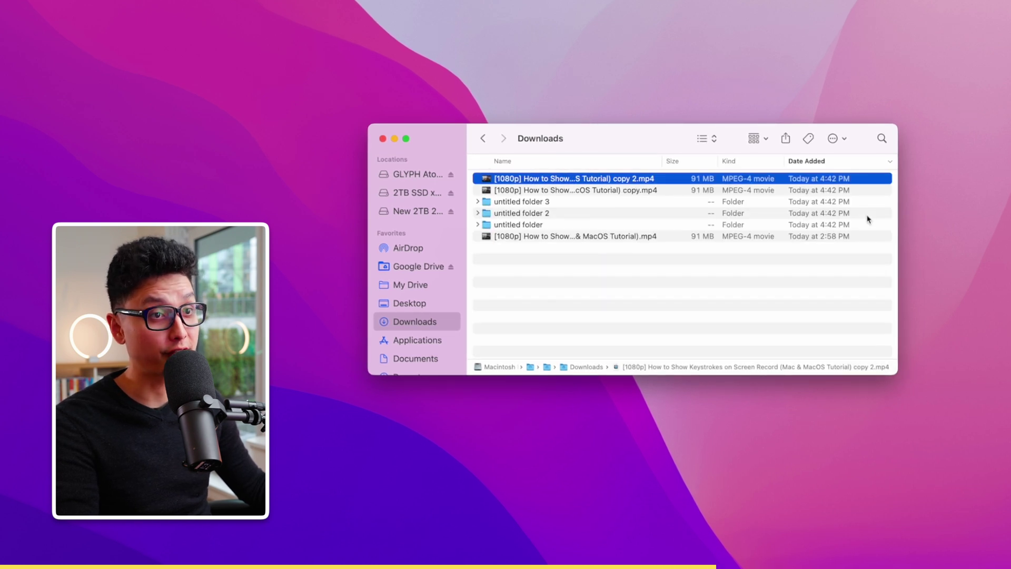
key("super+1")
key("super+2")
key("super+4")
key("super+2")
key("super+1")
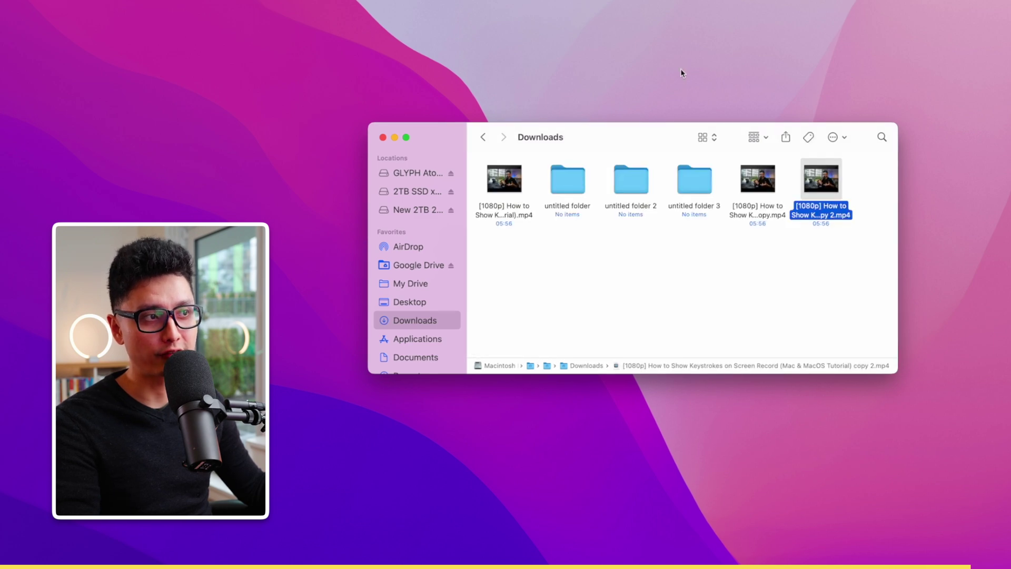
left_click(707, 136)
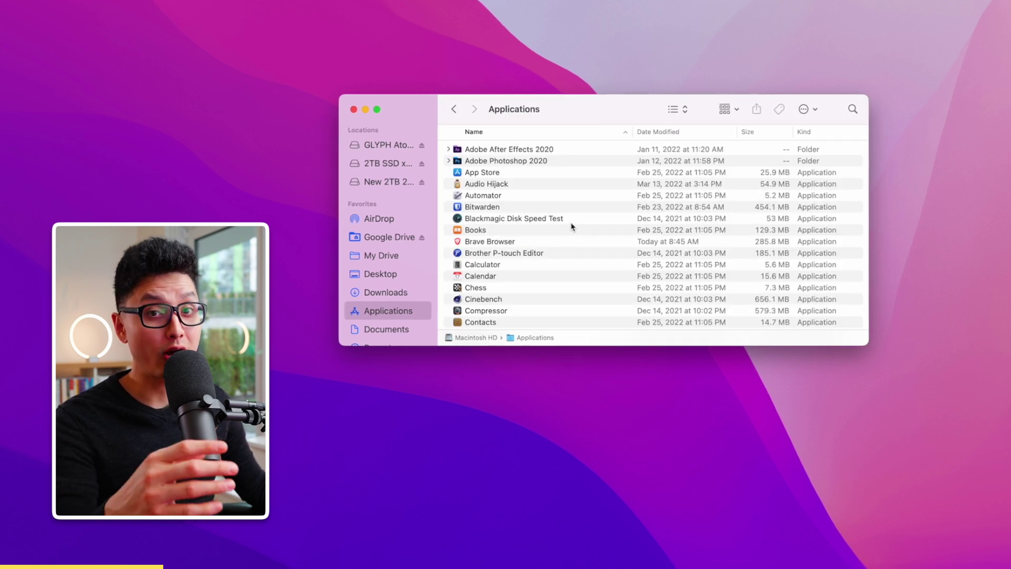
Step: Set large icon size in the Applications list's View Options and zoom the window taller
left_click(807, 109)
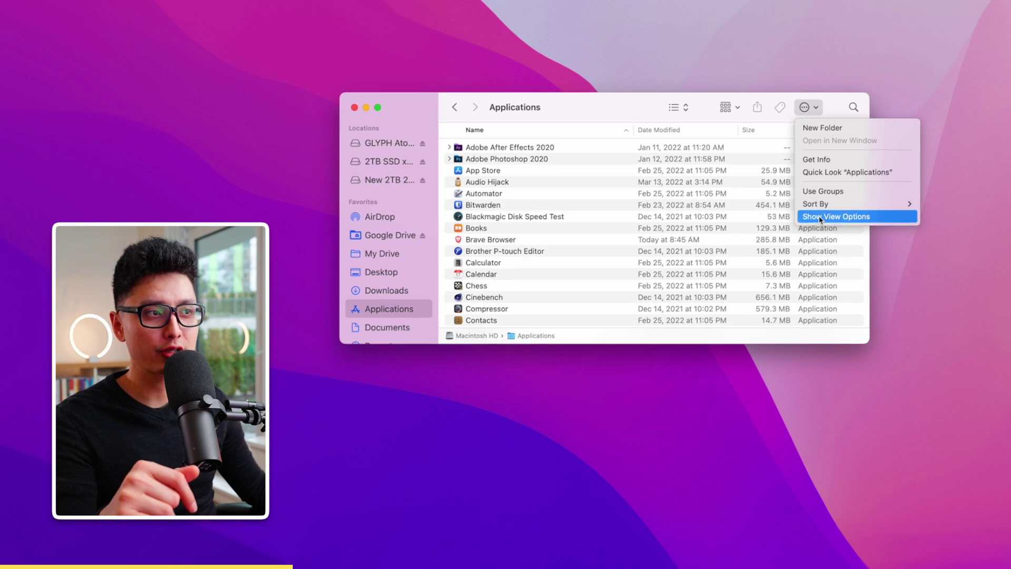
left_click(793, 218)
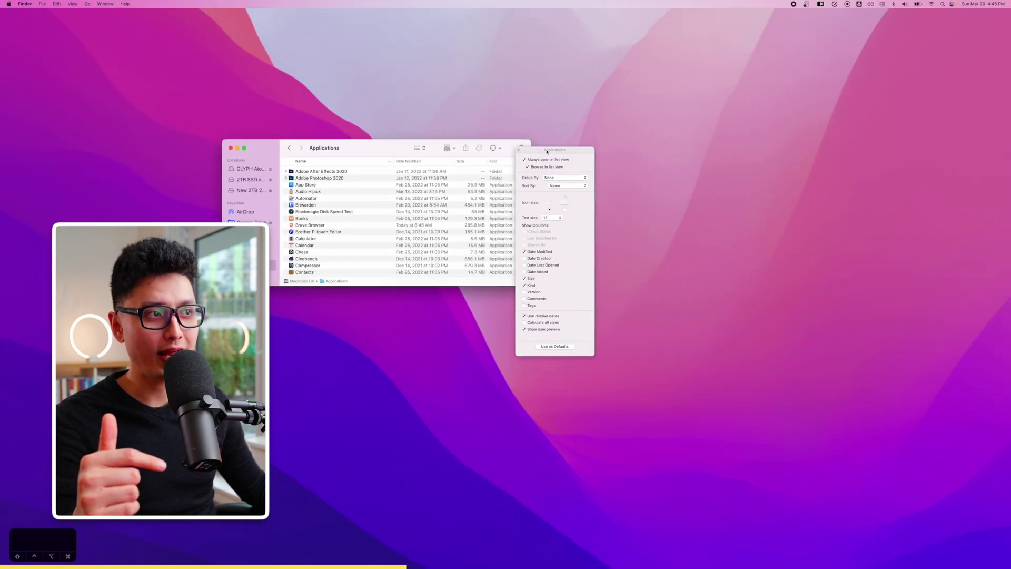
left_click_drag(546, 152, 567, 140)
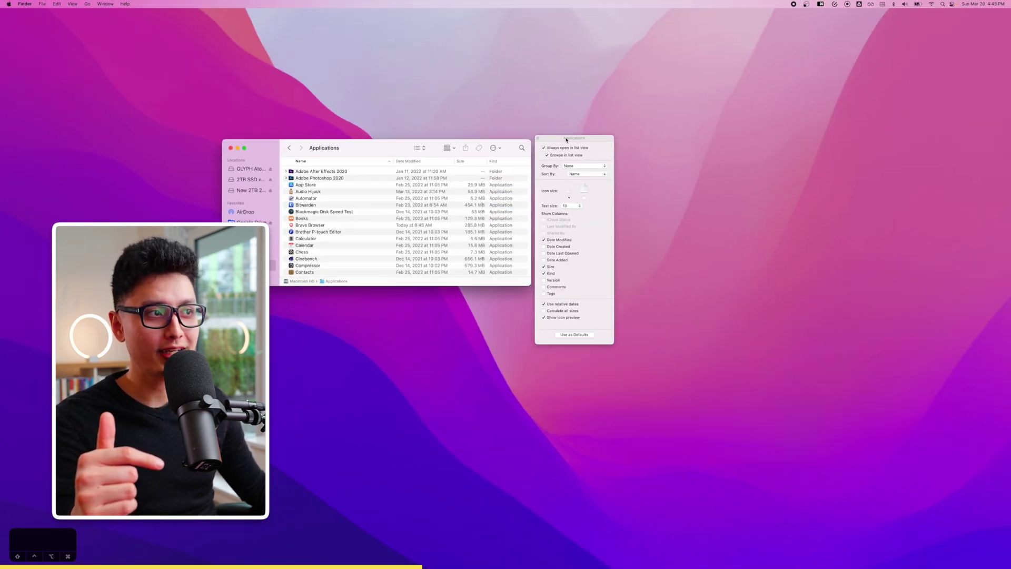
left_click(584, 196)
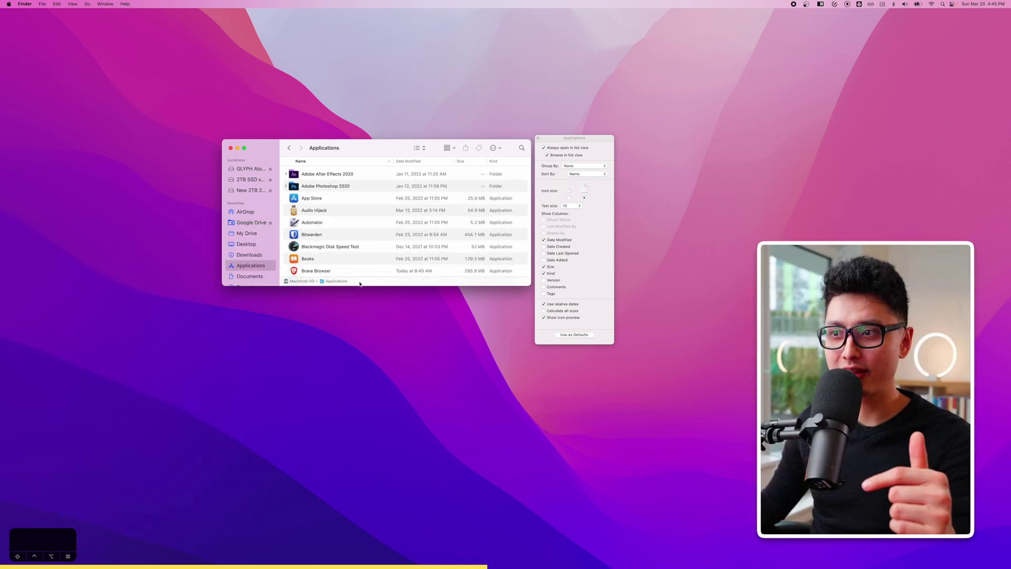
double_click(368, 160)
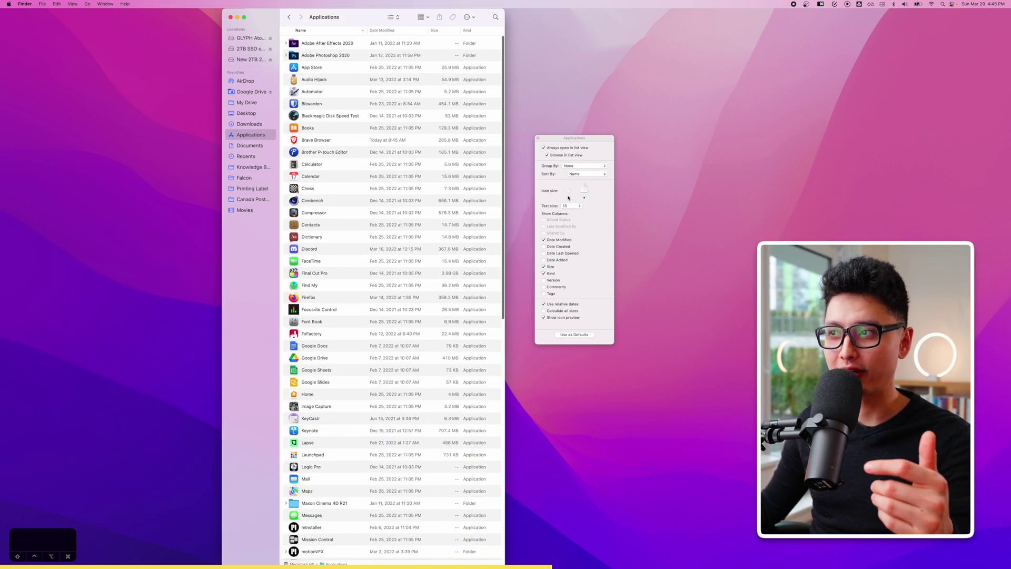
left_click(569, 196)
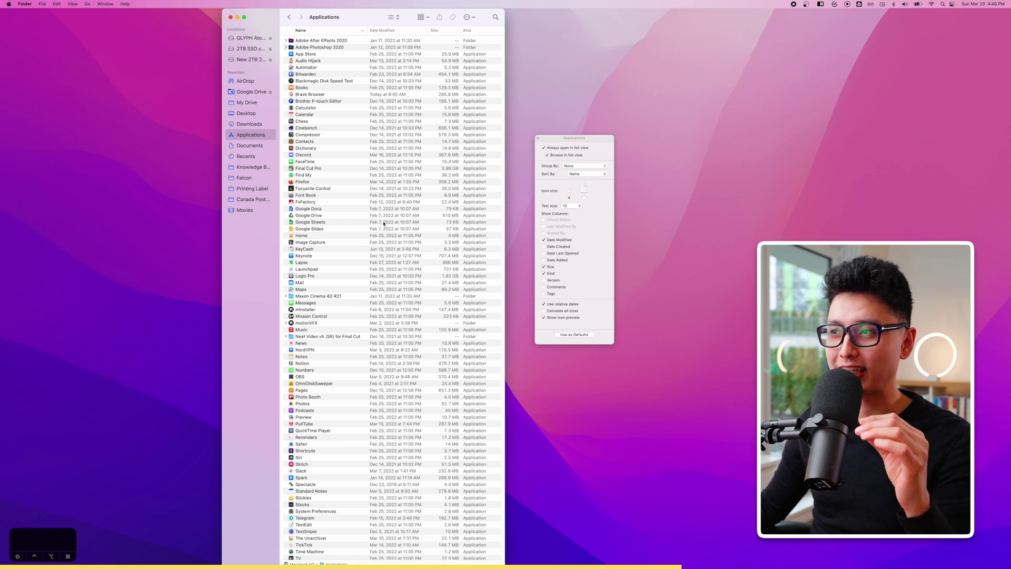
left_click(584, 198)
left_click(577, 206)
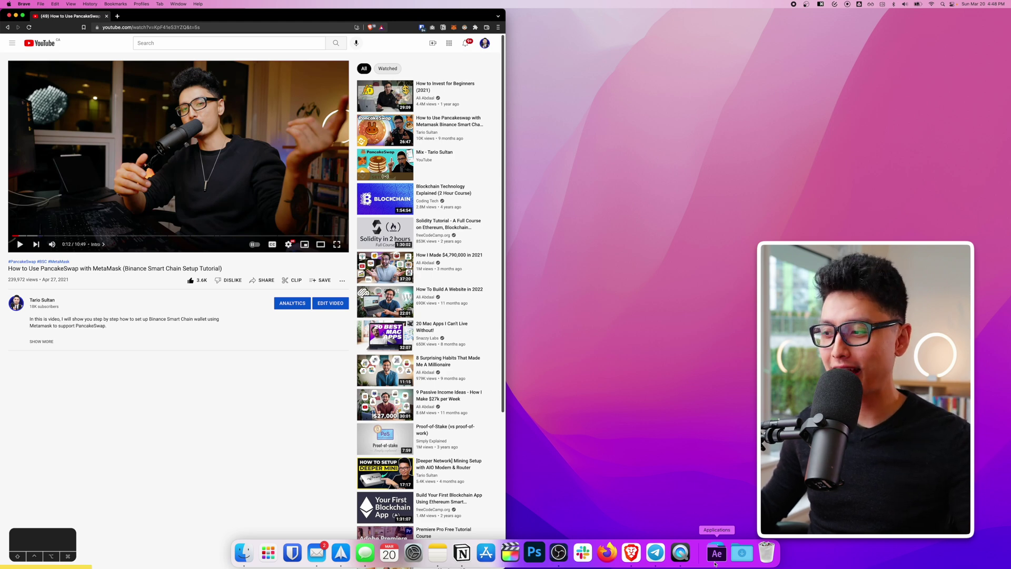
Step: Browse the Applications stack, then capture the Brave YouTube page area with Shift-Cmd-4
left_click(716, 563)
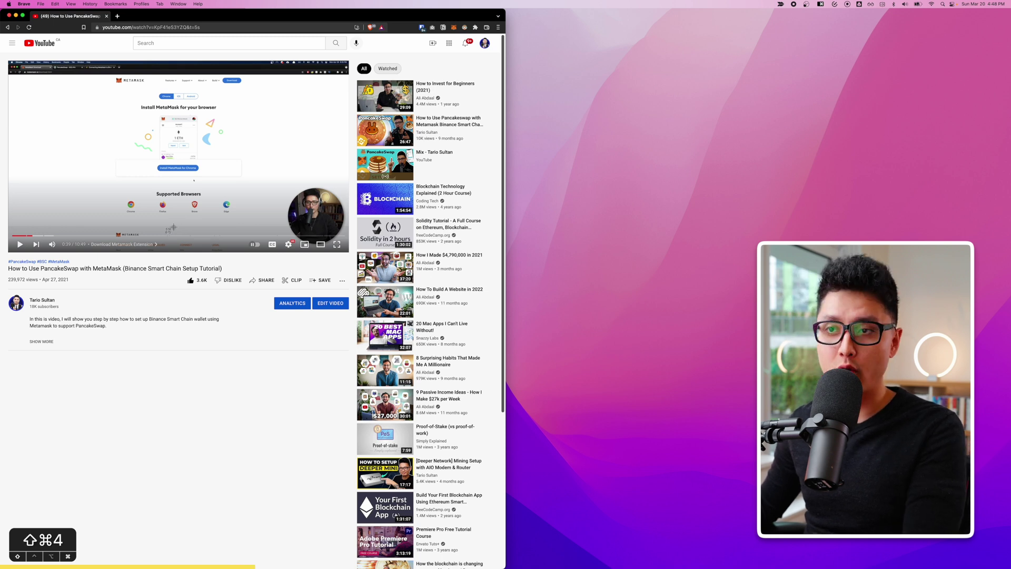
left_click_drag(3, 37, 501, 319)
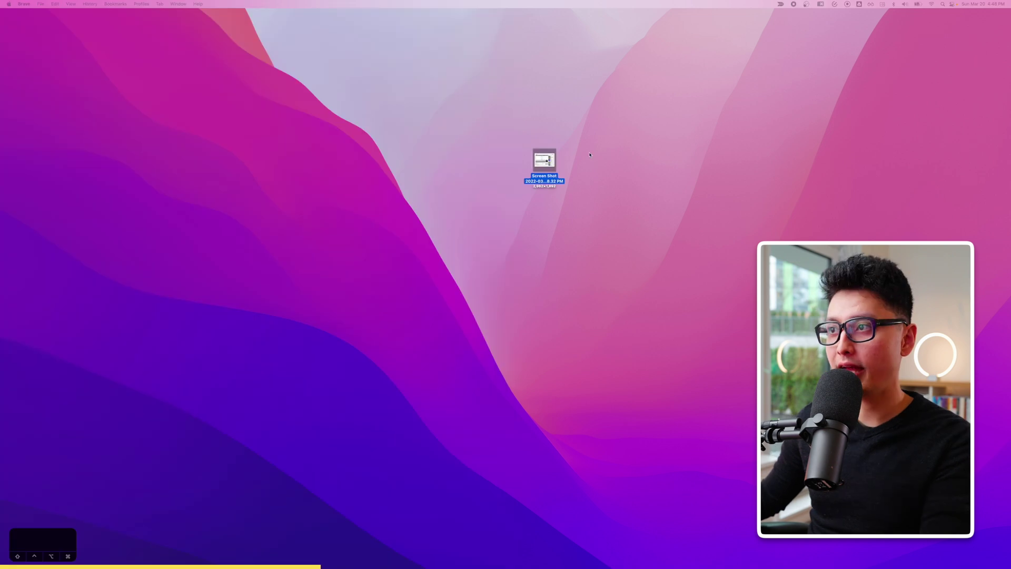
key("space")
key("space")
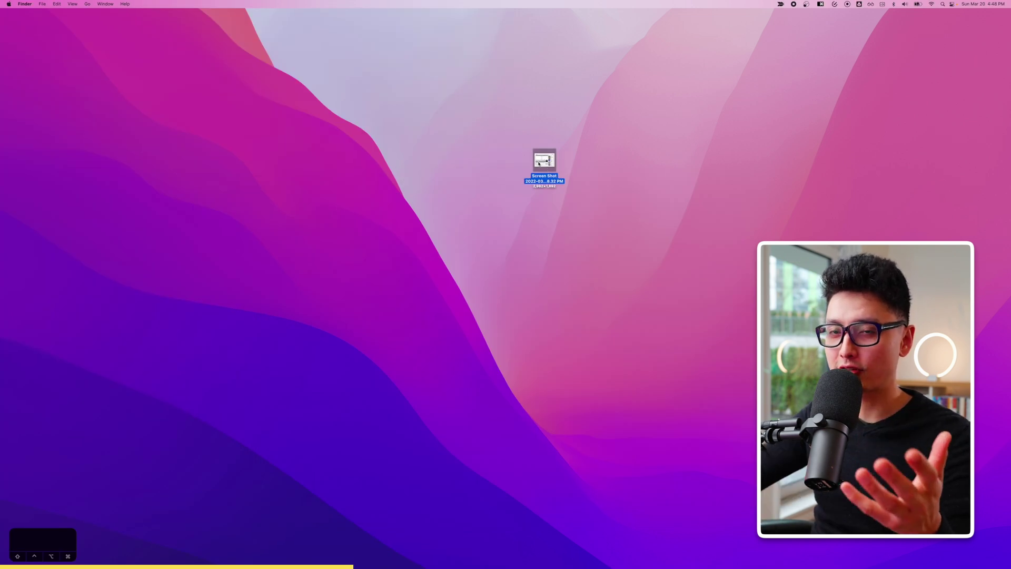
Step: Open the desktop screenshot with Skitch
right_click(545, 160)
mouse_move(577, 177)
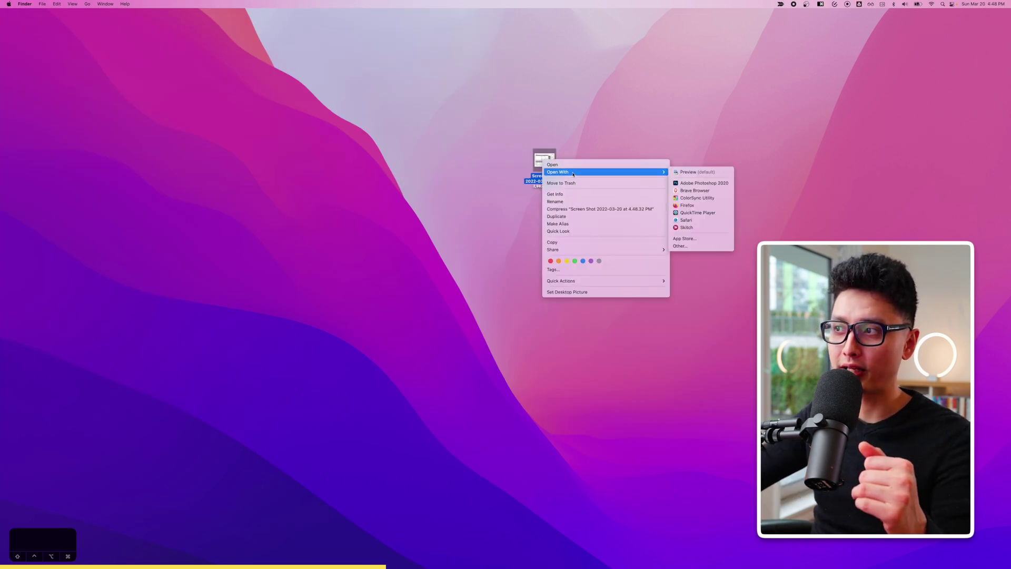
left_click(679, 226)
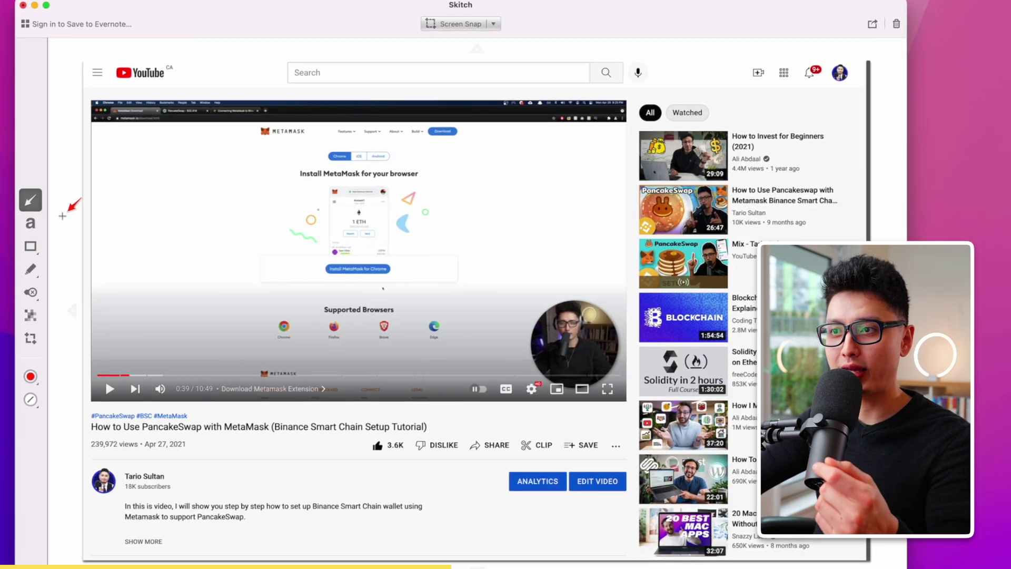
Step: Draw arrows to the YouTube logo, webcam circle, suggested video and like count, and enlarge the YOUTUBE VIDEO label
left_click_drag(526, 181, 167, 75)
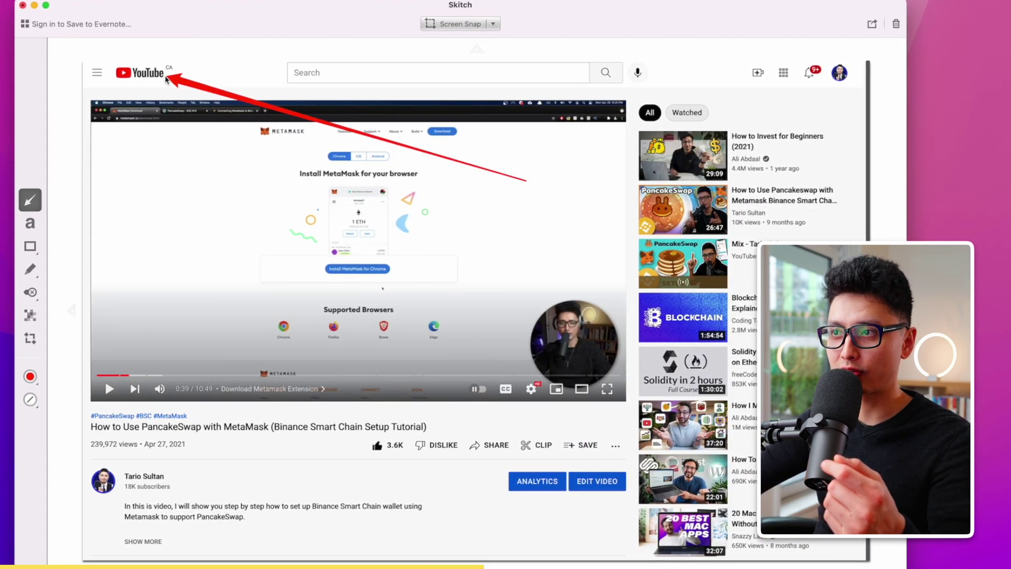
left_click_drag(166, 271, 495, 322)
left_click_drag(576, 183, 577, 302)
left_click_drag(727, 72, 725, 141)
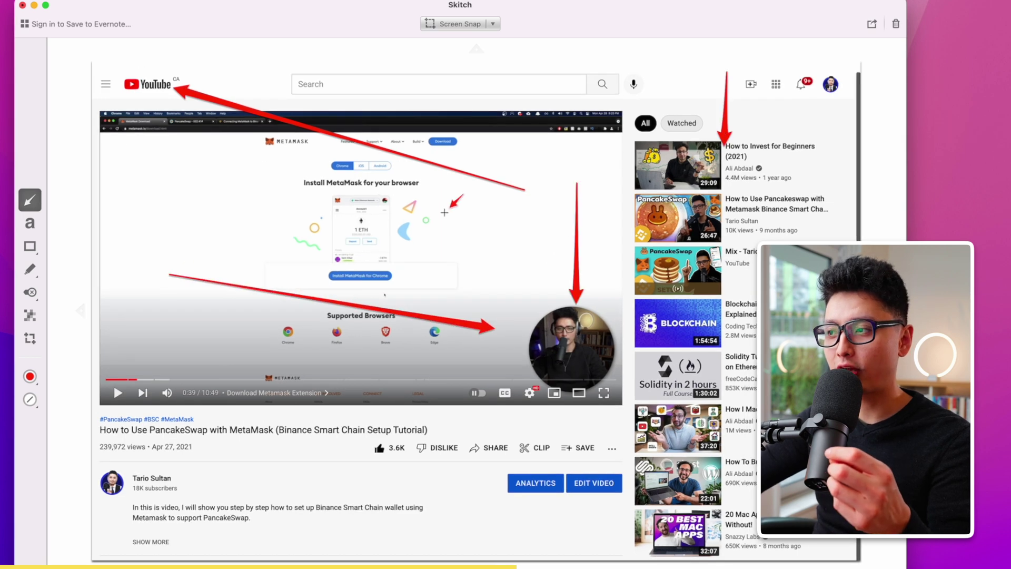
left_click_drag(319, 469, 469, 437)
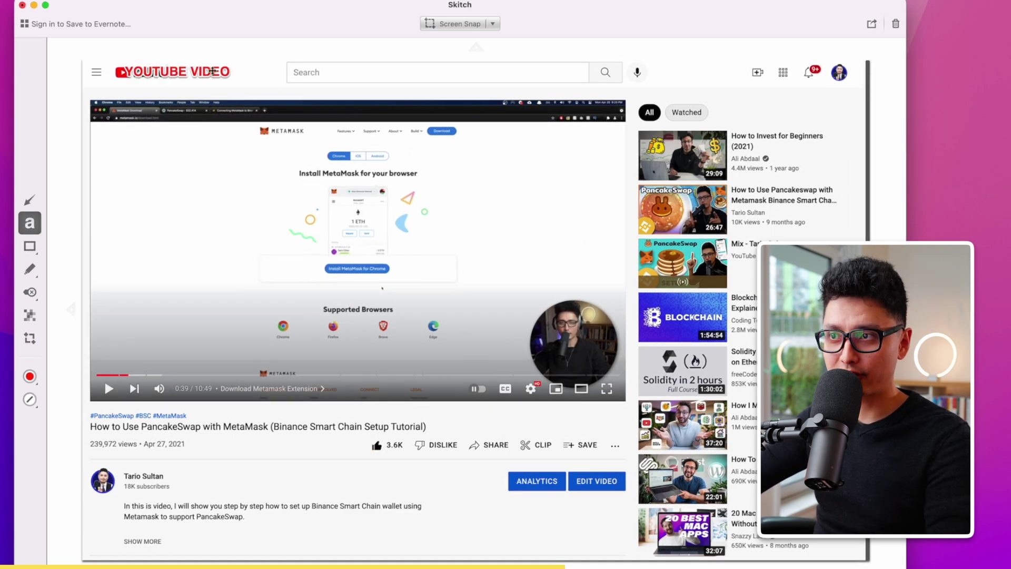
mouse_move(210, 71)
left_mouse_down()
mouse_move(244, 175)
mouse_move(243, 235)
mouse_move(337, 274)
mouse_move(358, 298)
left_mouse_up()
Step: Nudge the YOUTUBE VIDEO label and draw a red arrow from it to the webcam circle
left_click(30, 200)
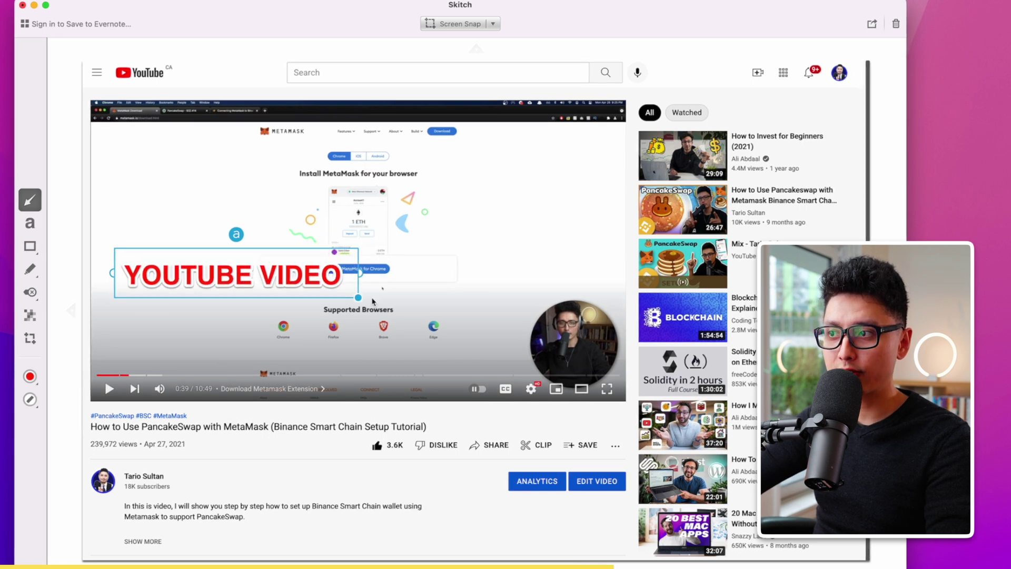
left_click_drag(232, 274, 213, 259)
left_click_drag(319, 288, 529, 334)
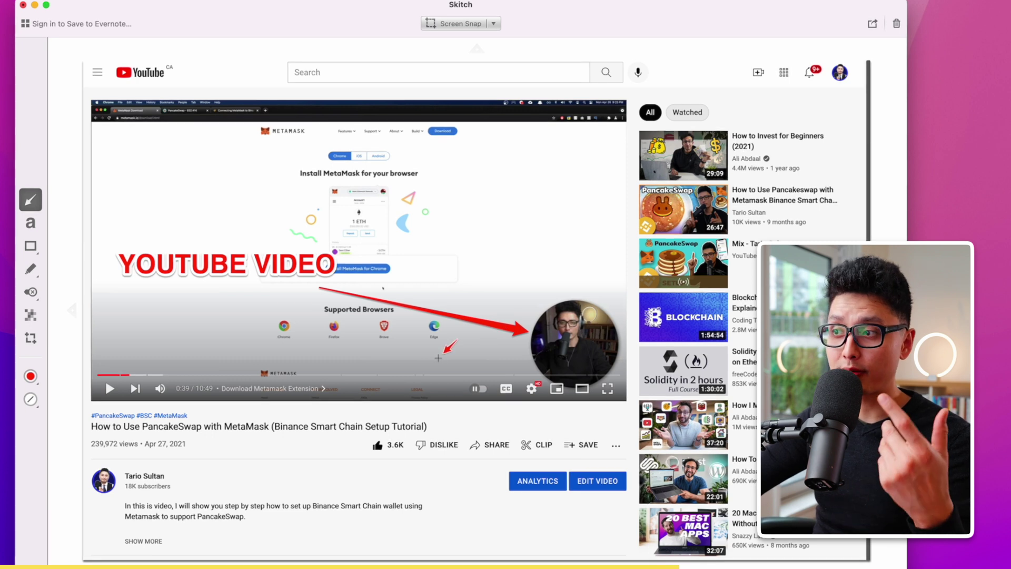
left_click_drag(387, 335, 372, 349)
key("super+z")
Step: Draw four red boxes on the video, including around the Install MetaMask section
left_click(31, 246)
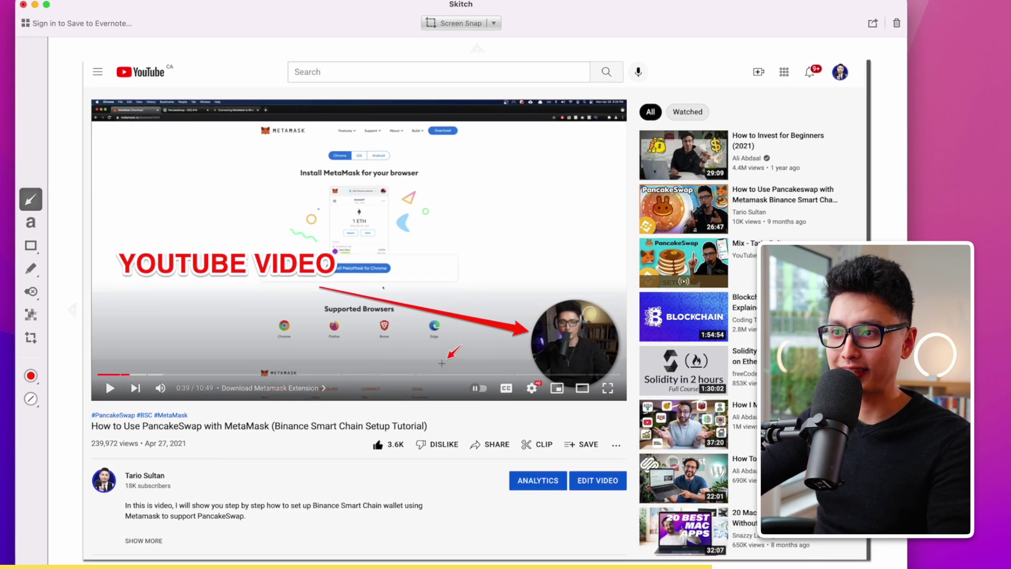
left_click_drag(131, 140, 245, 187)
left_click_drag(300, 161, 428, 226)
left_click_drag(447, 191, 512, 247)
left_click_drag(519, 164, 599, 224)
left_click_drag(161, 214, 174, 225)
key("super+z")
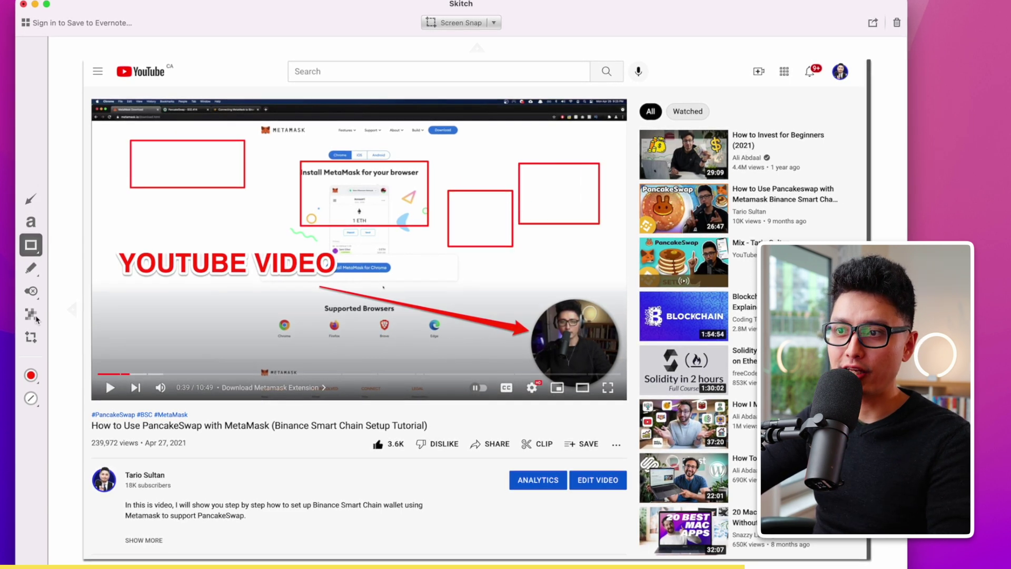
Step: Pixelate the video title and scribble a red freehand line across the video
left_click(30, 314)
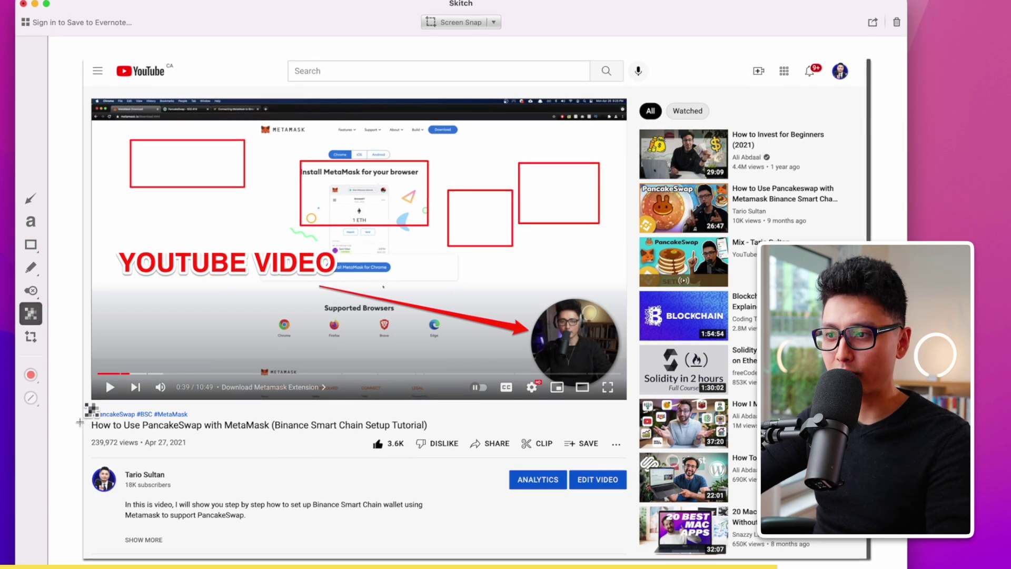
mouse_move(348, 433)
left_mouse_down()
mouse_move(432, 425)
mouse_move(334, 419)
mouse_move(269, 437)
left_mouse_up()
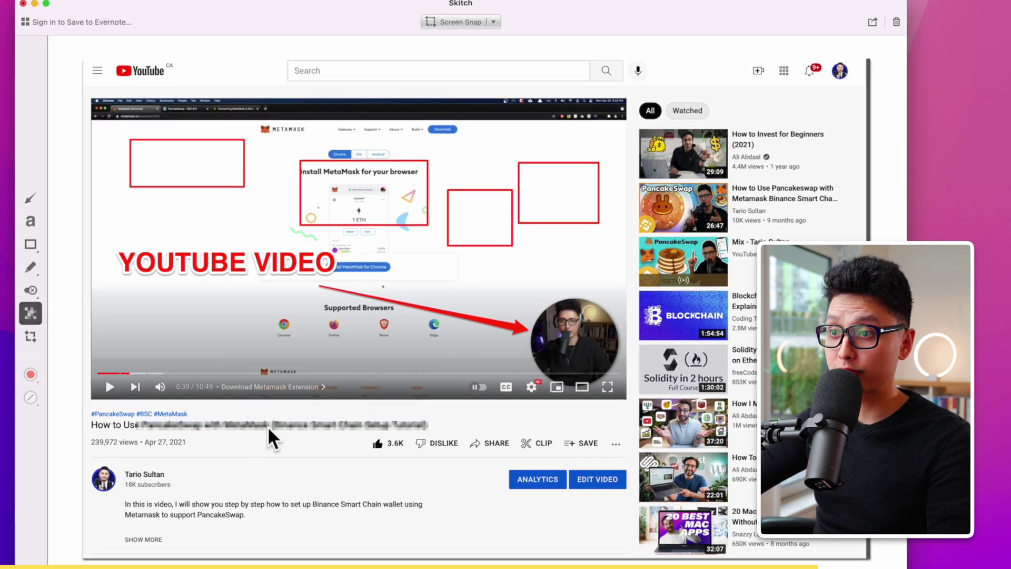
left_click(36, 274)
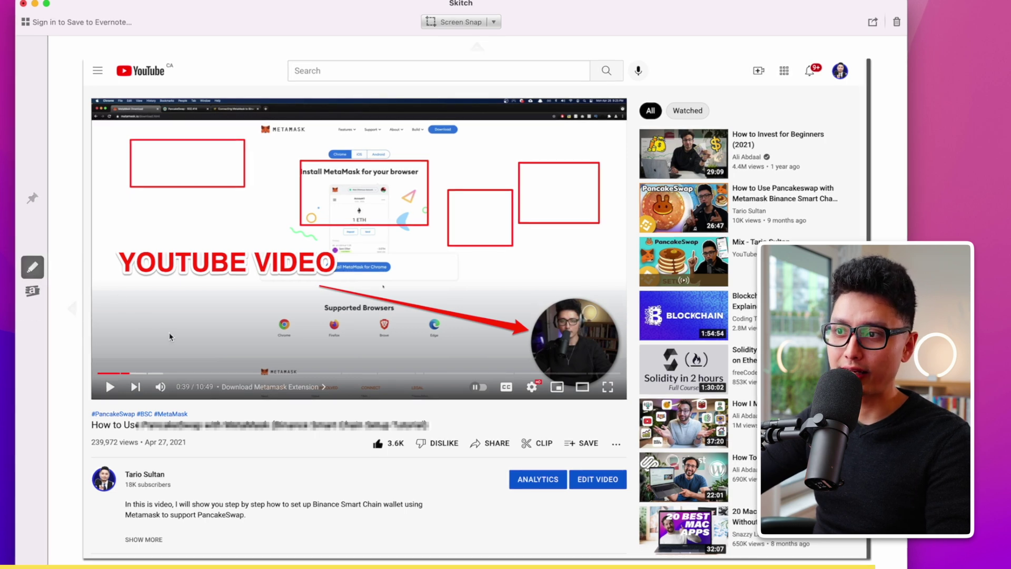
left_click_drag(140, 296, 196, 359)
Step: Add a green check stamp beside the like buttons and label it Approved
key("s")
left_click(496, 452)
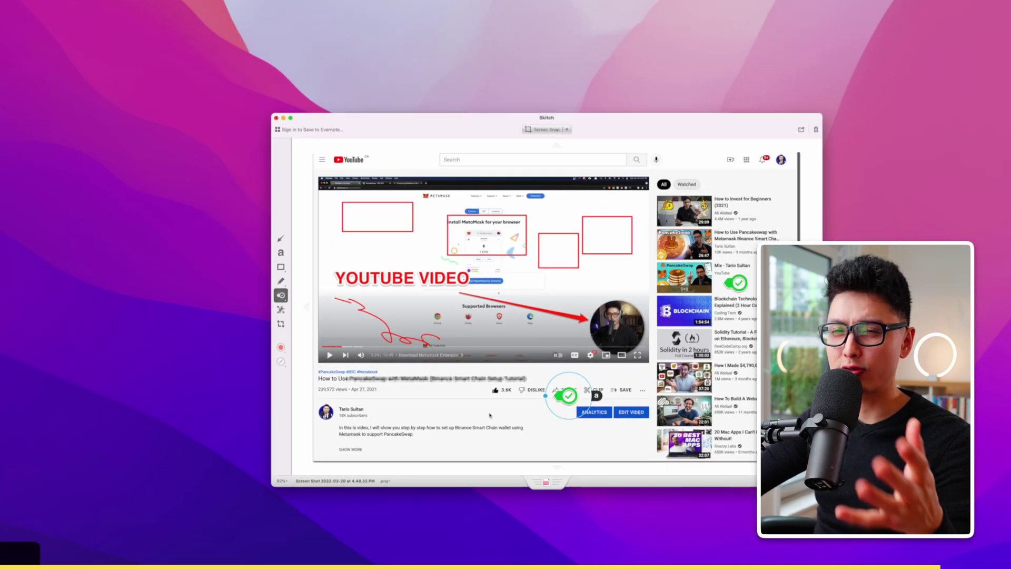
left_click(406, 469)
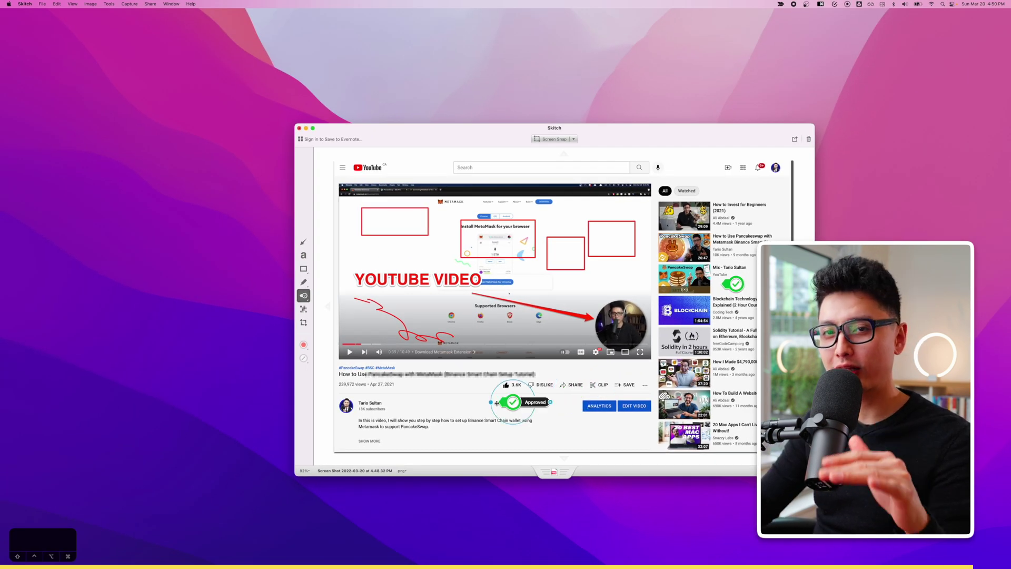